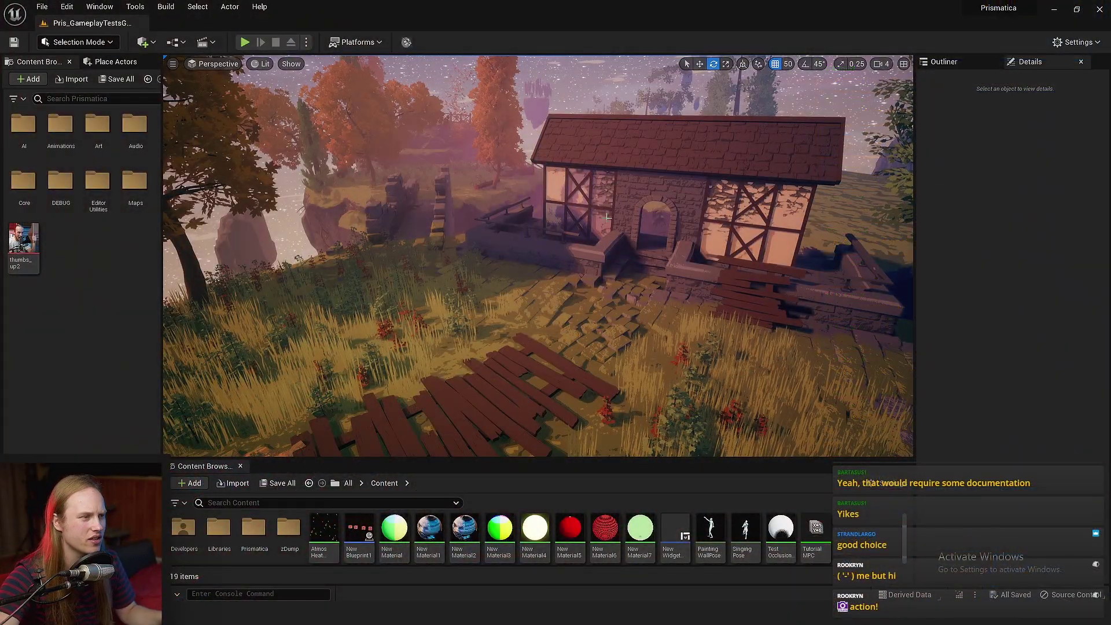
right_click_drag(535, 329, 607, 353)
right_click_drag(533, 330, 547, 350)
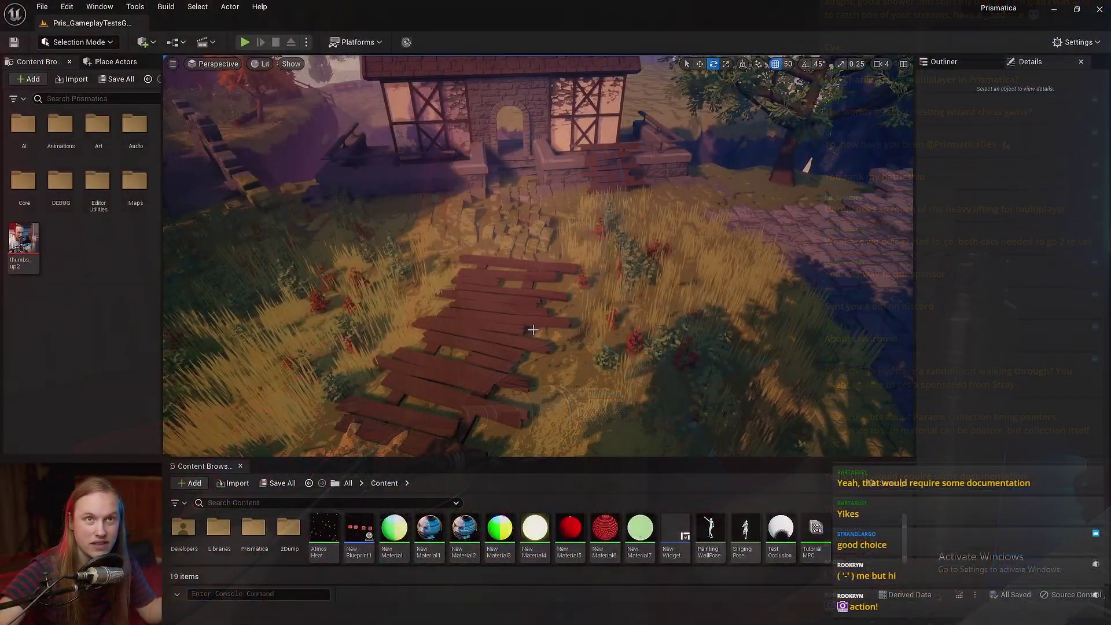
left_click(584, 118)
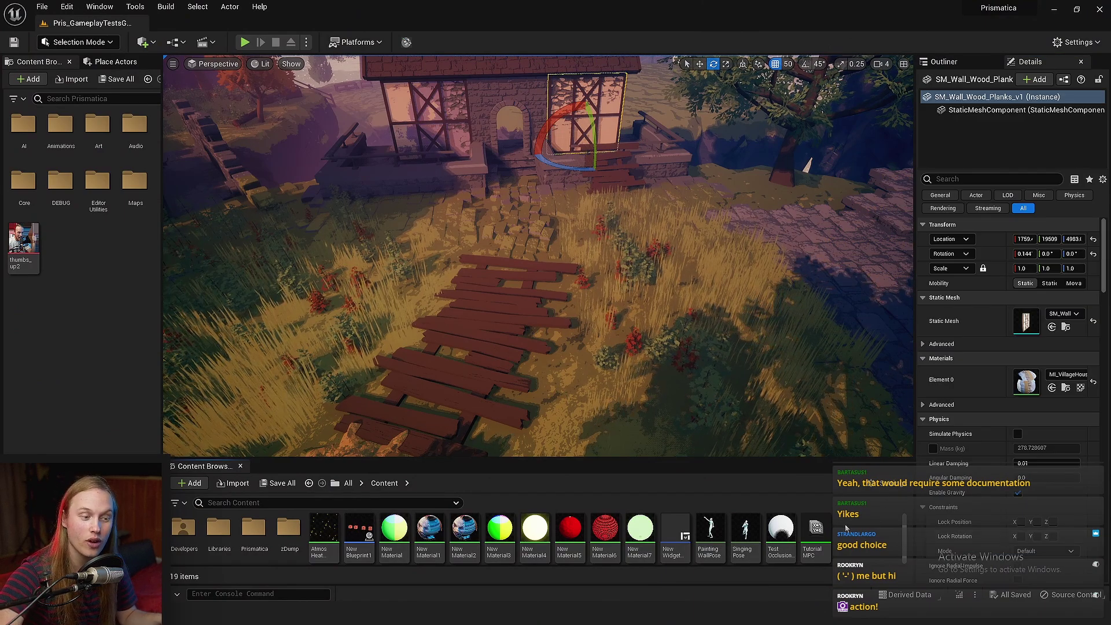
Create a Material Parameter Collection in the Content folder and name it TutorialCollection
right_click(845, 527)
mouse_move(873, 451)
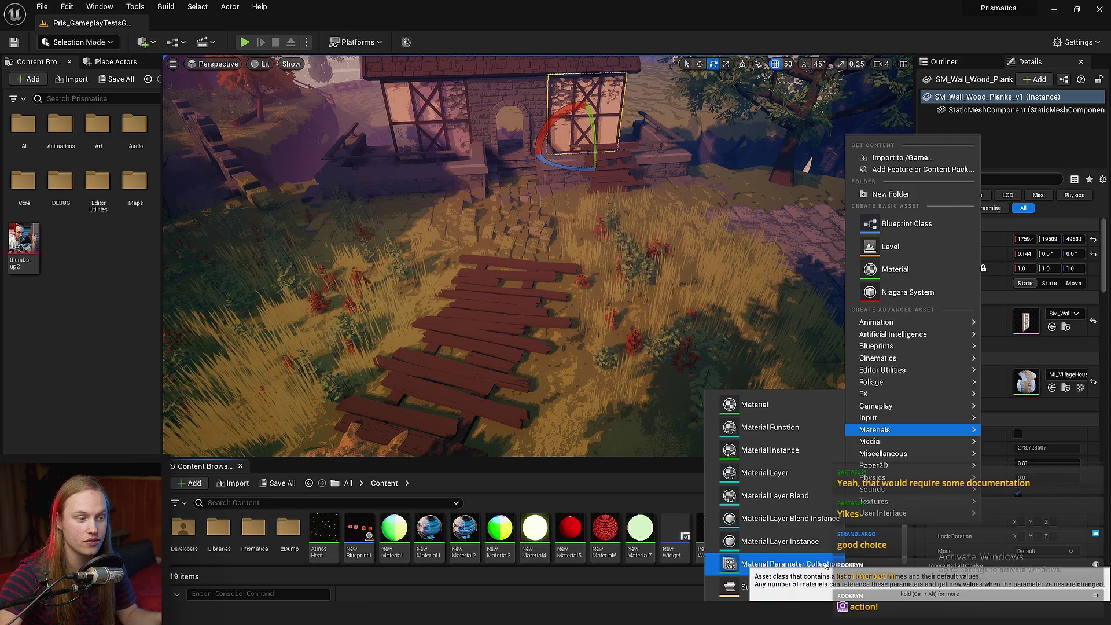
left_click(758, 563)
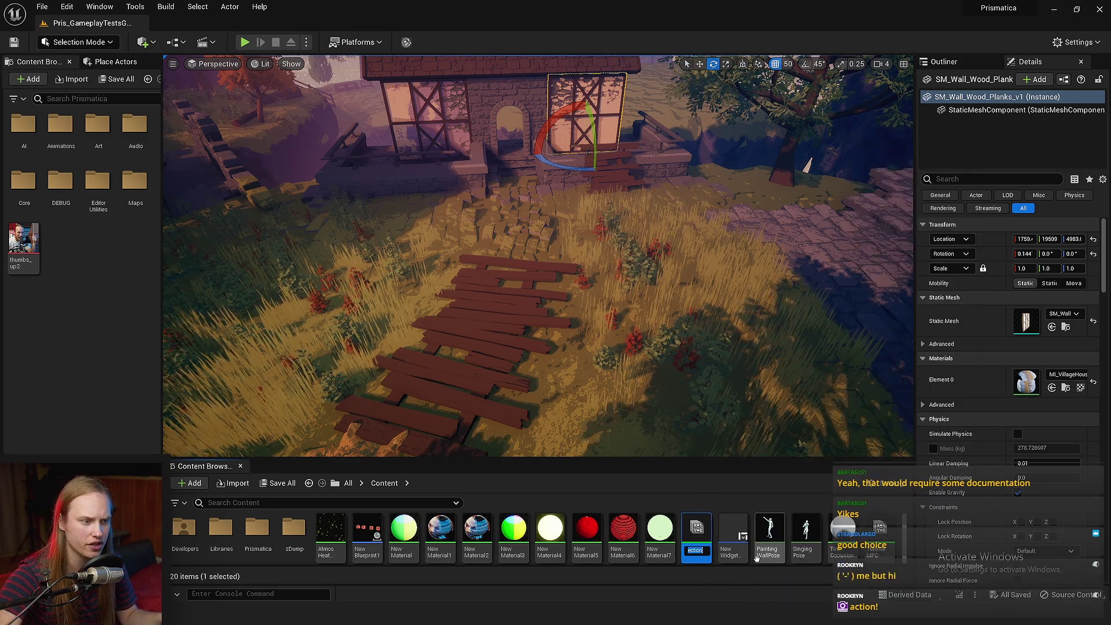
type("TutorialCollectio")
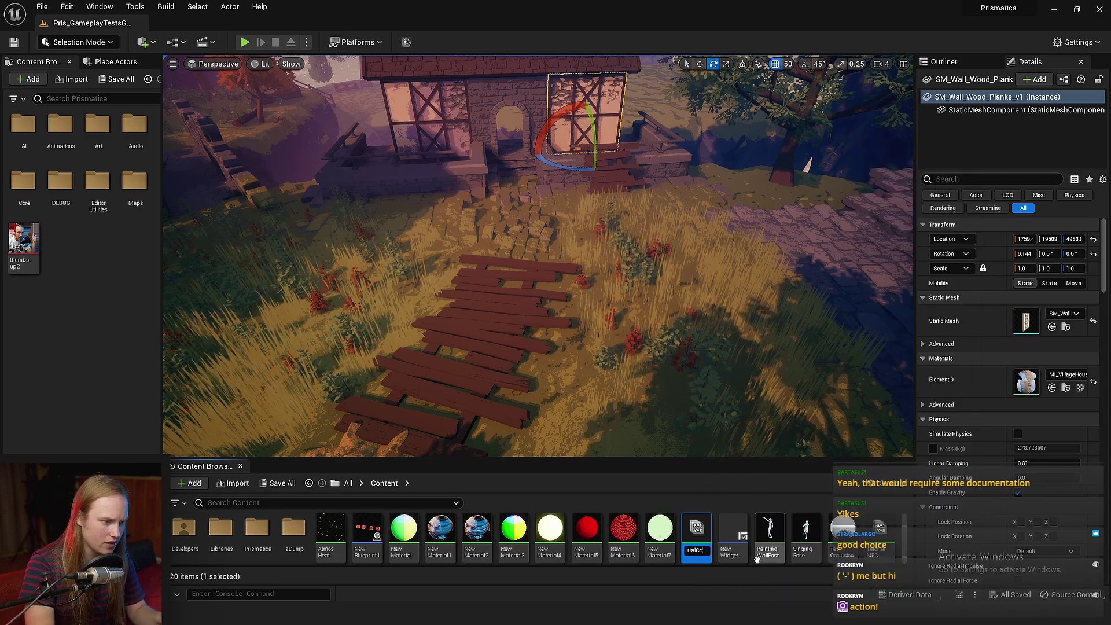
type("n")
key("Return")
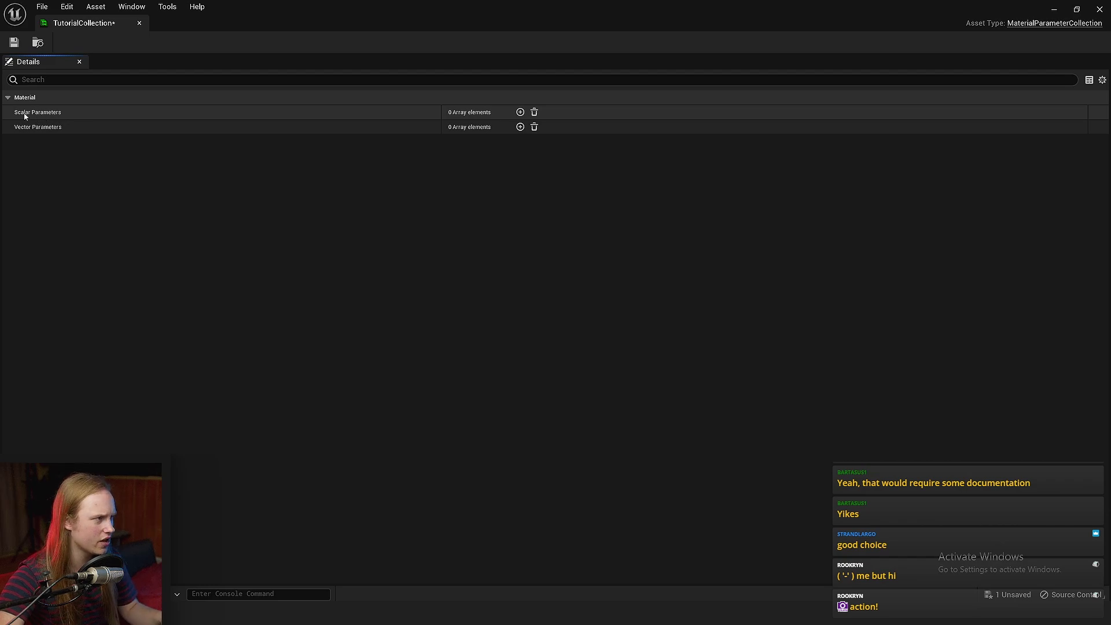
Add a scalar parameter named Time to TutorialCollection
left_click(520, 112)
left_click(17, 127)
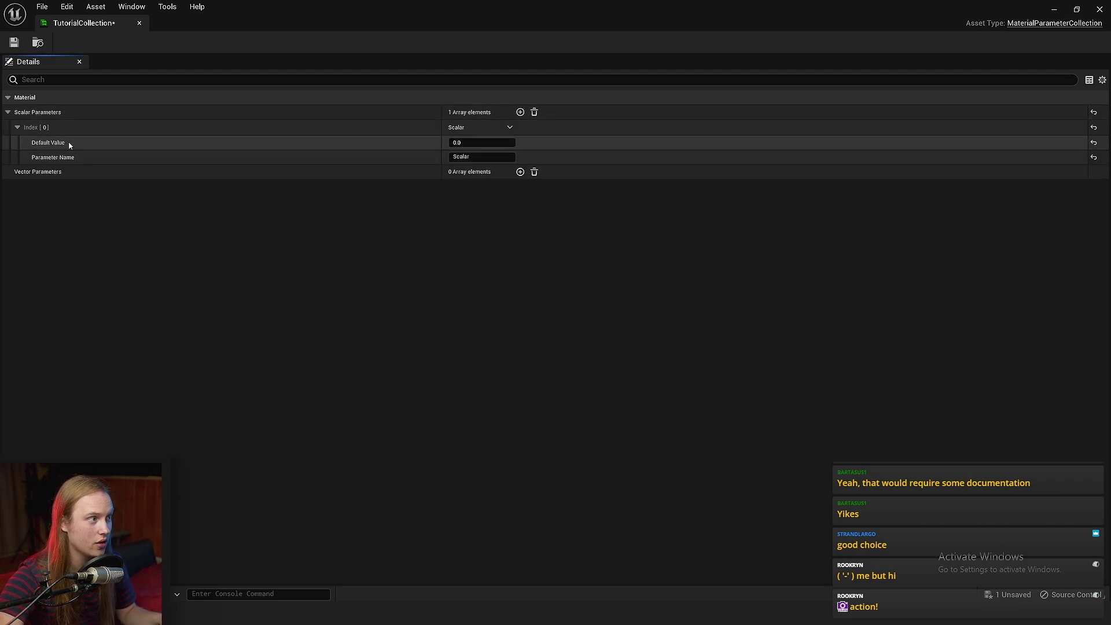
left_click(475, 156)
type("Time")
left_click(502, 230)
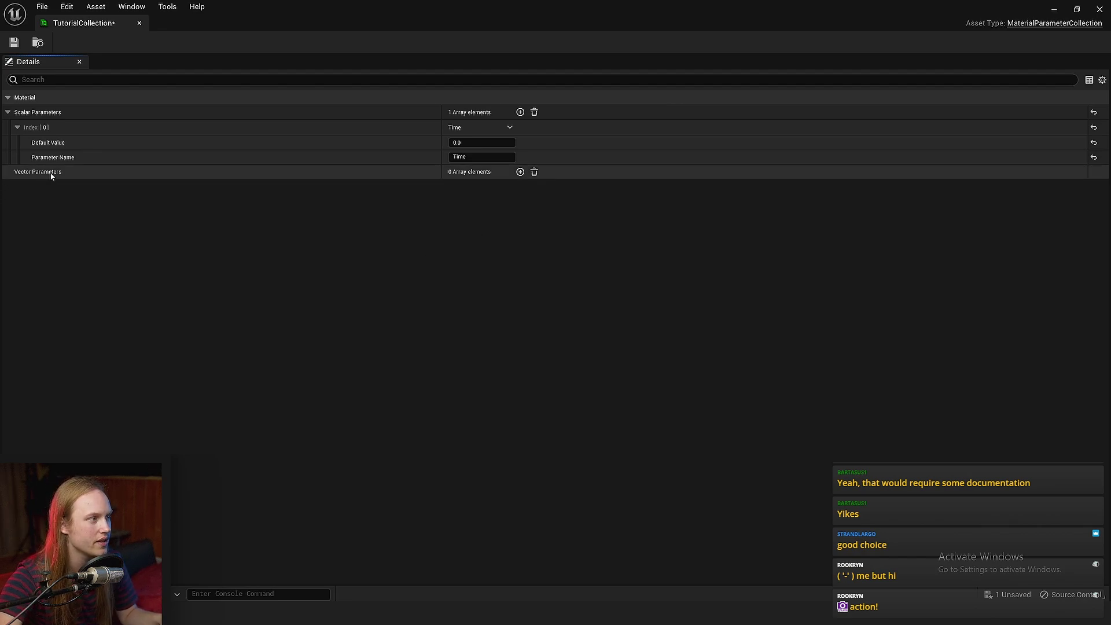
Add a vector parameter named SunColour to TutorialCollection
left_click(520, 172)
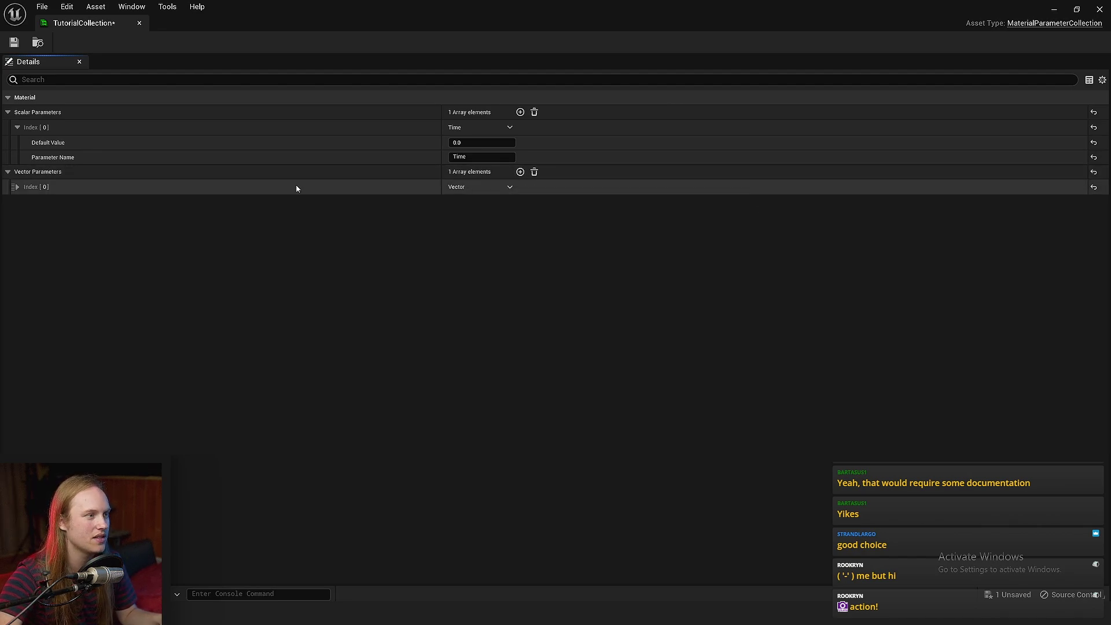
left_click(18, 187)
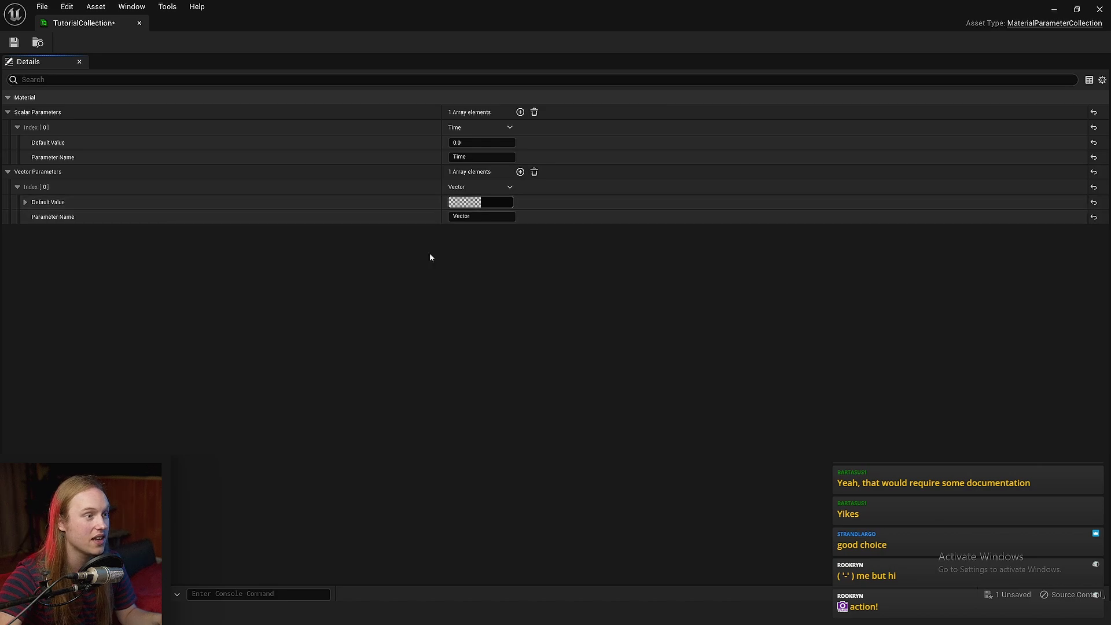
type("SunColour")
key("Return")
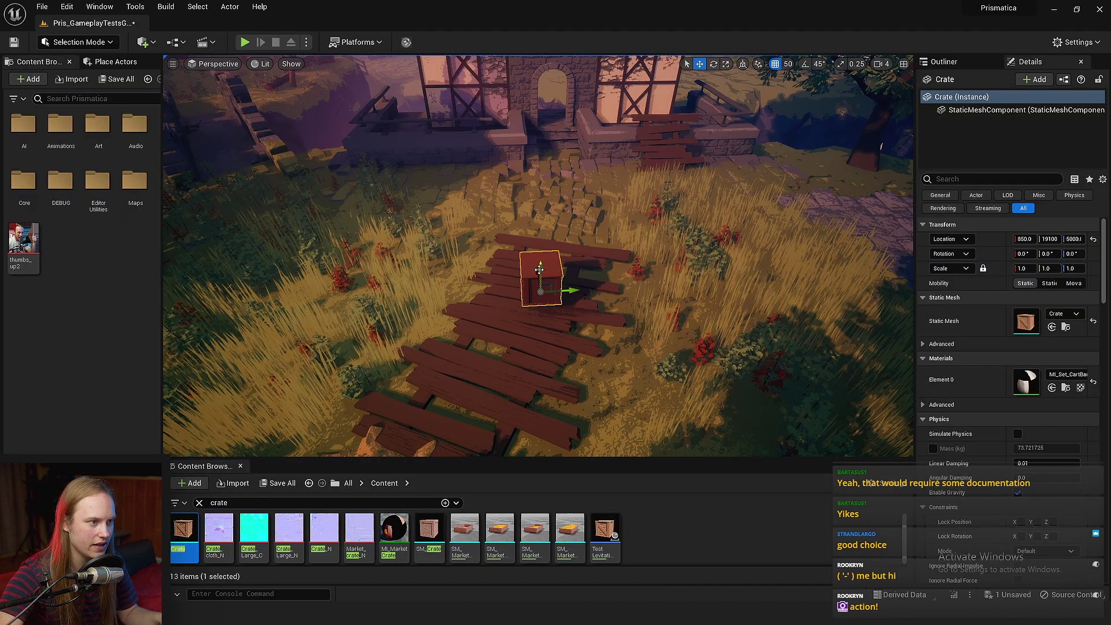
Raise the crate above the wooden planks and duplicate it to both sides for a row of three crates
left_click_drag(540, 247, 530, 173)
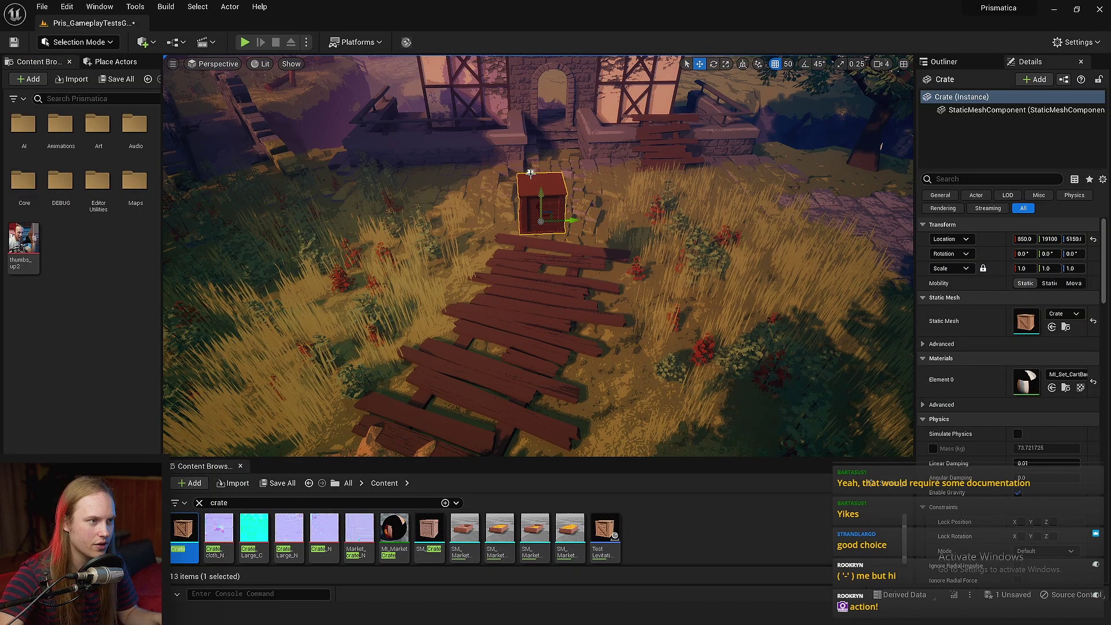
left_click_drag(569, 217, 634, 217, "alt")
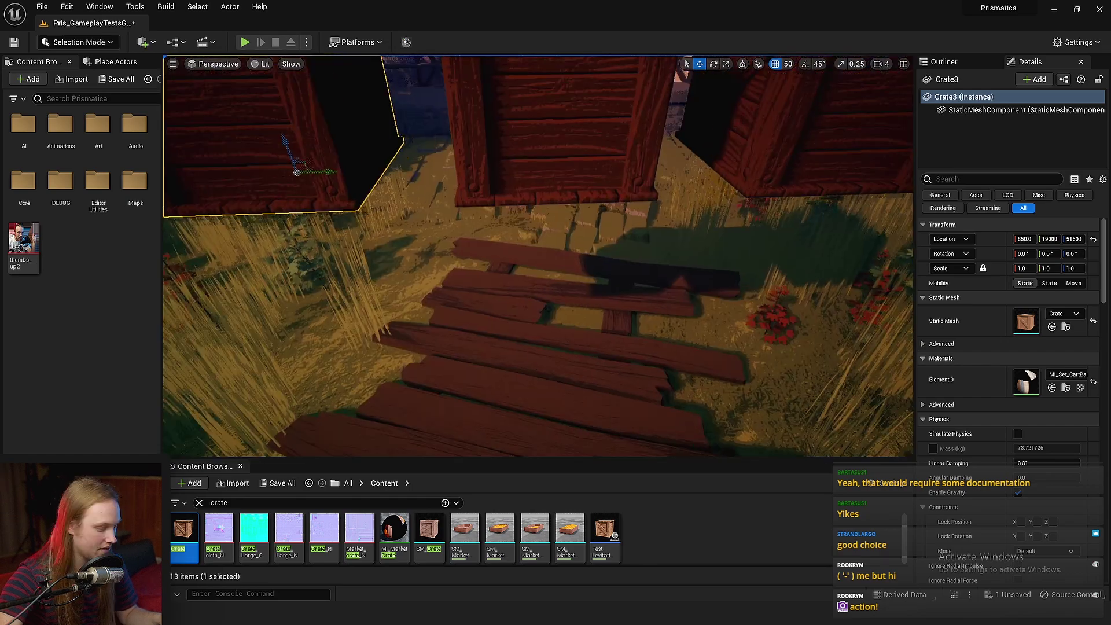
right_click_drag(588, 293, 618, 228)
key("g")
key("s")
Create a new material with its default name and assign it to the leftmost crate
left_click(199, 502)
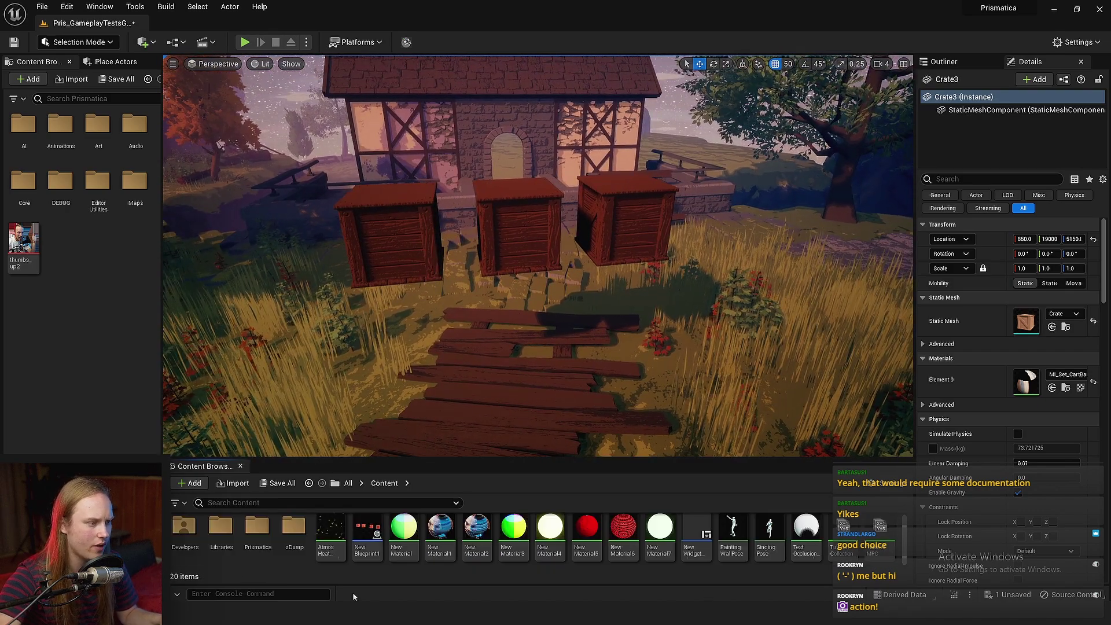
right_click(337, 575)
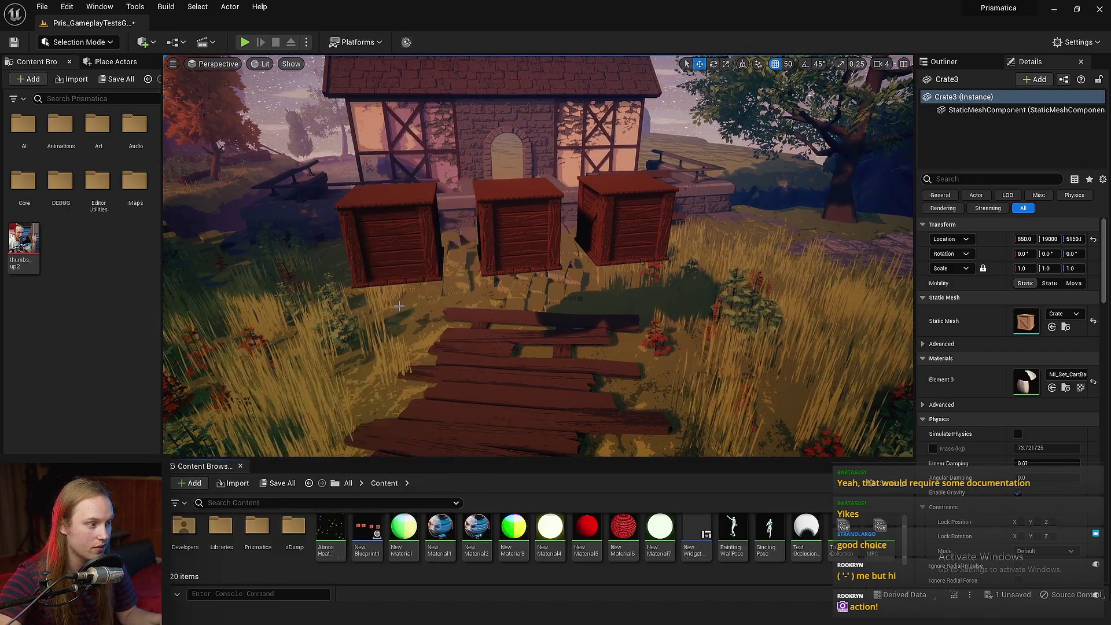
left_click(376, 365)
key("Return")
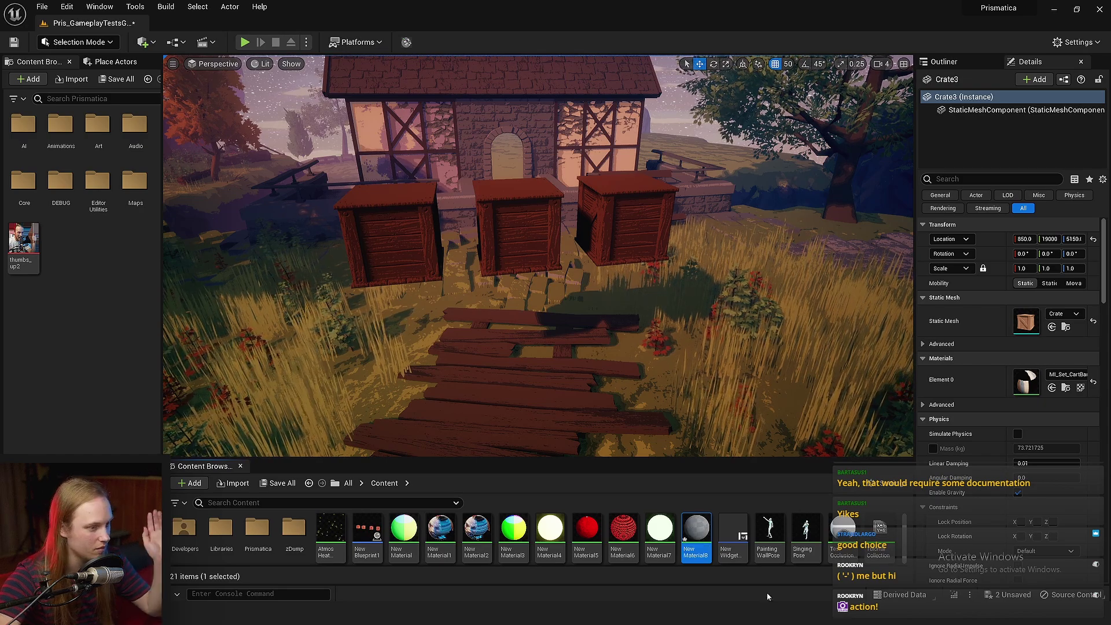
left_click_drag(696, 529, 428, 243)
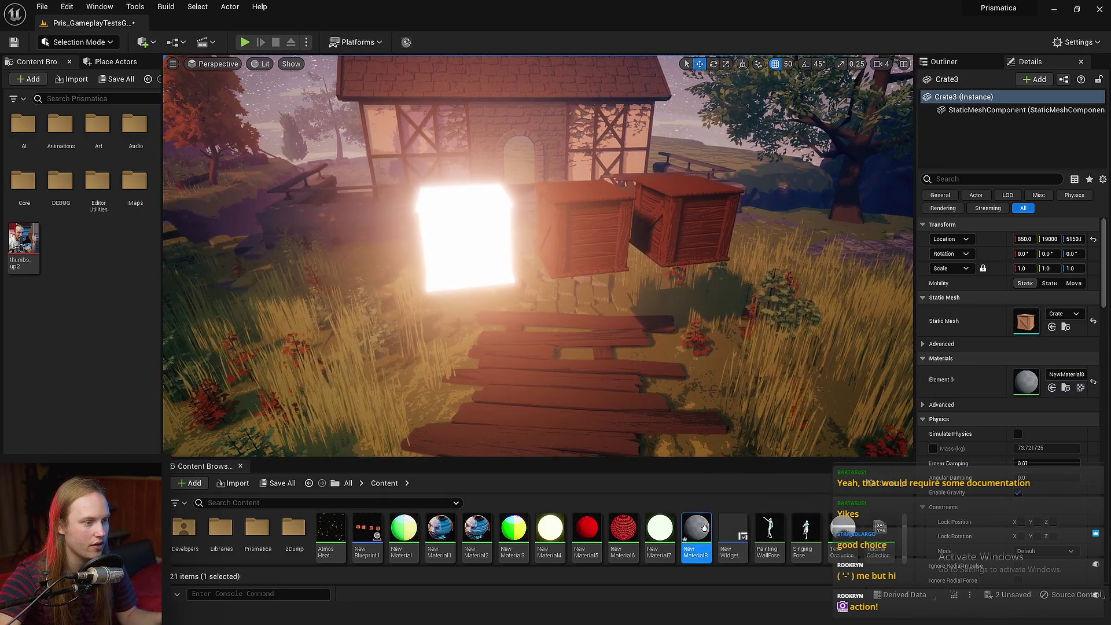
Open the new material for editing, add a Constant node with value 0 and connect it to Specular
double_click(696, 531)
right_click_drag(553, 268, 661, 332)
left_click(516, 178)
left_click(517, 182)
scroll(584, 214, "up", 5)
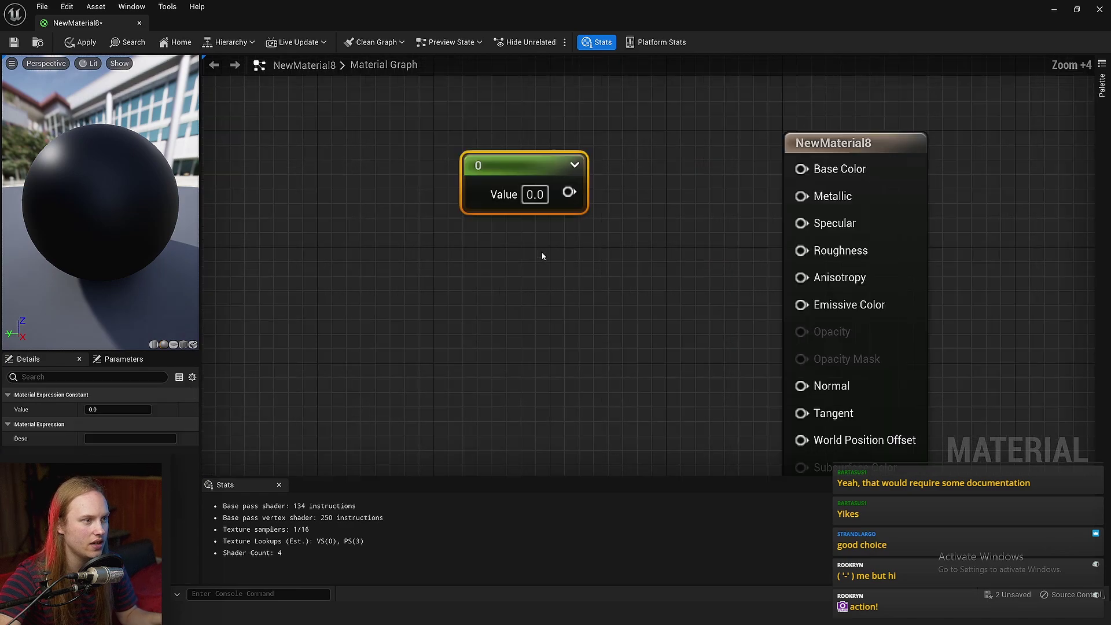
left_click_drag(569, 190, 813, 222)
scroll(475, 173, "down", 4)
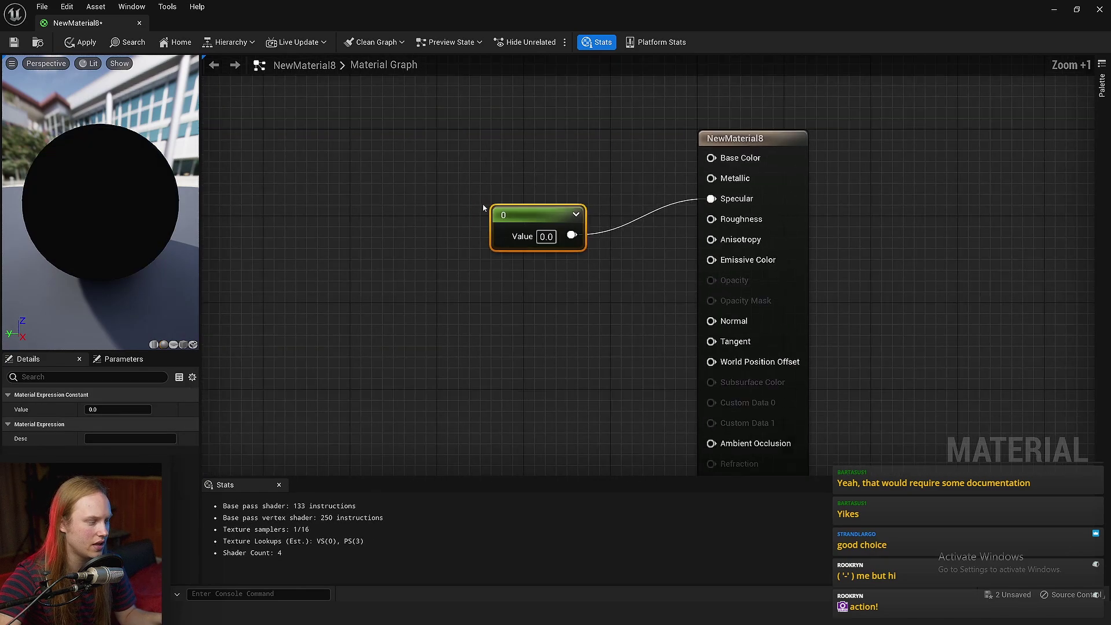
Add a three-component vector constant, set its colour to purple (0.336597, 0.218017, 0.541667) and connect it to Base Color
left_click(456, 156)
left_click_drag(474, 209, 407, 140)
right_click_drag(407, 140, 410, 145)
left_click(76, 396)
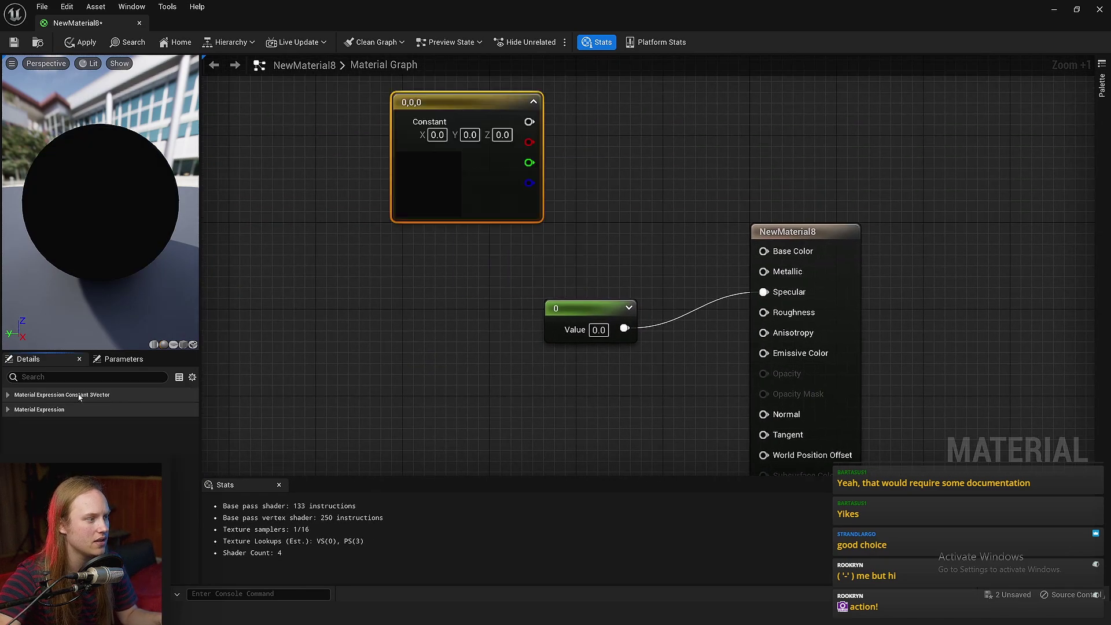
left_click(77, 396)
left_click(126, 410)
left_click(189, 376)
left_click(284, 403)
left_click(285, 587)
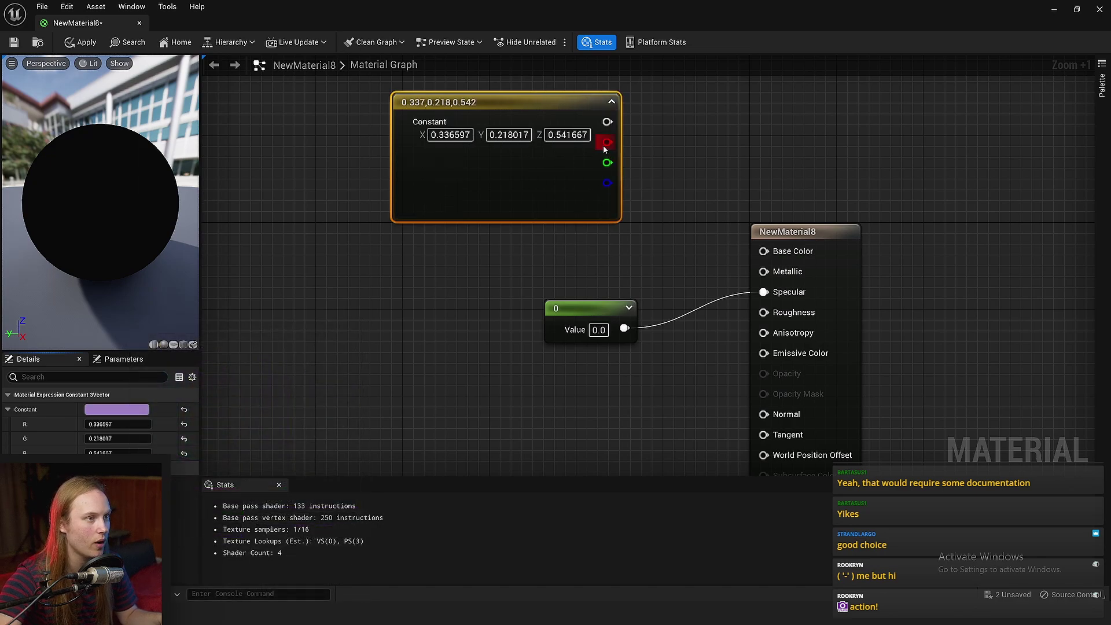
left_click_drag(606, 122, 764, 251)
Add a CollectionParameter node in the empty graph area beside the constant nodes
left_click(261, 394)
right_click_drag(262, 394, 425, 313)
scroll(424, 312, "down", 2)
right_click_drag(505, 211, 495, 236)
right_click(496, 235)
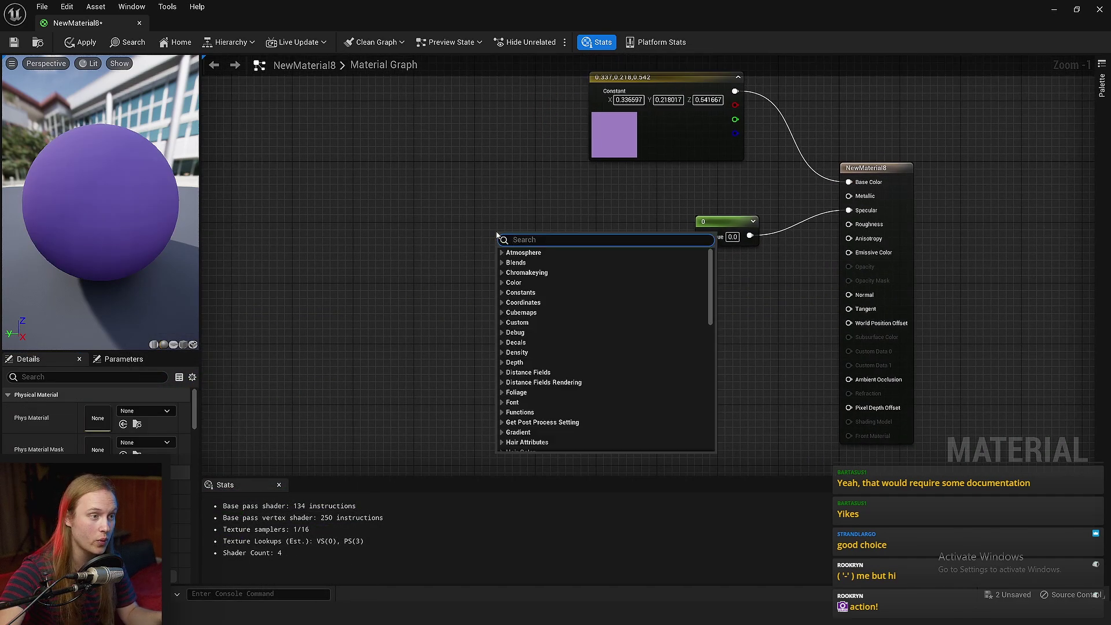
type("collection")
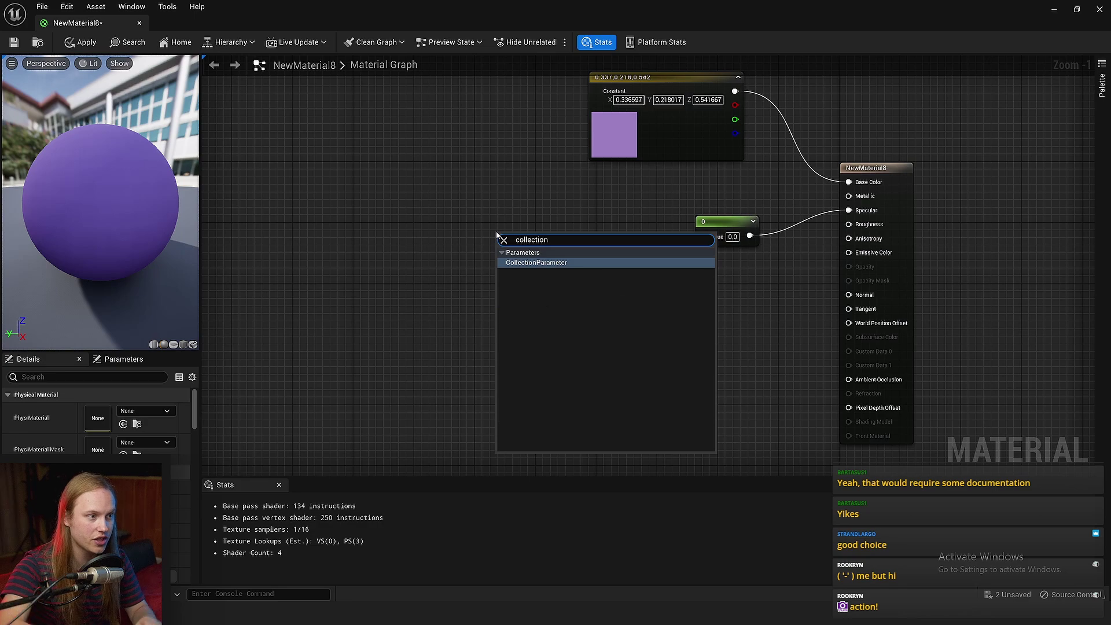
key("Return")
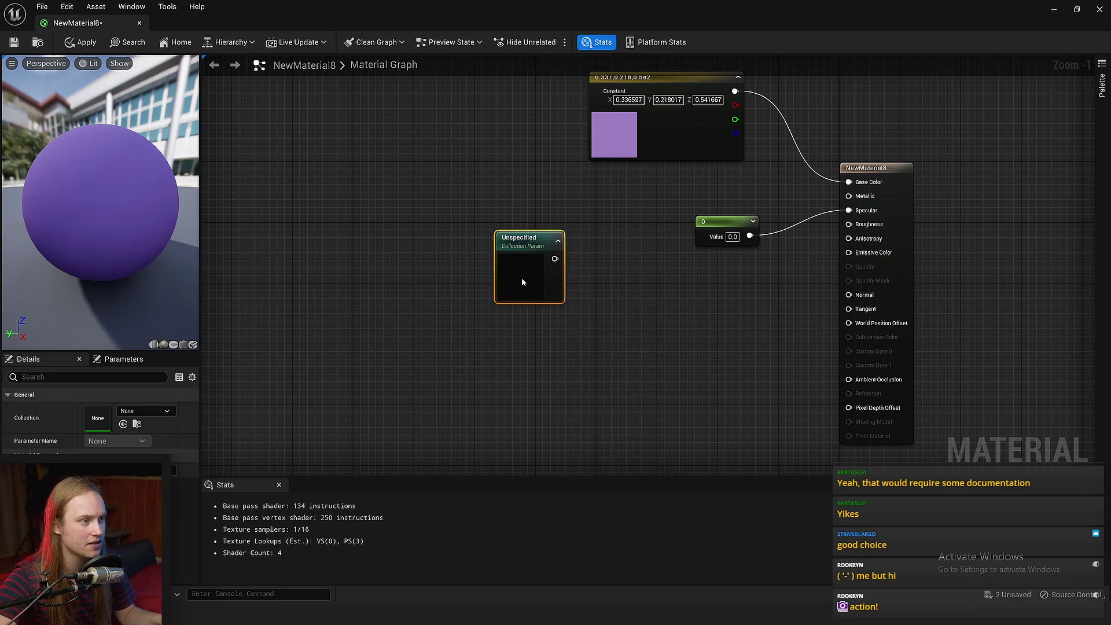
Set the collection parameter node's collection to TutorialCollection and its parameter name to Time
scroll(522, 282, "up", 5)
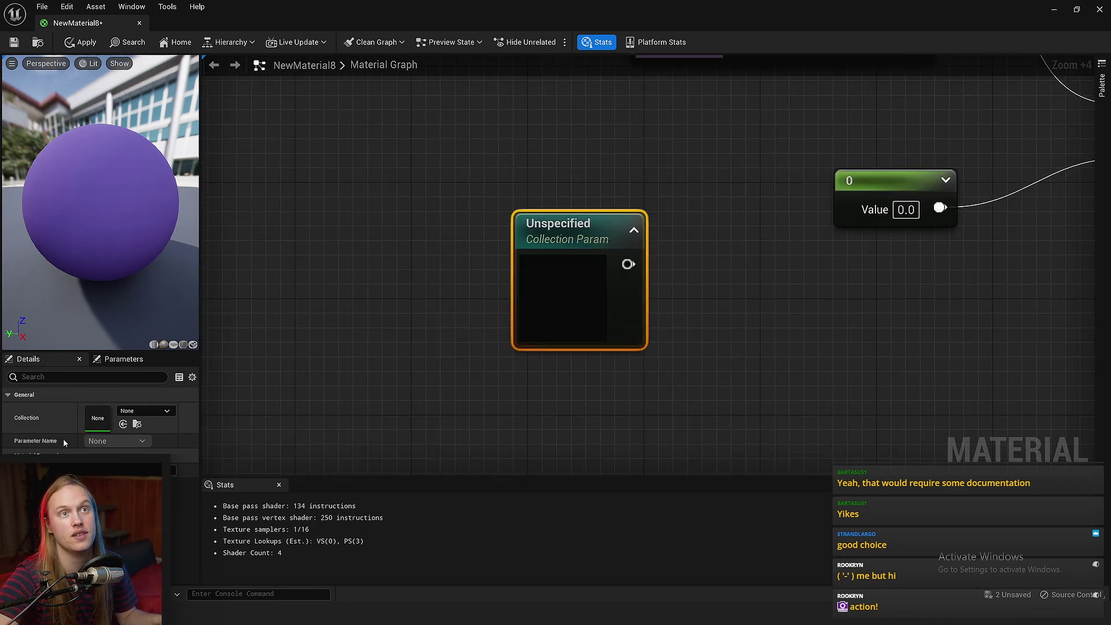
left_click(145, 413)
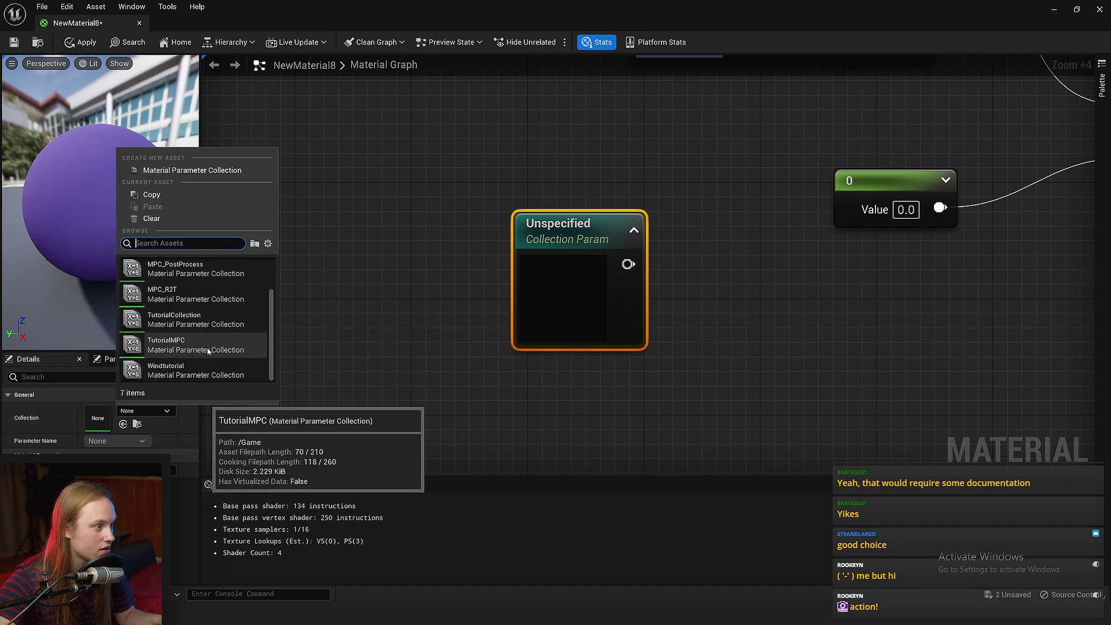
left_click(179, 320)
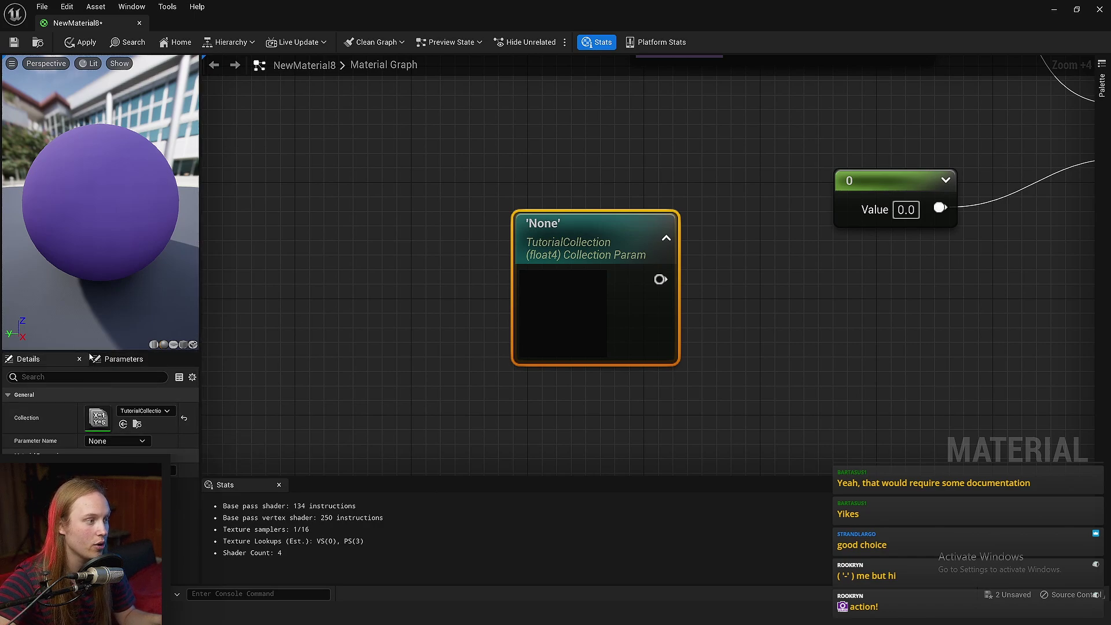
left_click_drag(88, 351, 88, 300)
left_click(112, 389)
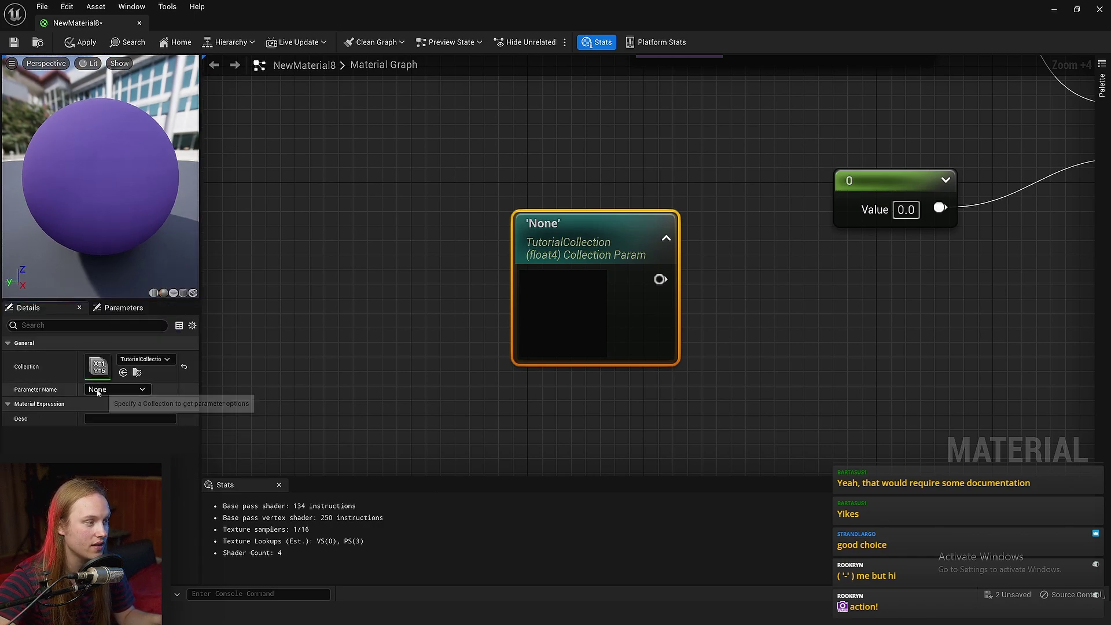
left_click(107, 407)
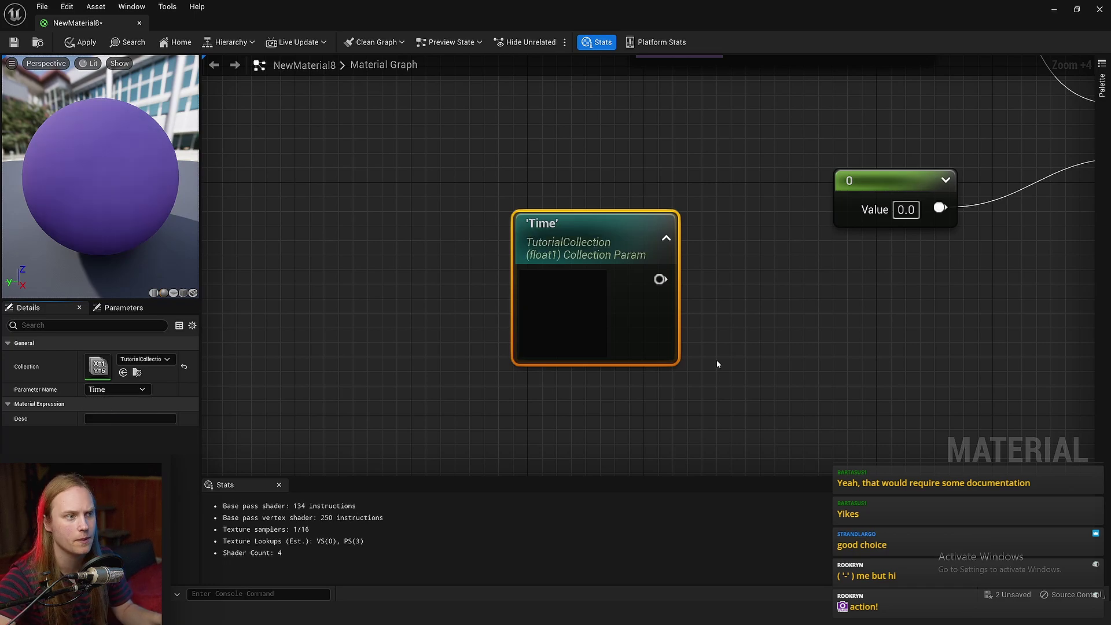
Move the Time collection parameter node further away from the material output to leave room for more nodes
scroll(428, 335, "down", 2)
left_click_drag(428, 334, 343, 340)
right_click_drag(343, 340, 472, 362)
left_click_drag(509, 371, 489, 358)
left_click(618, 346)
right_click_drag(674, 352, 574, 353)
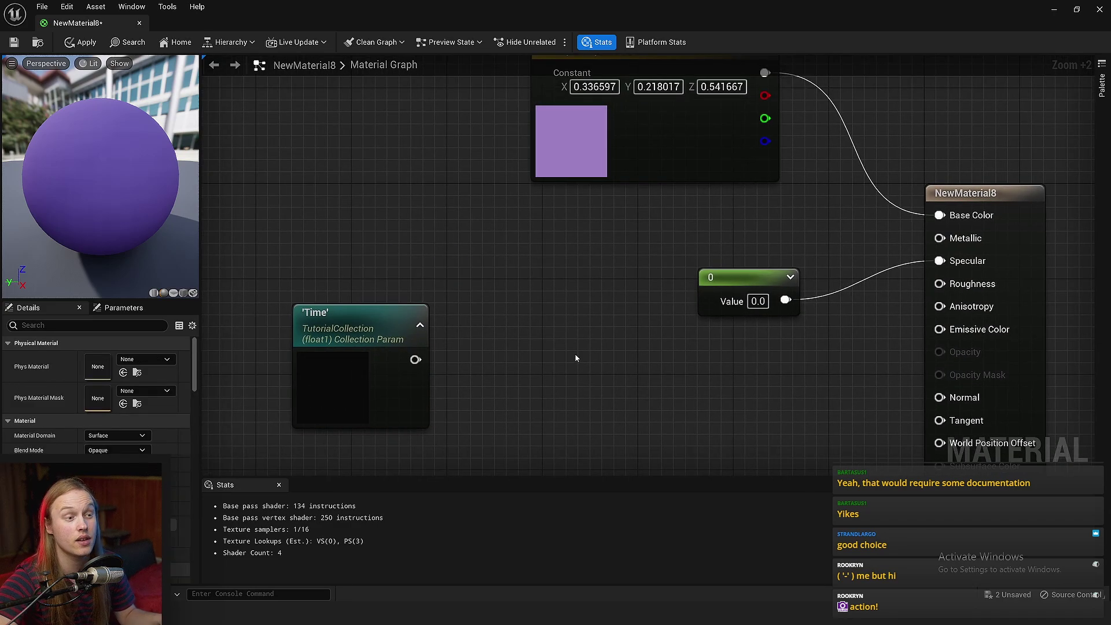
scroll(574, 354, "down", 1)
right_click_drag(450, 383, 544, 349)
left_click_drag(502, 363, 425, 374)
left_click(548, 354)
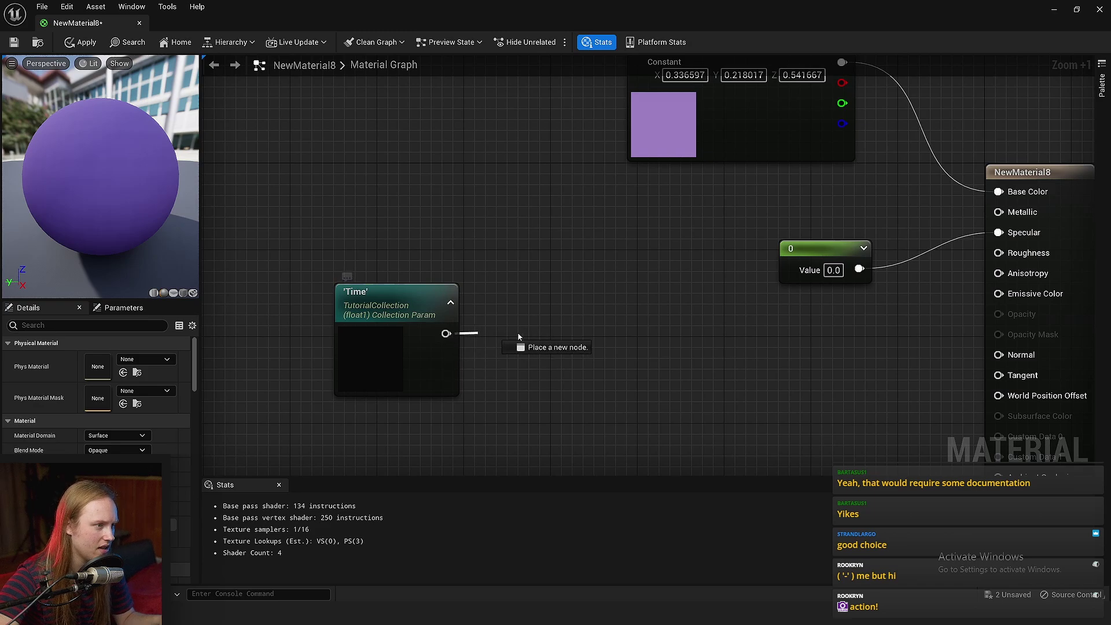
Add a Cosine node fed by the Time parameter's output
left_click_drag(518, 333, 525, 334)
type("cos")
key("Return")
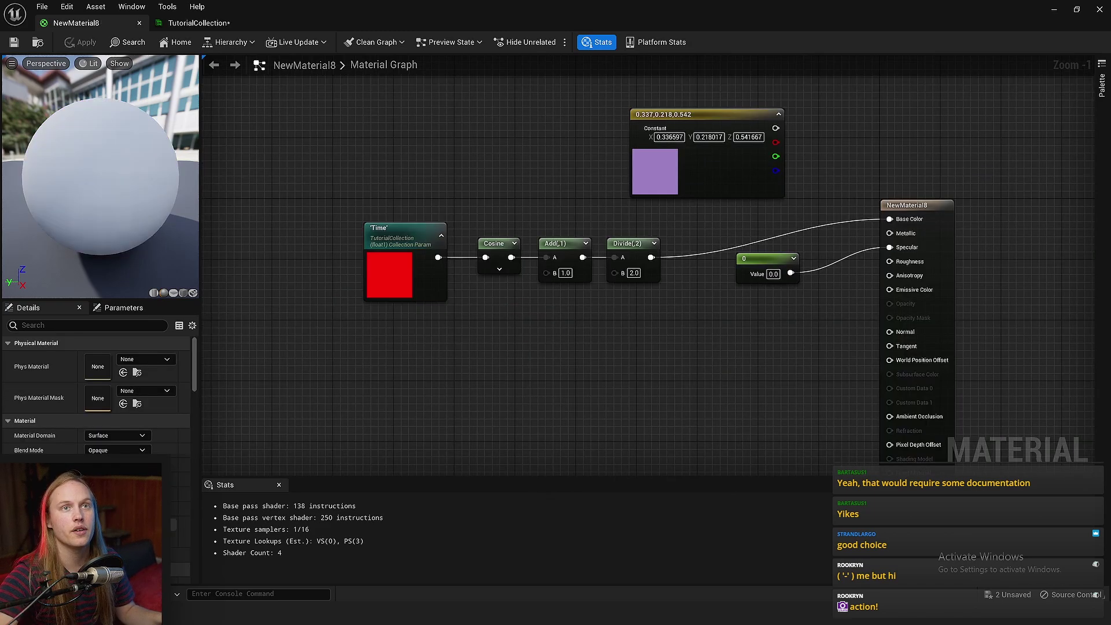
Move the Time and Cosine nodes further left to space them out from the Add node
scroll(557, 334, "up", 1)
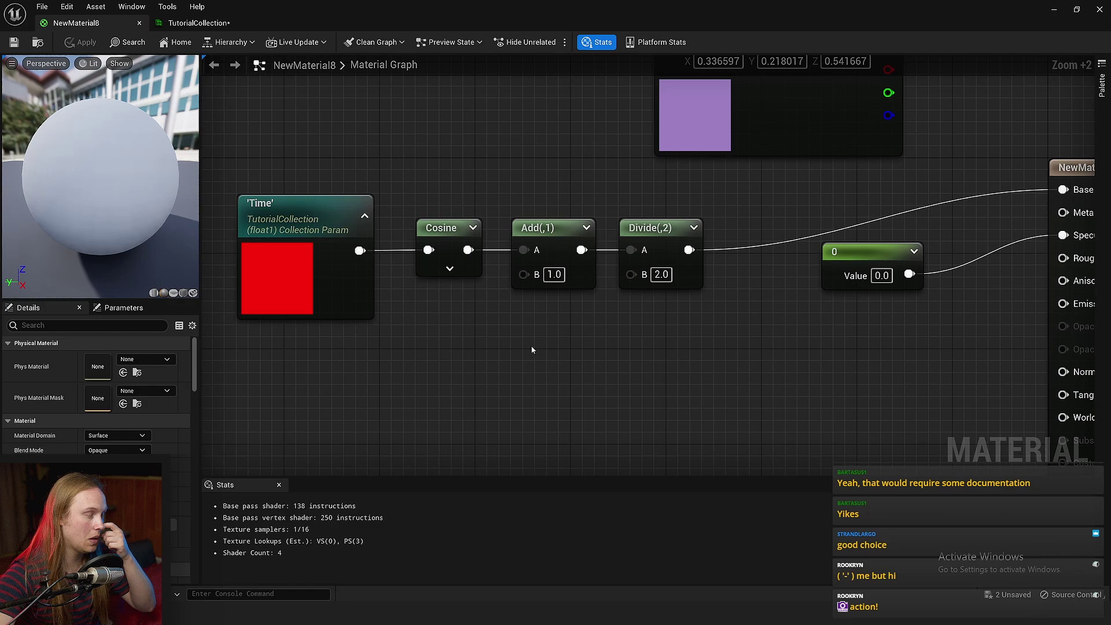
right_click_drag(420, 319, 505, 335)
left_click_drag(398, 296, 359, 296)
right_click_drag(491, 321, 453, 325)
left_click_drag(505, 299, 473, 250)
left_click_drag(474, 250, 463, 250)
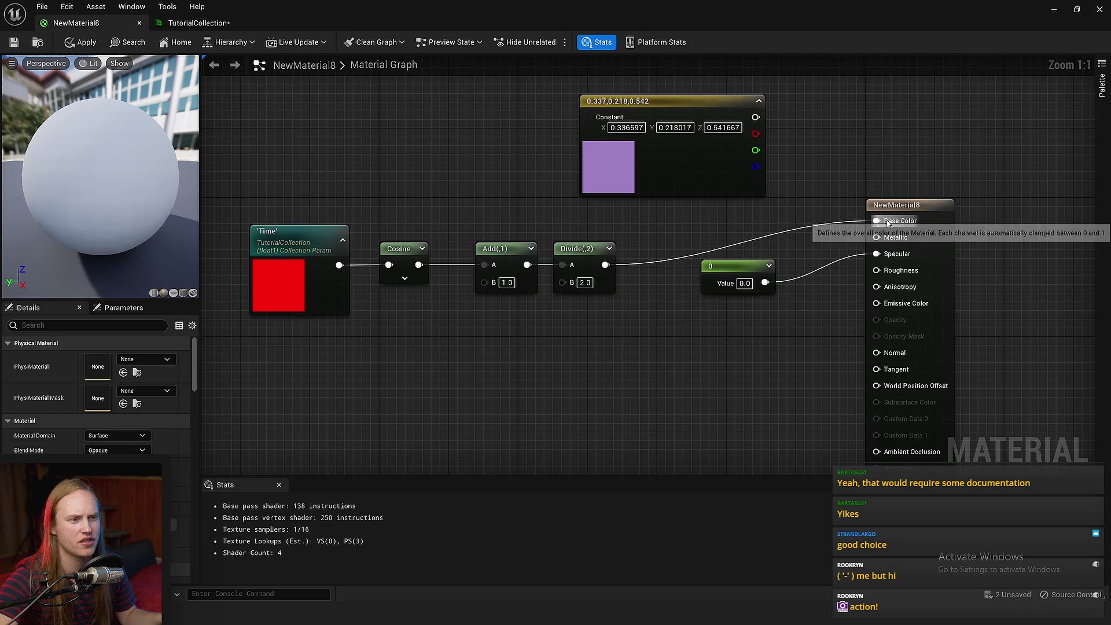
Reposition the material output and constant 0 nodes, and copy the Time, Cosine, Add, Divide and constant 0 nodes
left_click_drag(917, 204, 912, 232)
left_click_drag(717, 287, 726, 313)
left_click(765, 243)
left_click_drag(1004, 235, 296, 289)
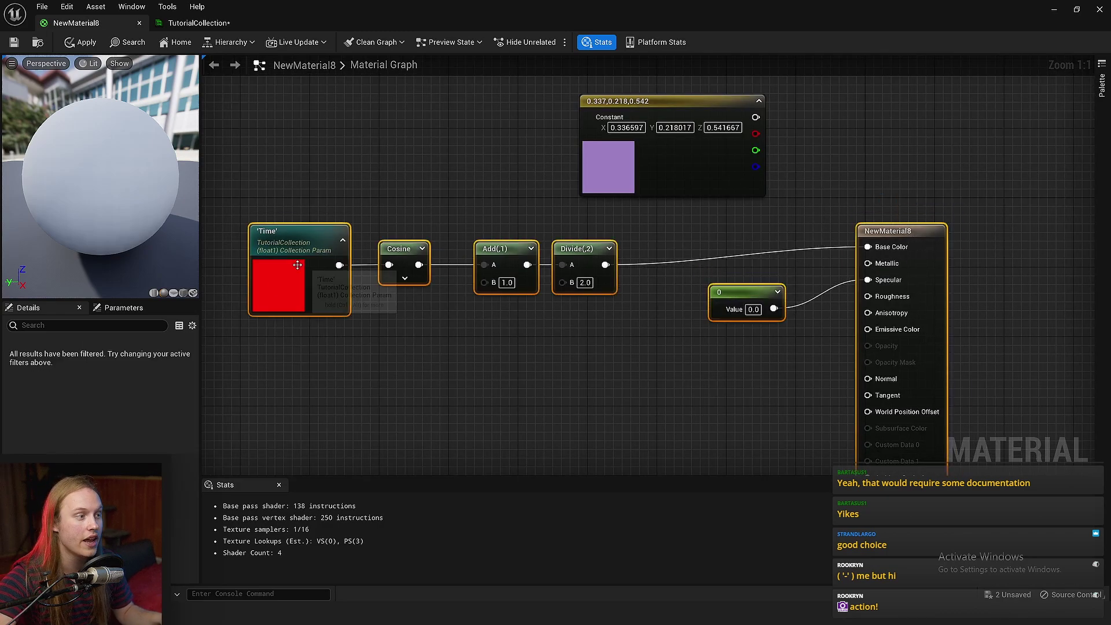
Create a new material in the project's Content folder and open its graph
left_click(1053, 10)
scroll(444, 550, "down", 3)
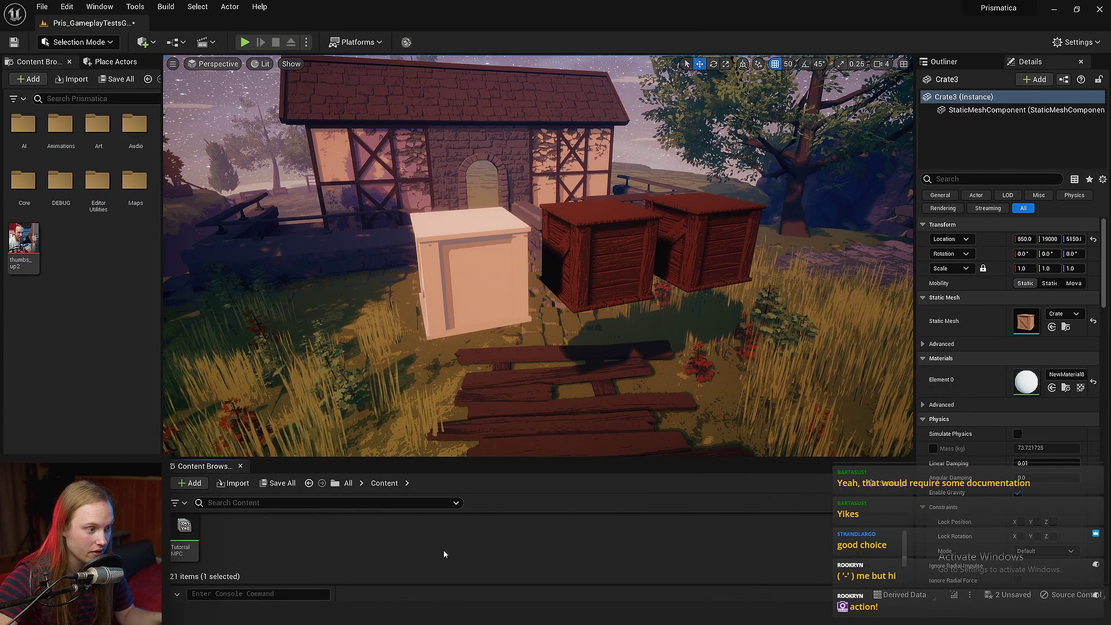
right_click(277, 531)
left_click(325, 277)
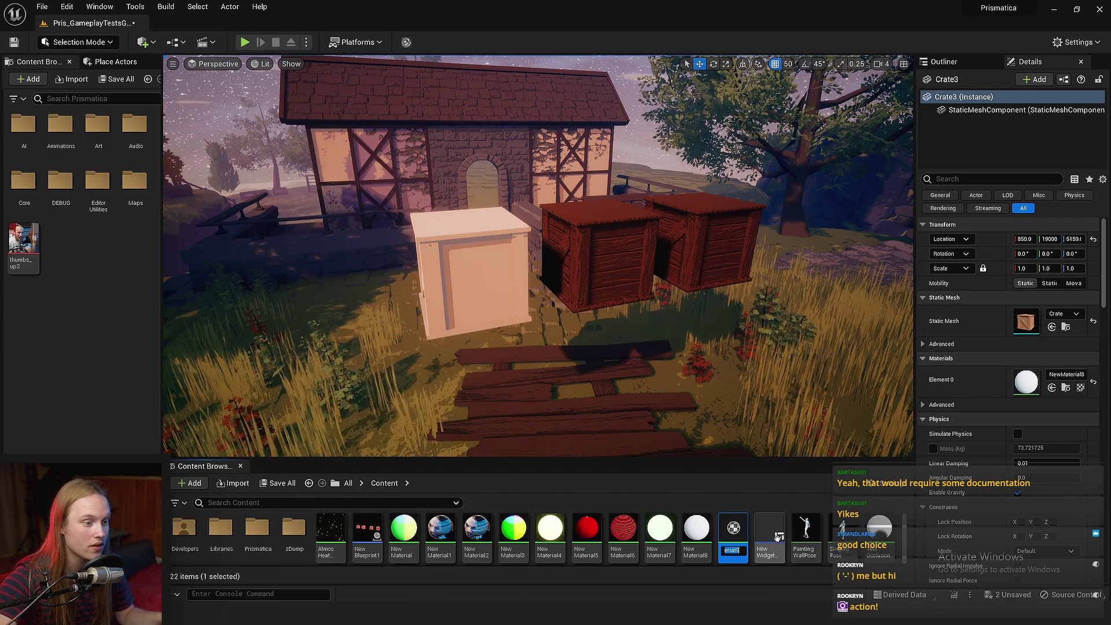
double_click(730, 528)
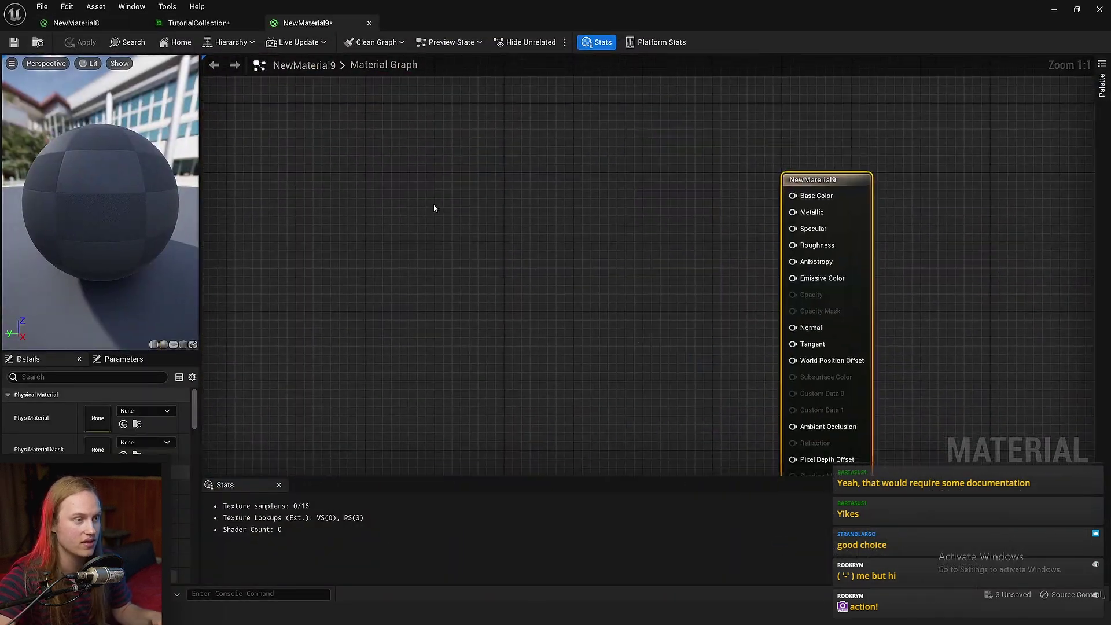
Paste the copied node chain beside the new material's output and connect the constant 0 node to Specular
key("ctrl+v")
left_click_drag(676, 232, 634, 319)
left_click(633, 319)
right_click_drag(578, 346, 736, 270)
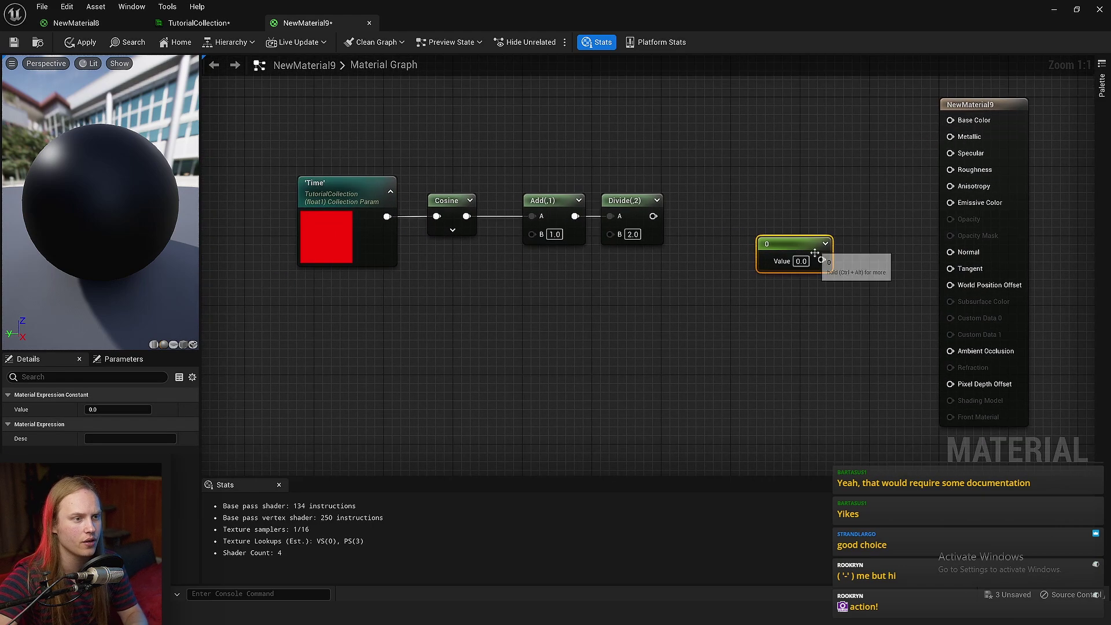
left_click_drag(821, 260, 949, 152)
right_click_drag(905, 146, 798, 240)
Add a three-component constant feeding Base Color and set its colour to salmon red, sRGB hex E97761
key("3")
left_click(645, 185)
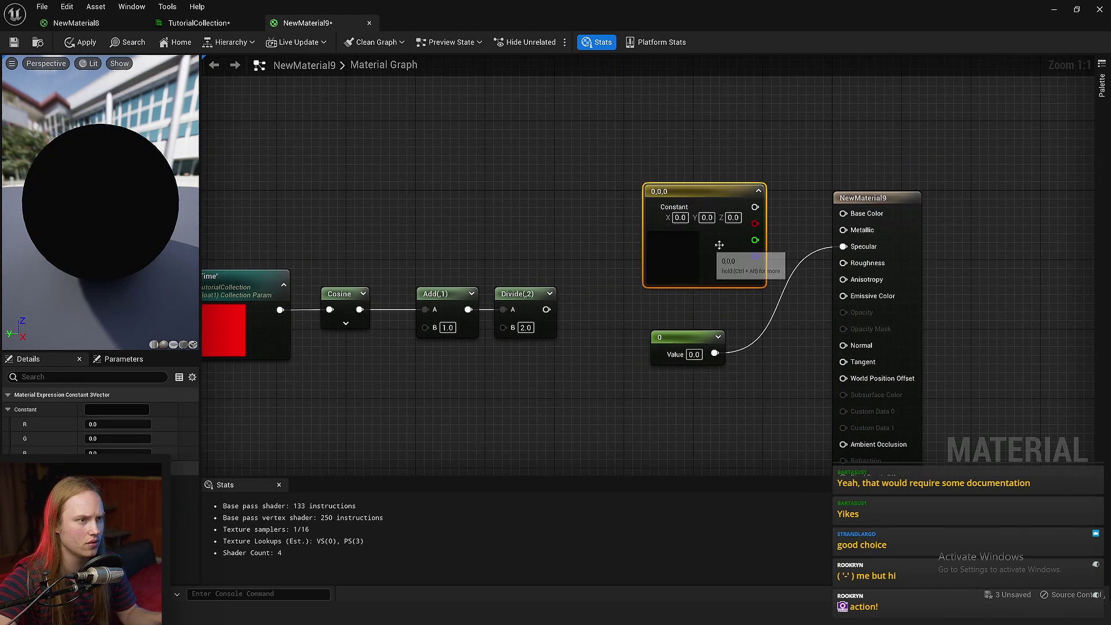
left_click(219, 412)
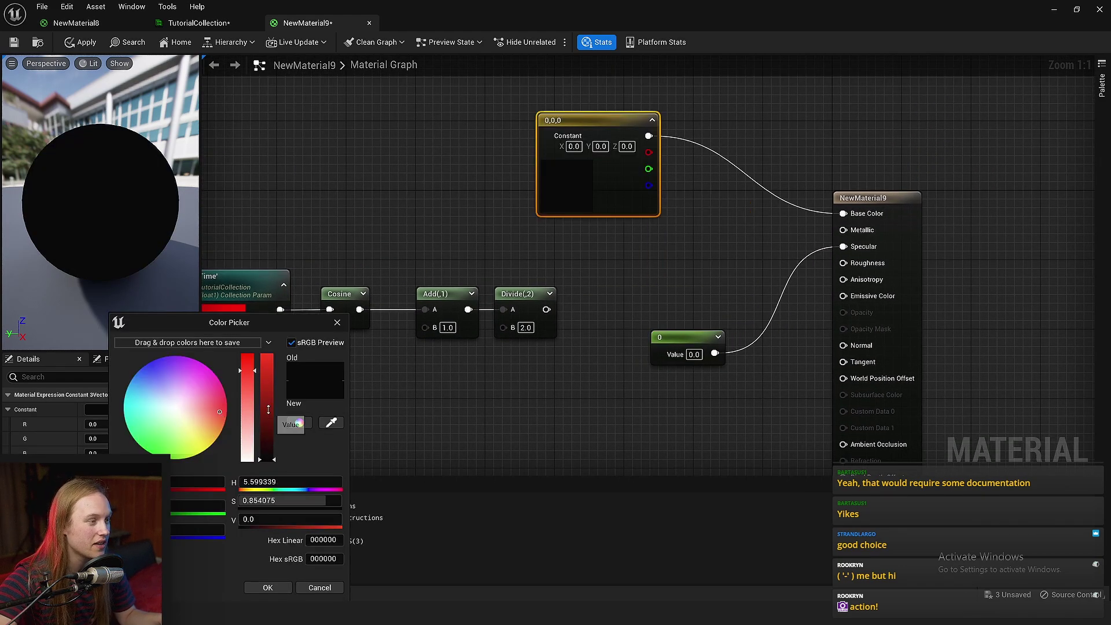
left_click_drag(268, 409, 266, 375)
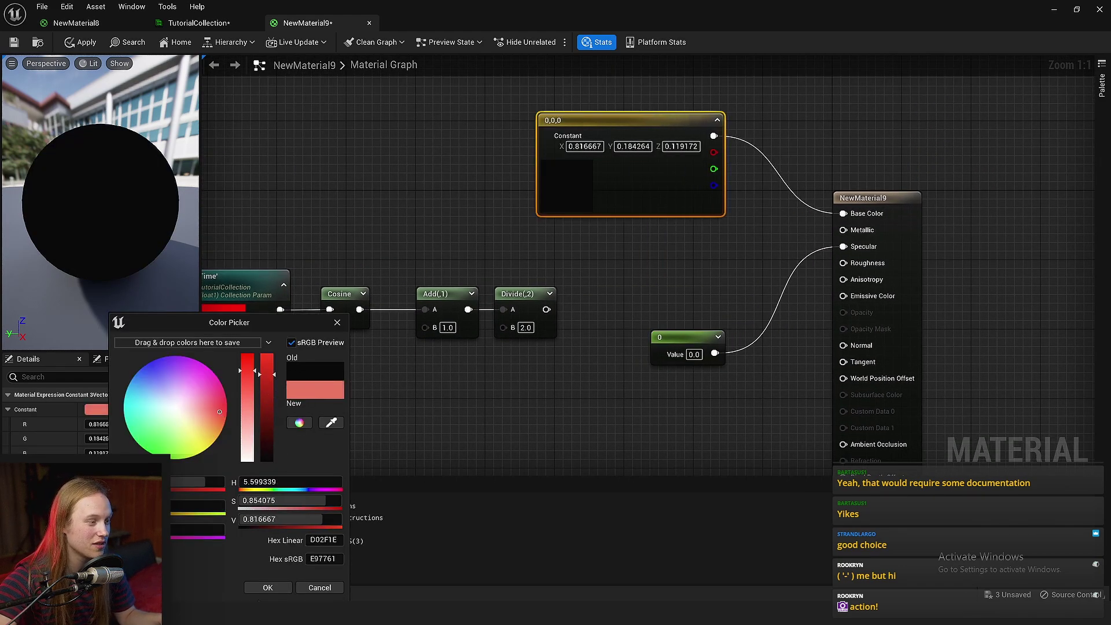
left_click(258, 587)
Add a VertexNormalWS node below the Time node chain
right_click_drag(557, 302, 646, 227)
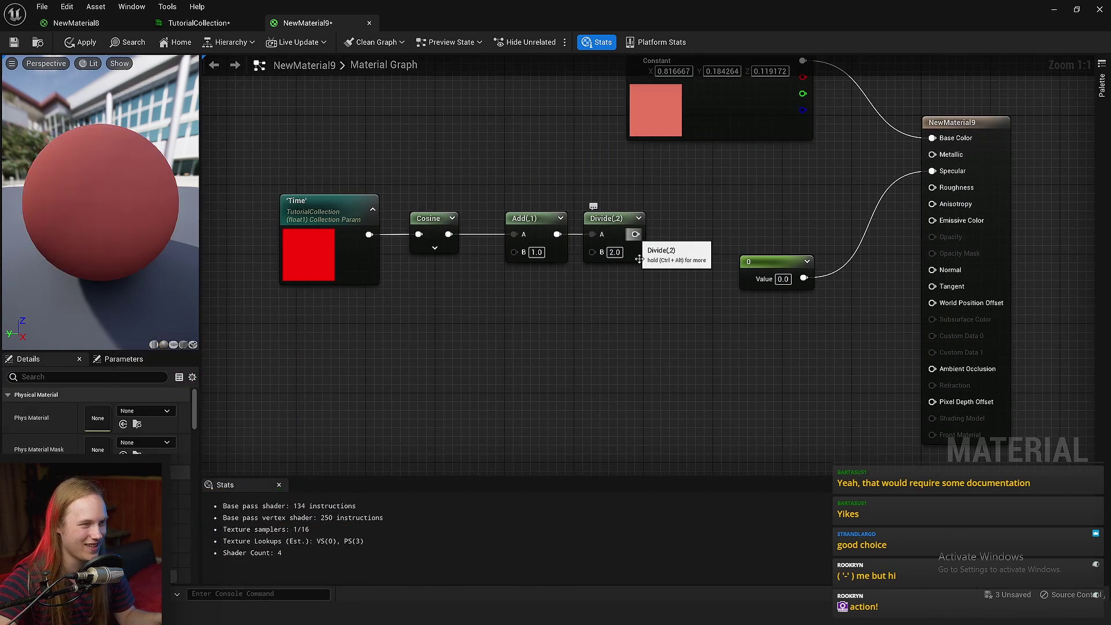
right_click(634, 341)
type("vertex ")
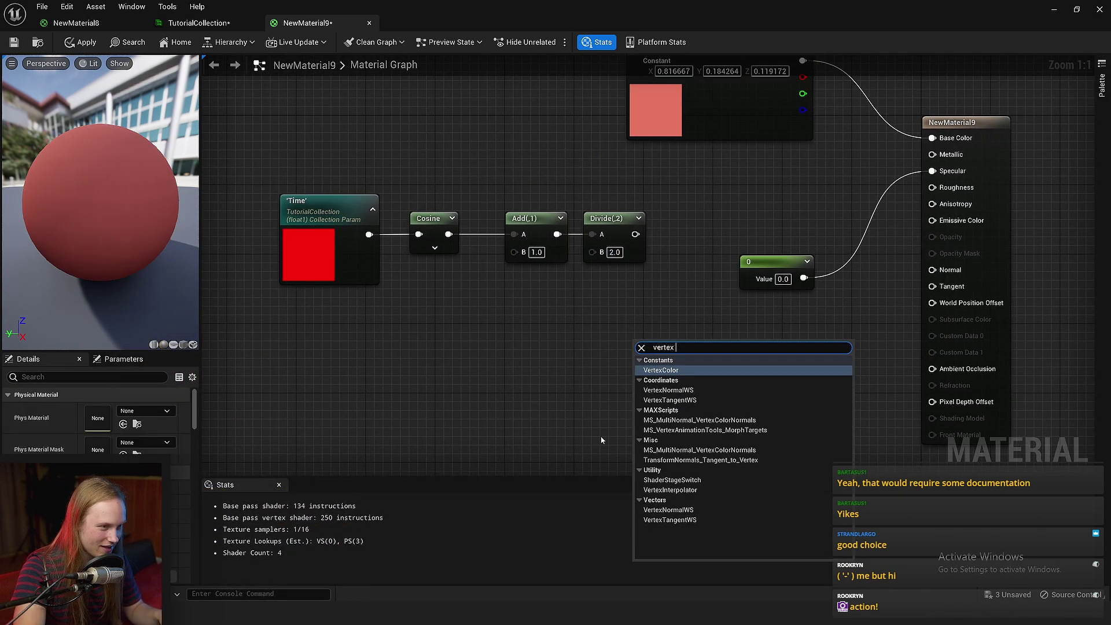
type("nor")
key("Return")
right_click_drag(585, 449, 506, 416)
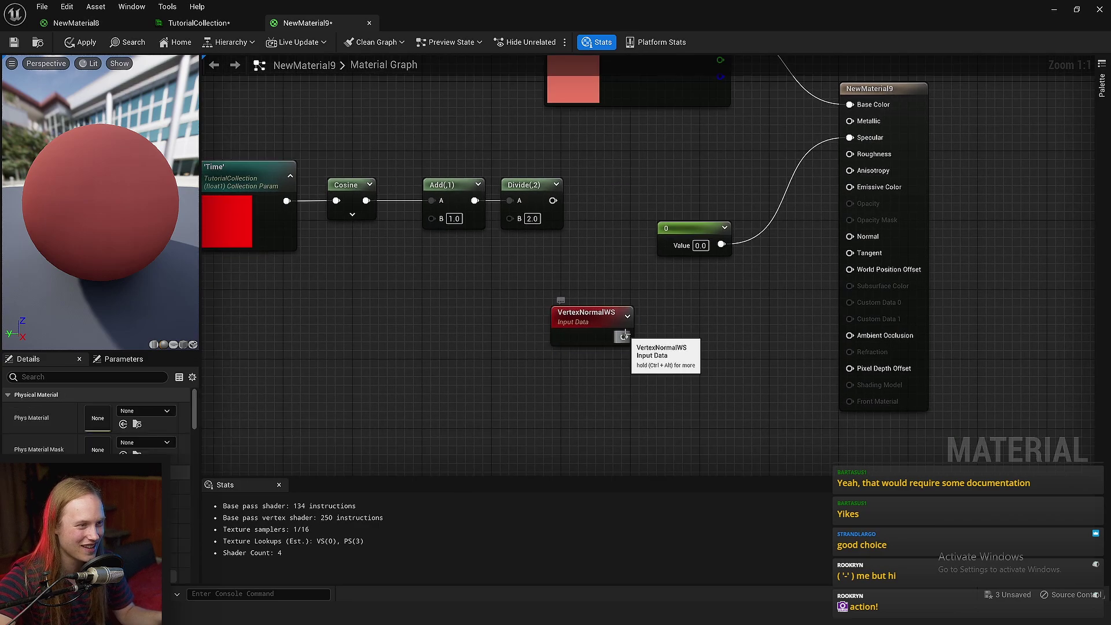
Multiply the VertexNormalWS output by 40 using a Multiply node
left_click_drag(624, 335, 670, 329)
type("mult")
key("Return")
left_click(700, 368)
type("40")
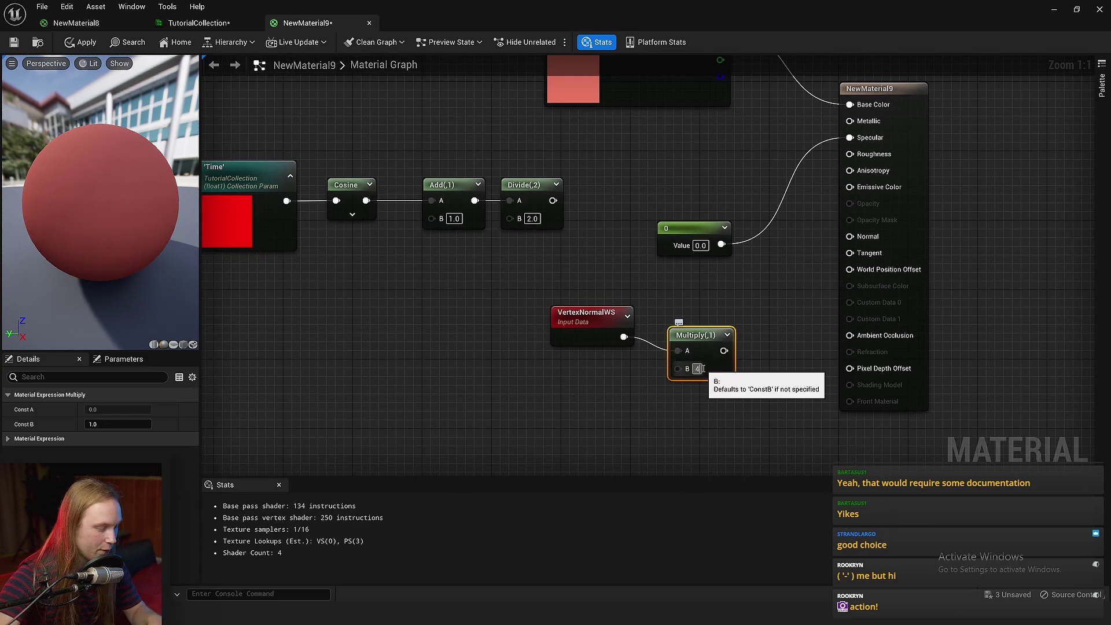
key("Return")
Multiply the Divide output by the scaled vertex normal and connect the product to World Position Offset
type("mul")
left_click_drag(612, 270, 711, 277)
key("Return")
left_click(676, 319)
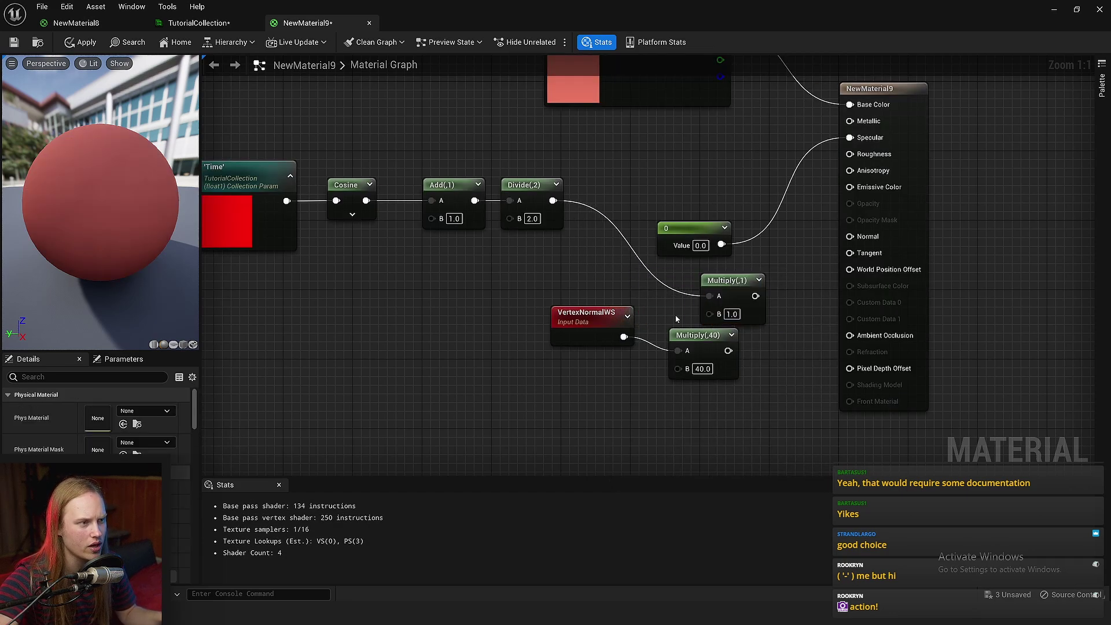
left_click_drag(728, 351, 710, 313)
left_click_drag(601, 358, 598, 359)
left_click_drag(744, 297, 849, 270)
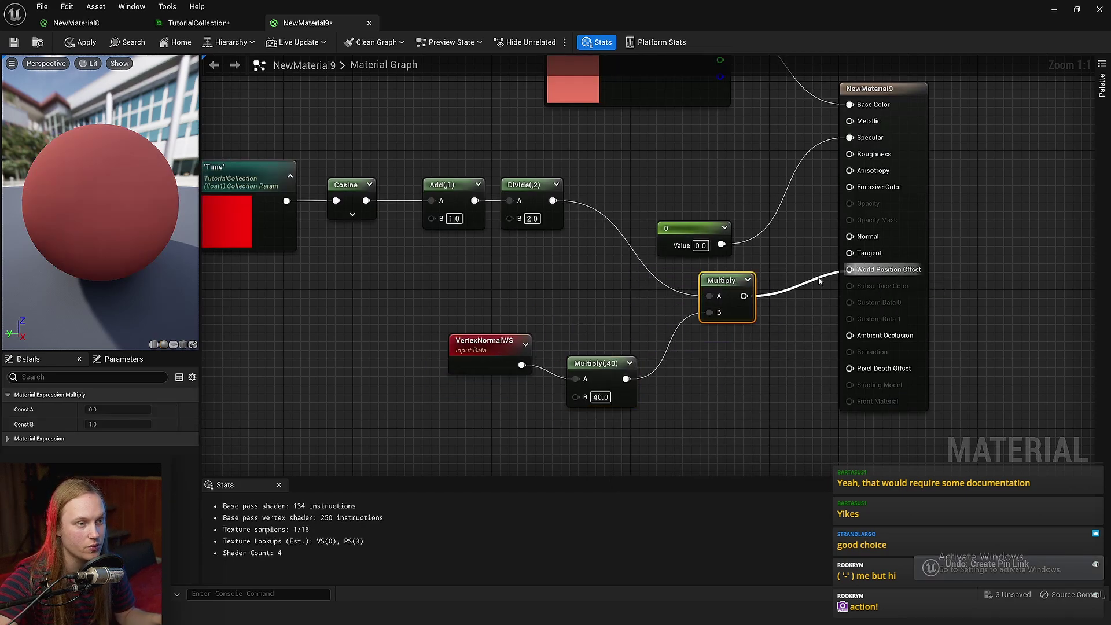
Save the new material and apply it to the middle crate in the level
key("ctrl+s")
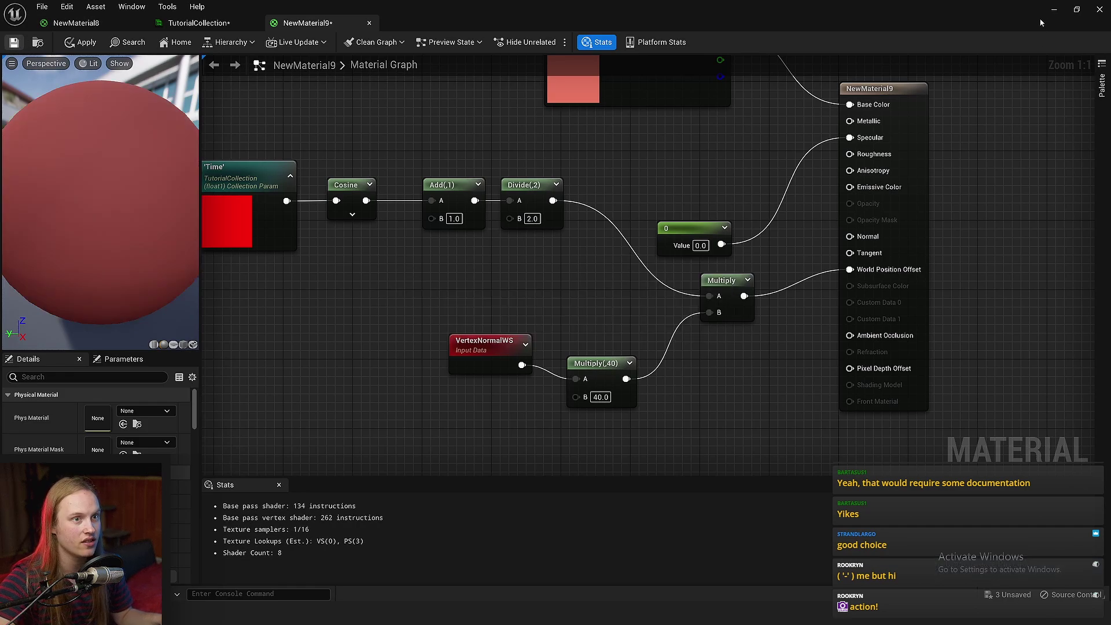
left_click(1052, 9)
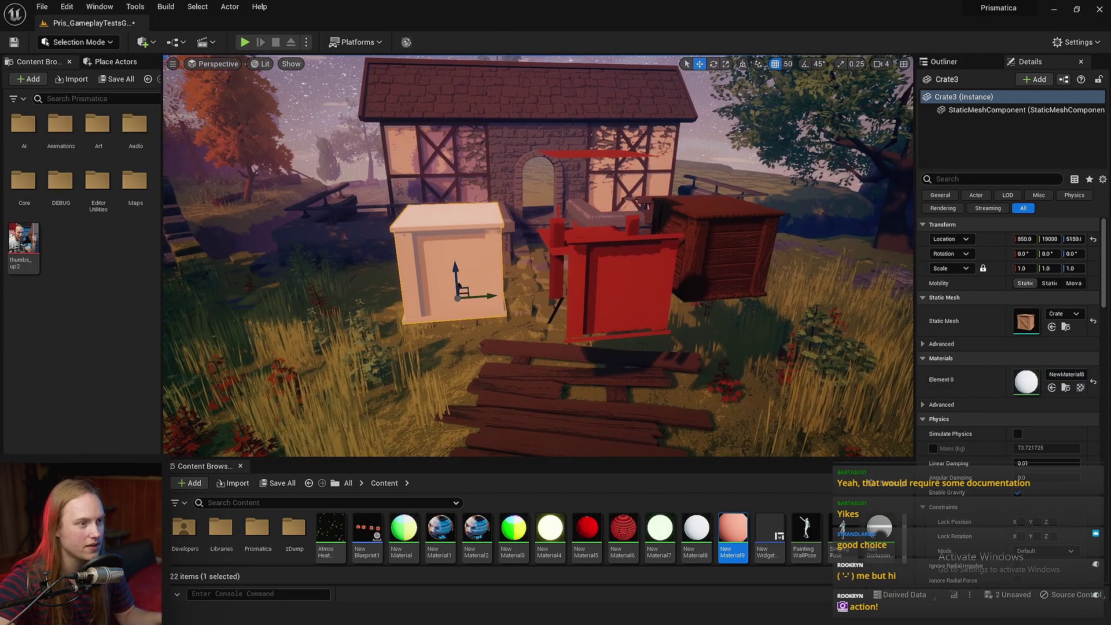
right_click_drag(611, 269, 634, 271)
key("g")
key("g")
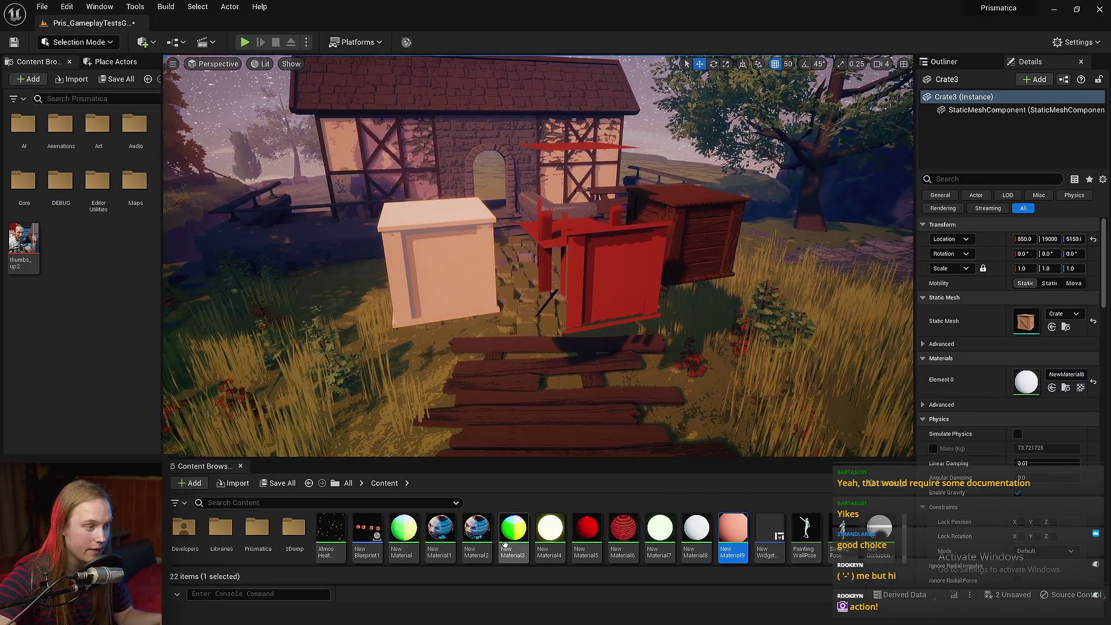
Open TutorialCollection, set the Time parameter's default value to 0 and scrub it to drive both crate materials
scroll(567, 580, "down", 2)
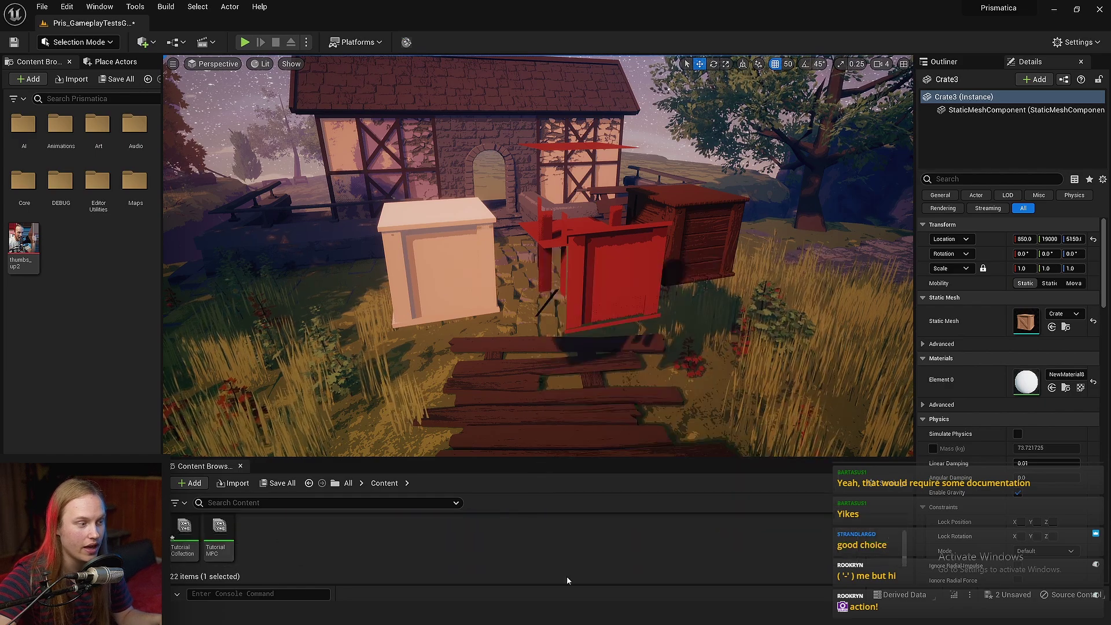
double_click(183, 527)
left_click_drag(1076, 203, 1047, 203)
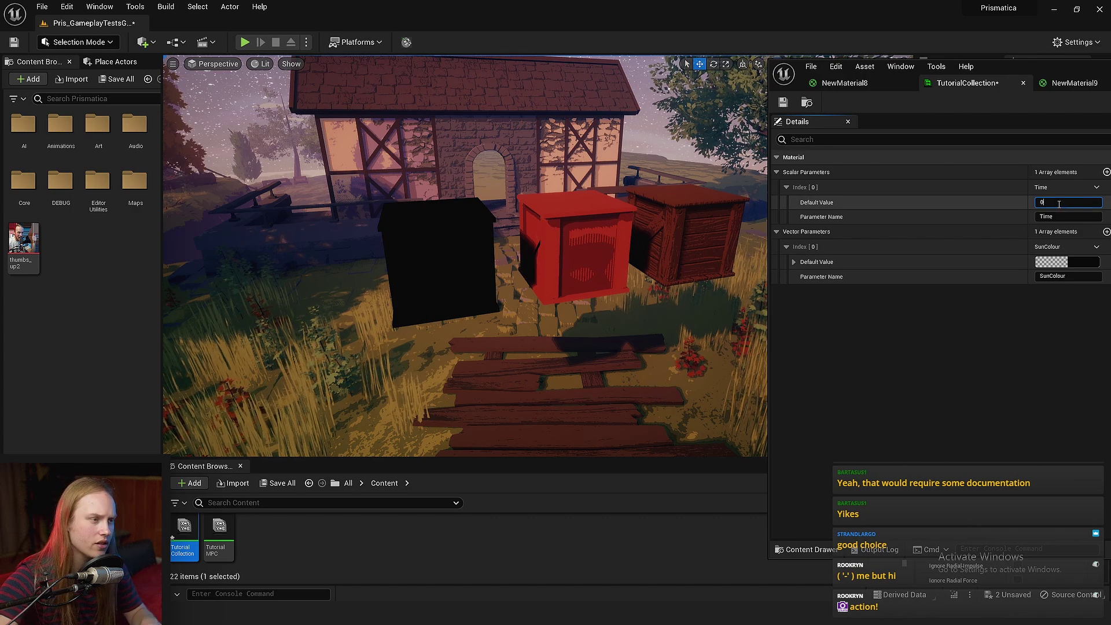
type("0")
key("Return")
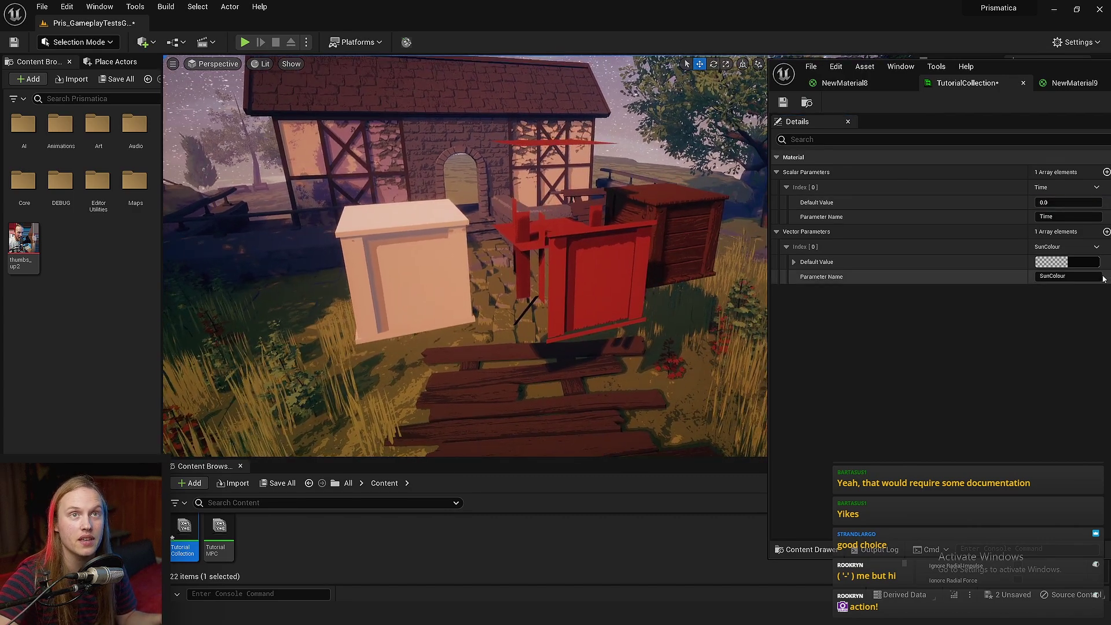
left_click_drag(1069, 202, 1095, 203)
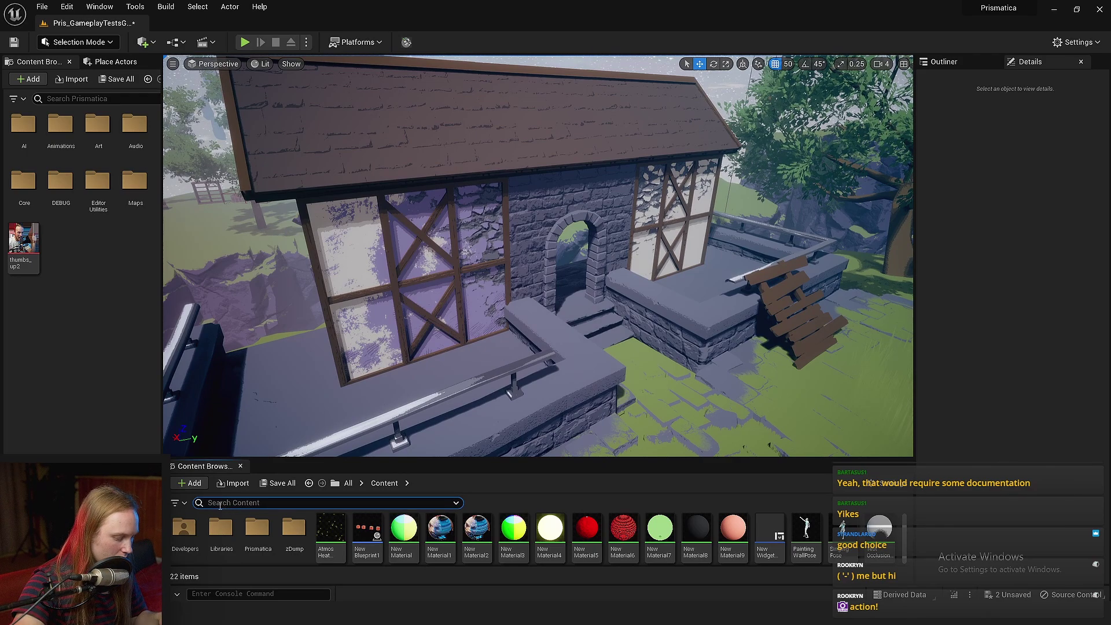
Search the project content for "enviro", open MPC_EnvironmentWeather and place its window beside the level view
type("enviro")
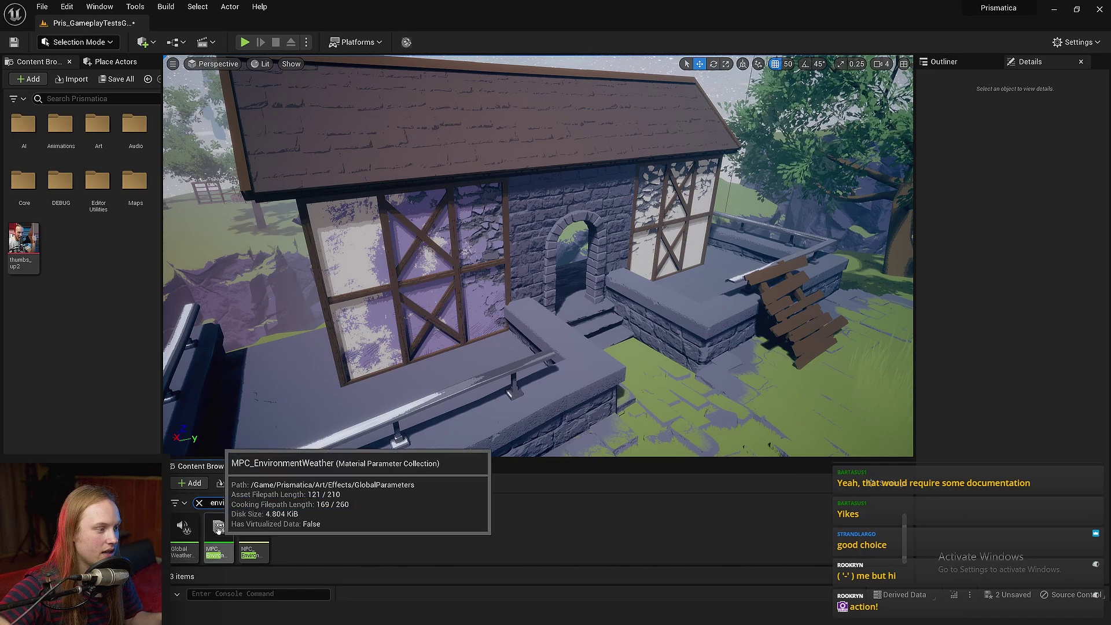
double_click(219, 530)
left_click_drag(565, 68, 1110, 76)
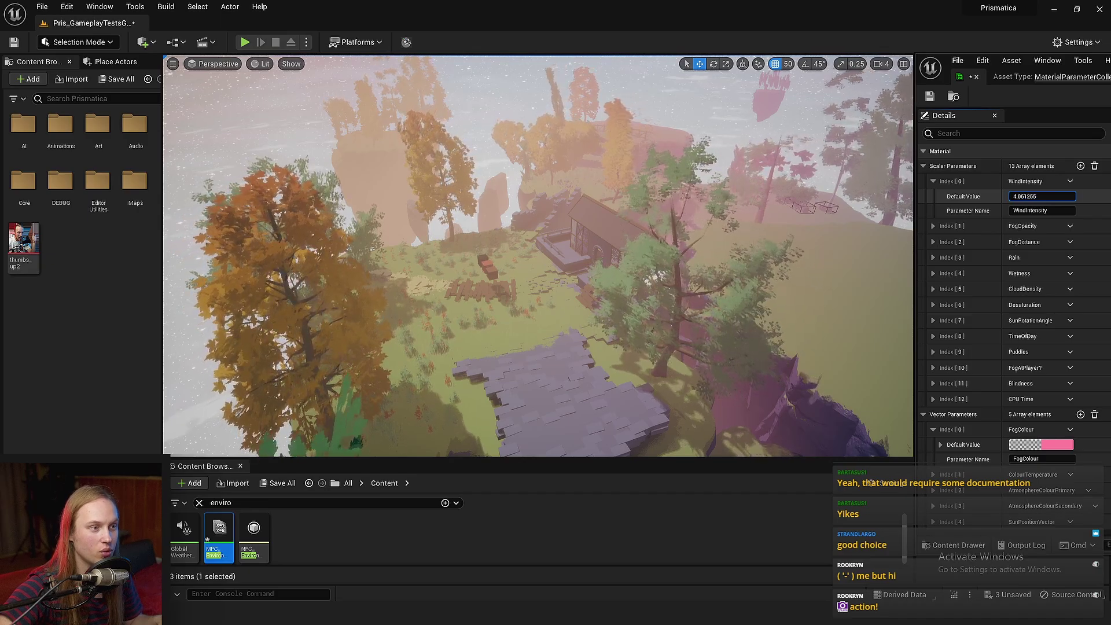
Raise the WindIntensity default value to about 9.5 while viewing the tree's foliage up close
right_click_drag(594, 317, 682, 309)
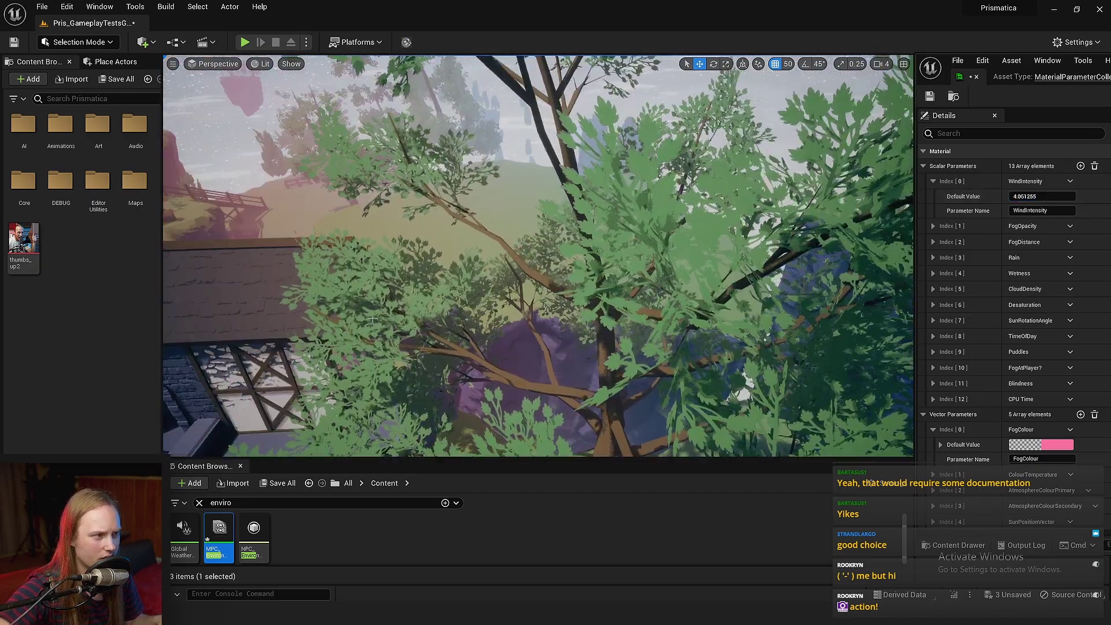
left_click_drag(1033, 197, 1062, 197)
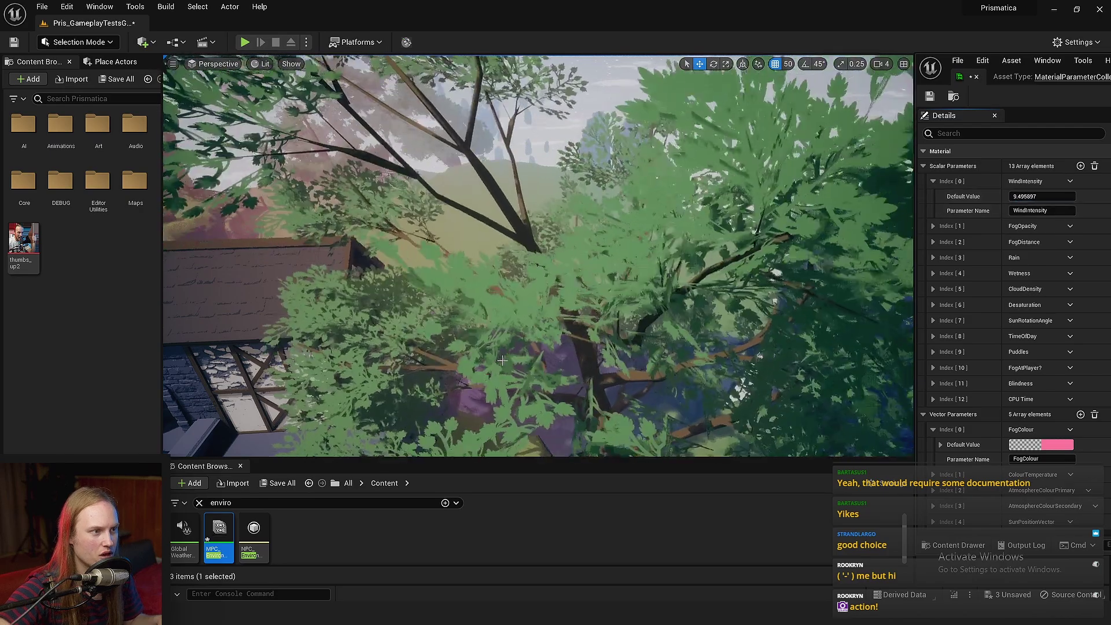
right_click_drag(665, 272, 676, 261)
key("s")
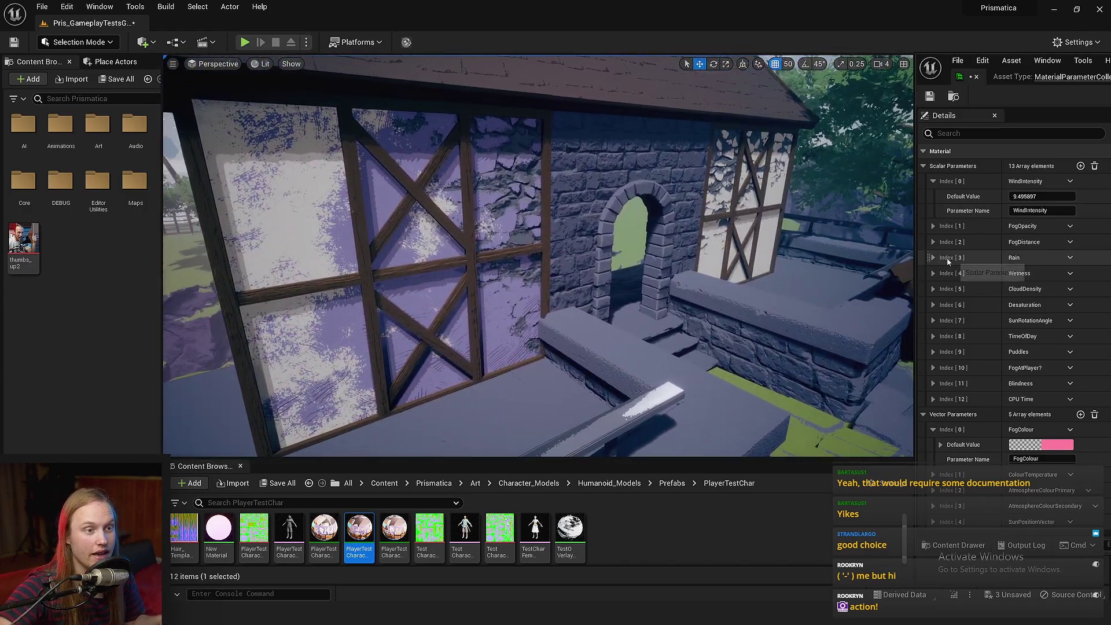
Set the Rain parameter's default value to 1.0 and the Wetness default value to about 4.64
left_click(932, 257)
left_click(1041, 272)
left_click_drag(1024, 272, 1041, 272)
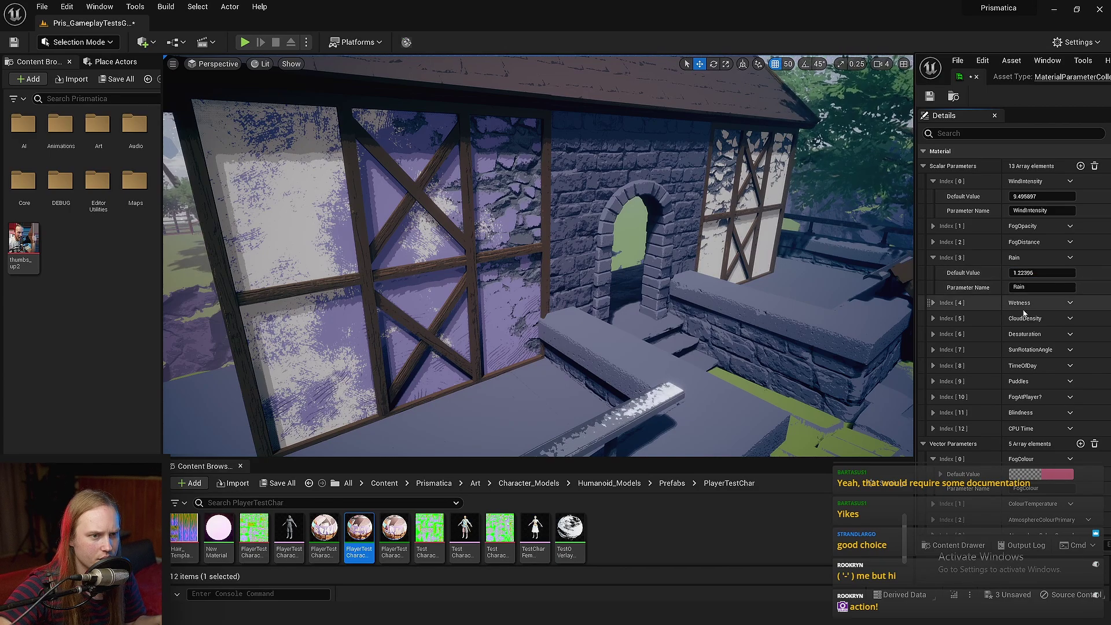
left_click(933, 302)
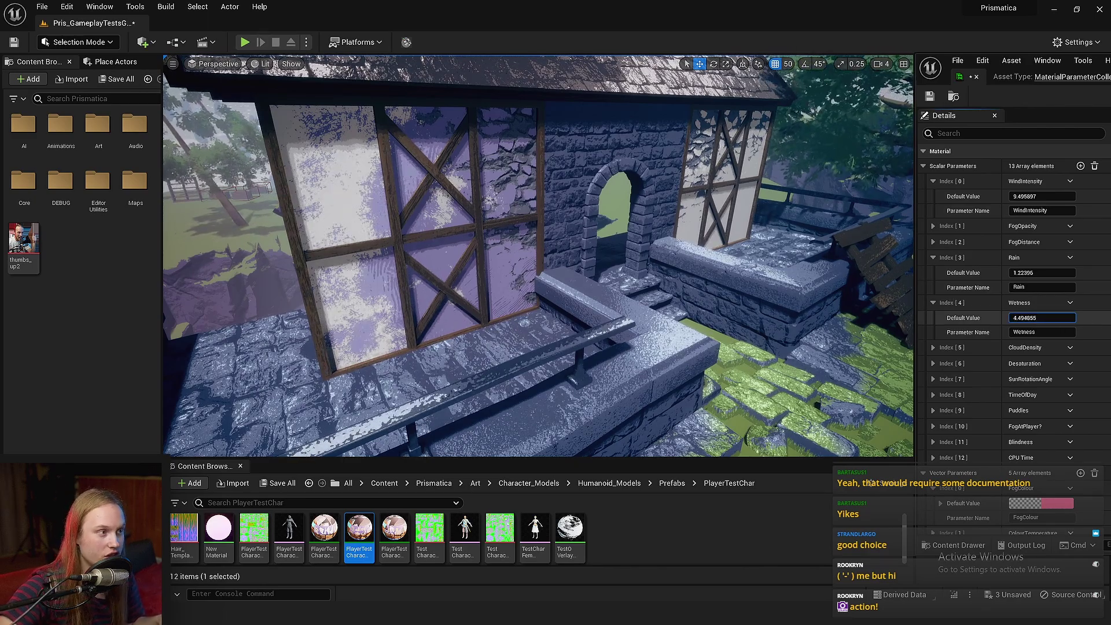
right_click_drag(604, 351, 604, 405)
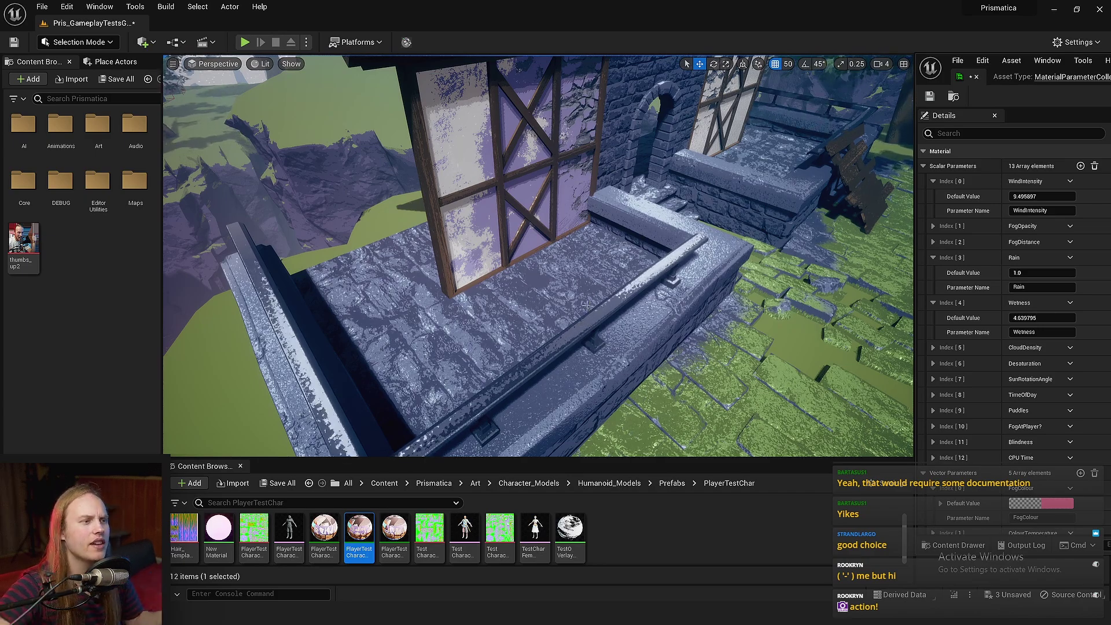
right_click_drag(566, 280, 546, 255)
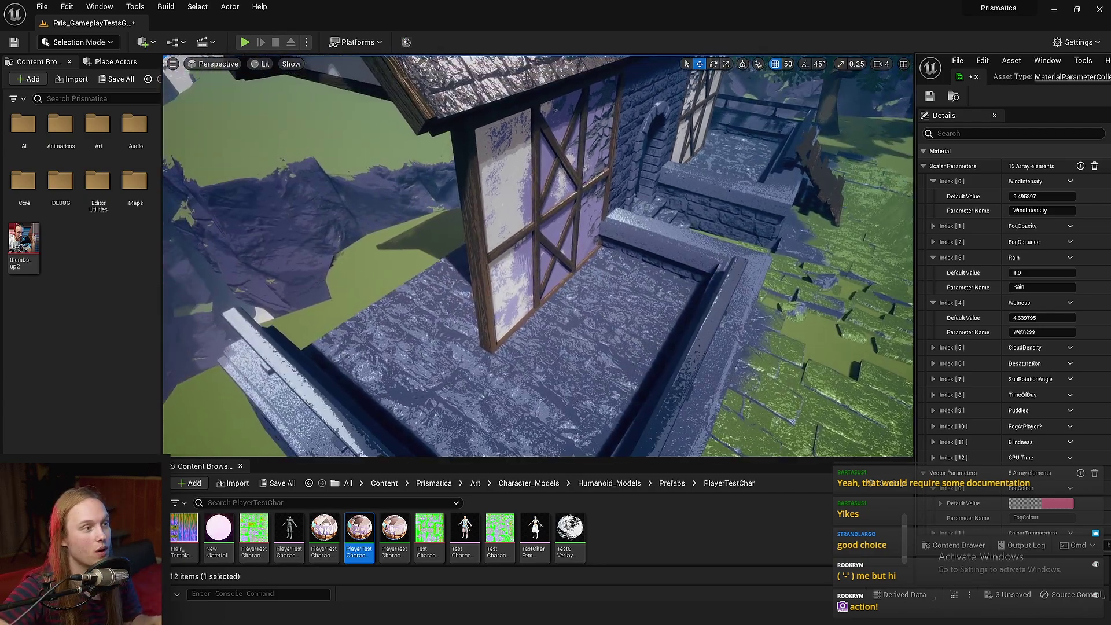
right_click_drag(516, 189, 509, 195)
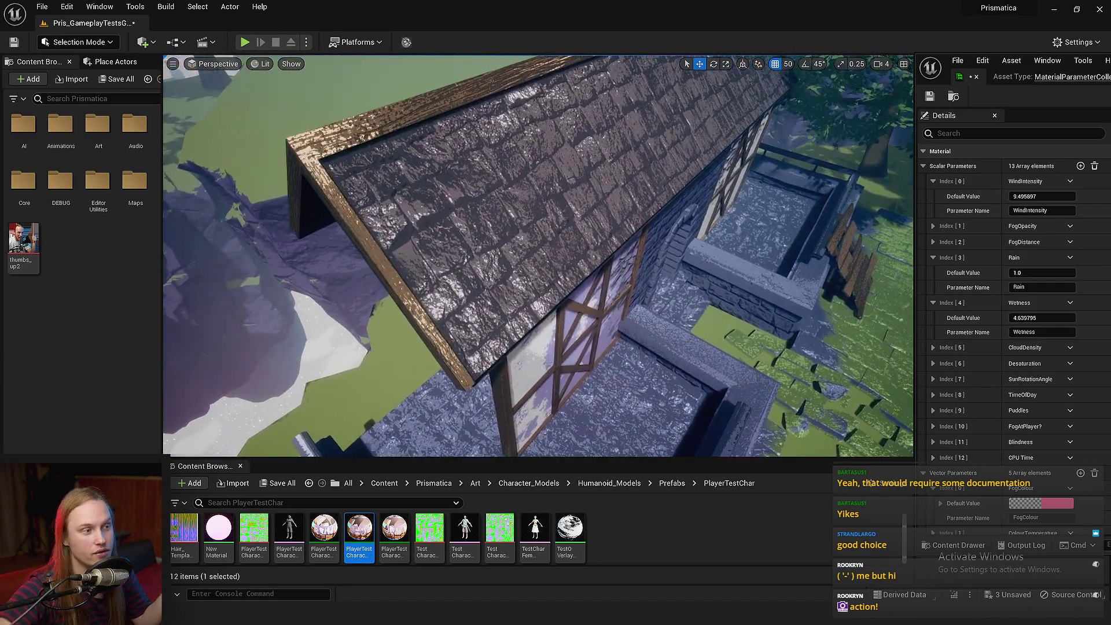
Try vertex-painting the roof section black in Mesh Paint mode, and return to Selection mode
left_click(79, 41)
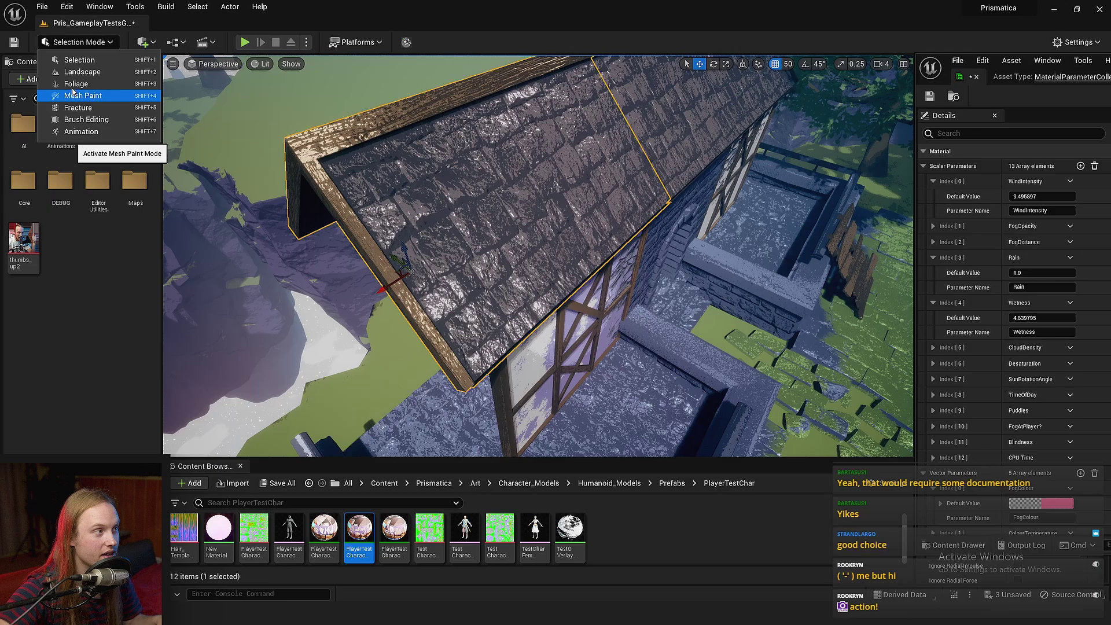
left_click(58, 97)
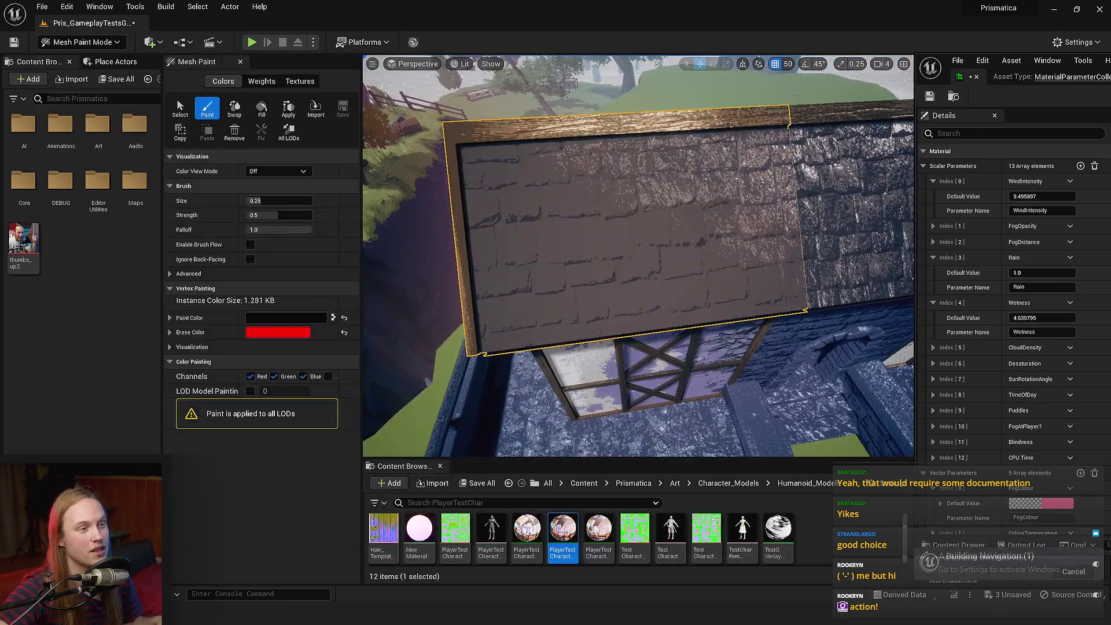
mouse_move(613, 235)
right_mouse_down()
mouse_move(590, 246)
mouse_move(612, 257)
right_mouse_up()
left_click(81, 42)
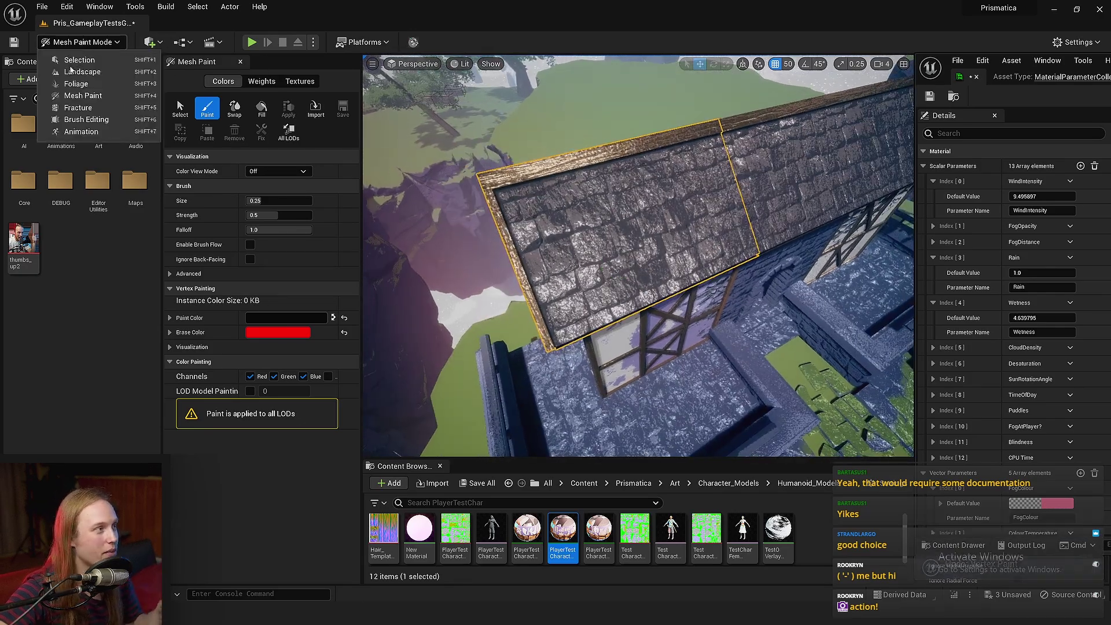
left_click(79, 60)
right_click_drag(565, 365, 567, 367)
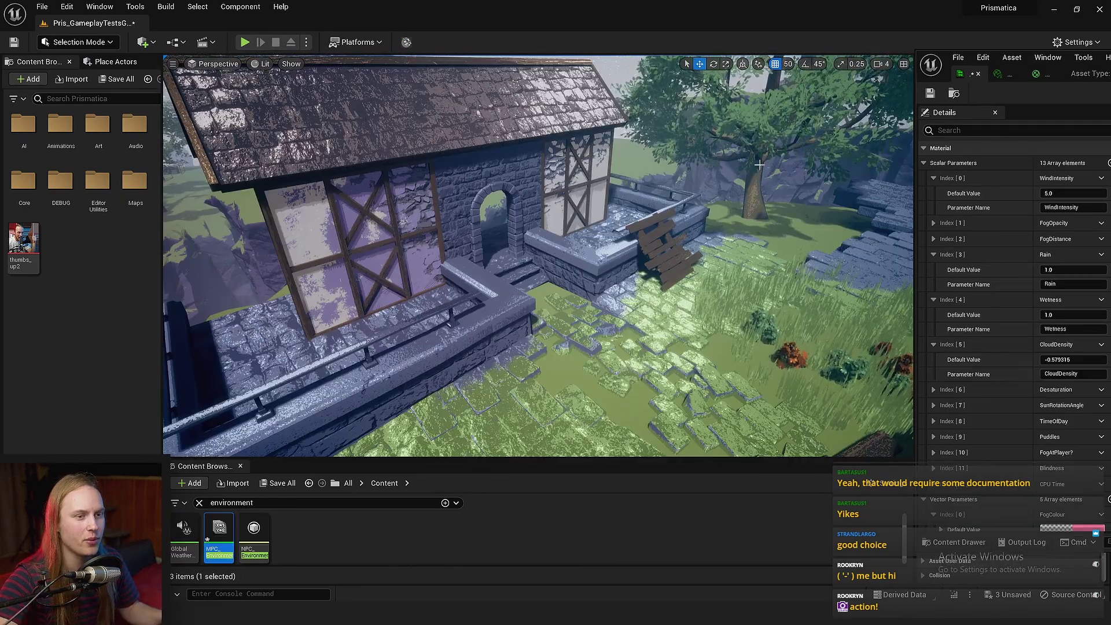
Widen the parameter value column and raise the CloudDensity default value to about 0.74 while viewing the sky
right_click_drag(759, 165, 700, 315)
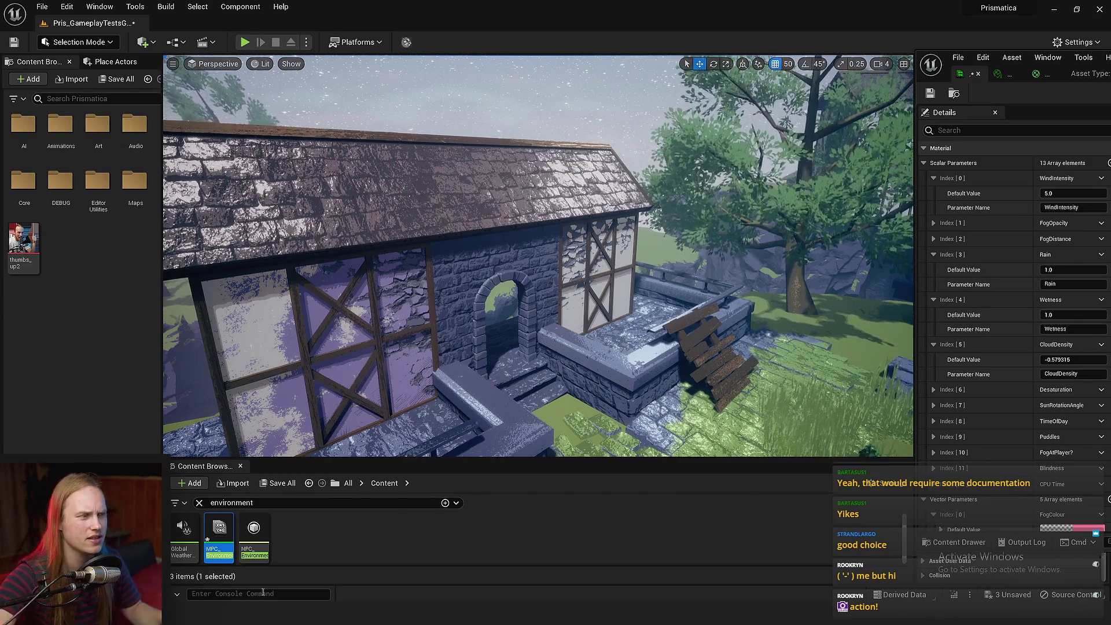
mouse_move(576, 327)
right_mouse_down()
mouse_move(574, 347)
mouse_move(576, 326)
right_mouse_up()
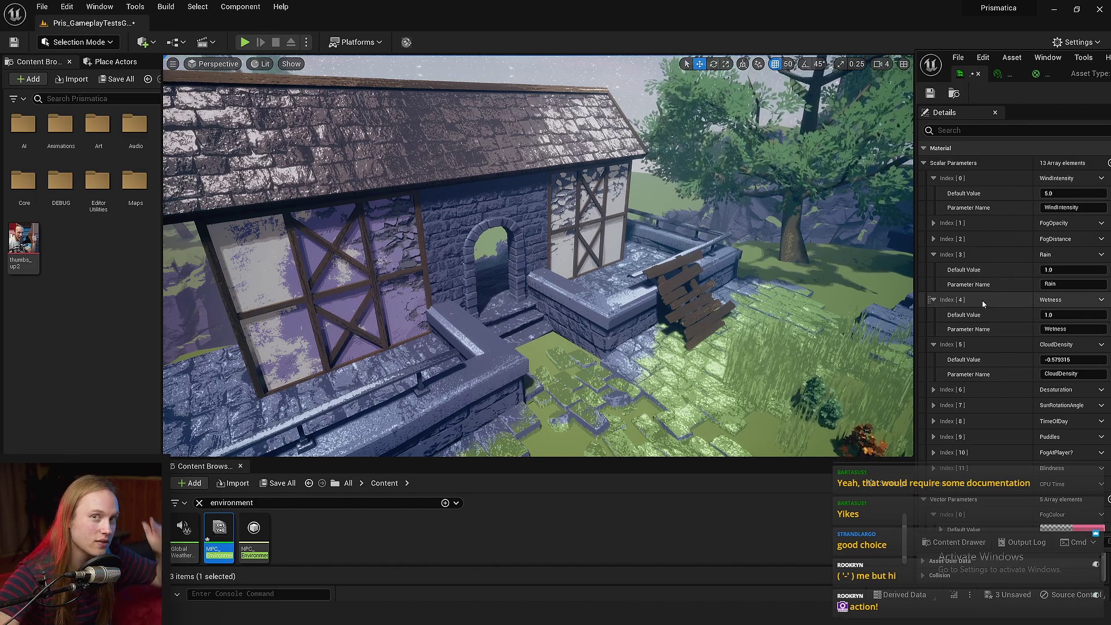
left_click_drag(1033, 298, 1015, 299)
right_click_drag(810, 278, 691, 107)
right_click_drag(506, 226, 501, 191)
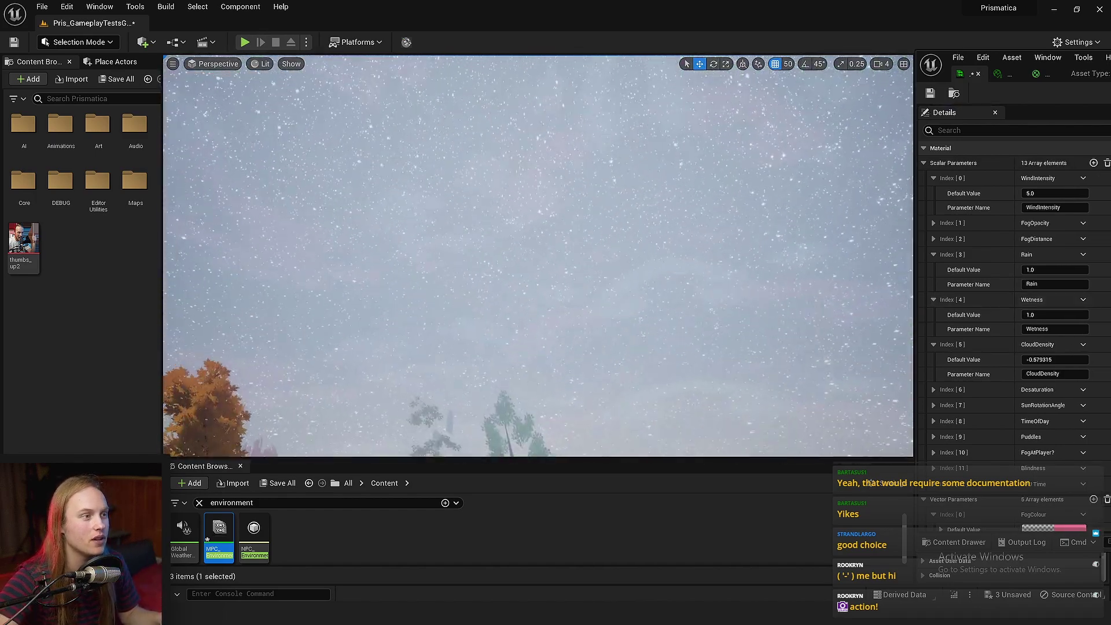
right_click_drag(577, 353, 602, 361)
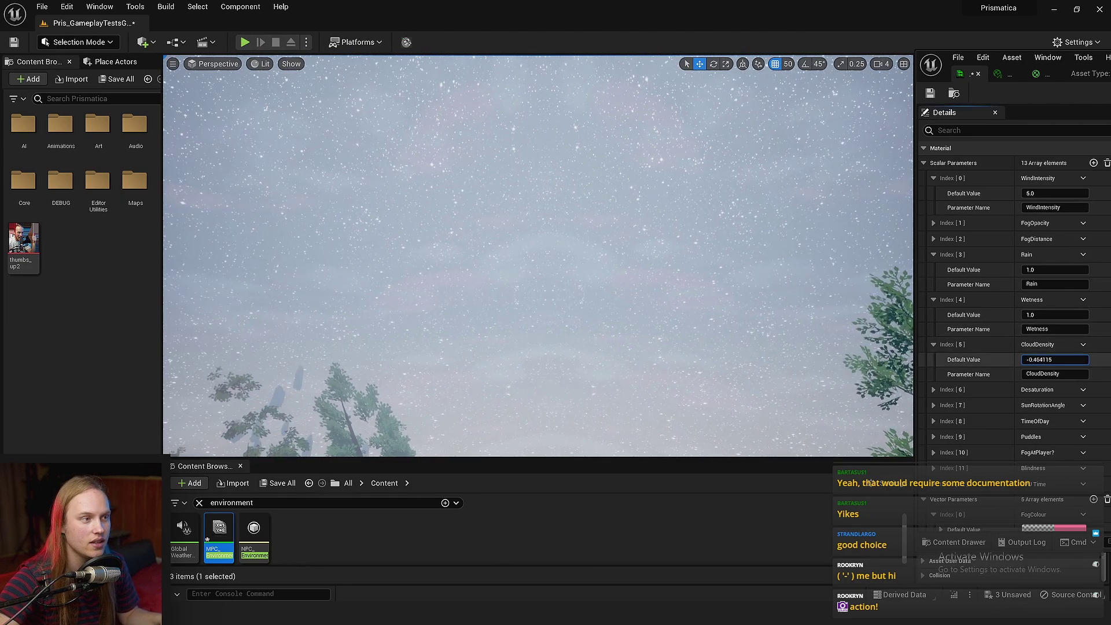
left_click_drag(1054, 359, 1076, 359)
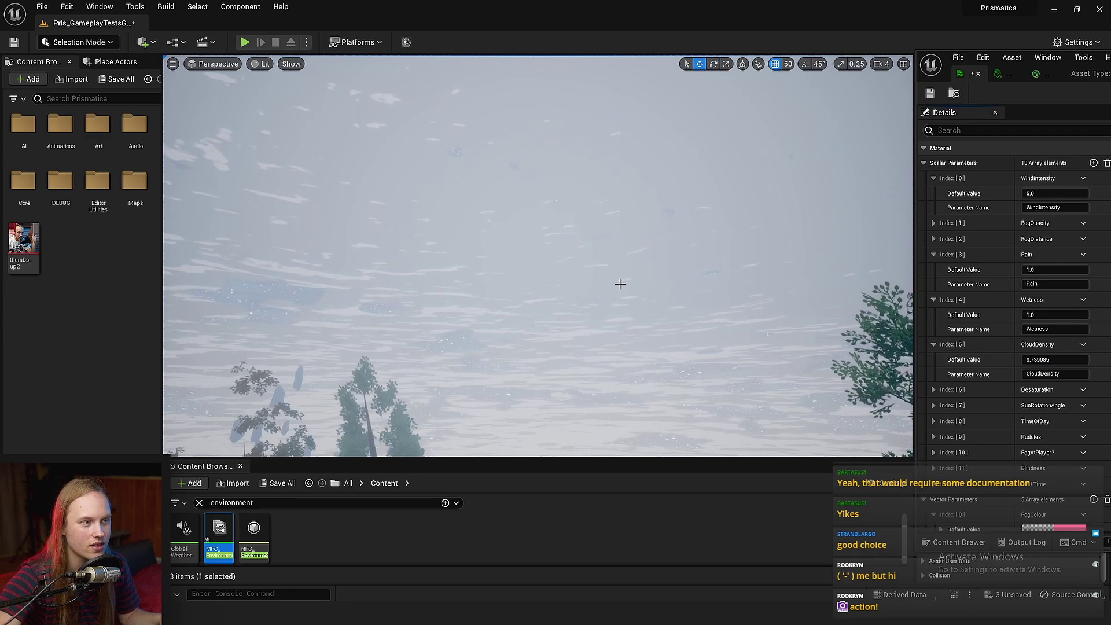
right_click_drag(541, 263, 608, 280)
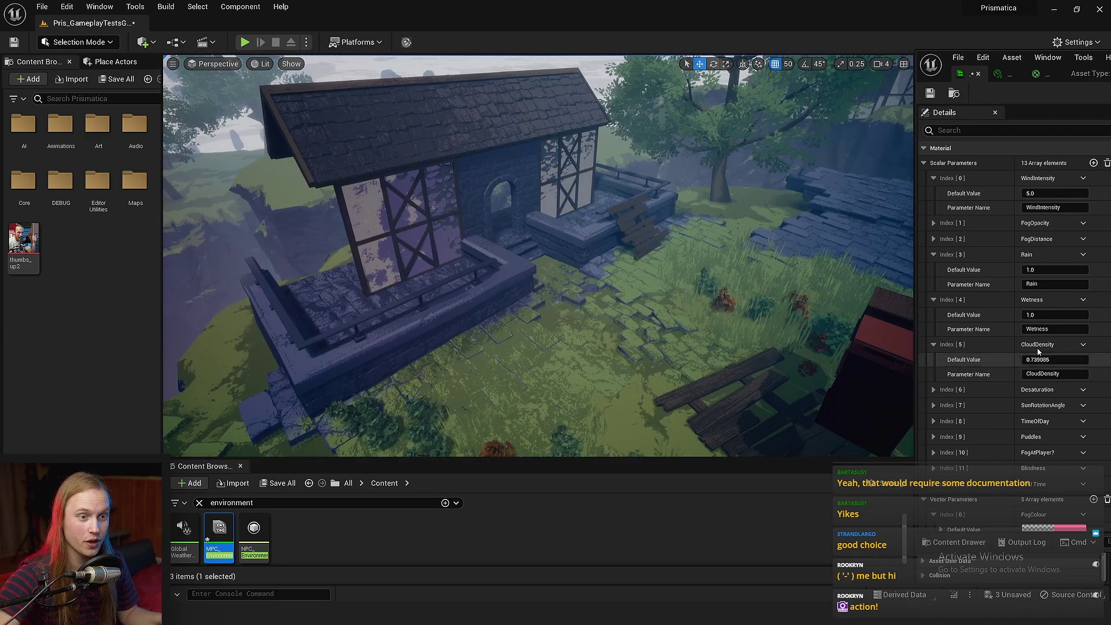
Try CloudDensity at about -0.11 and 1.45 while viewing the house, and set its default value to 0.25
left_click_drag(1049, 359, 1010, 359)
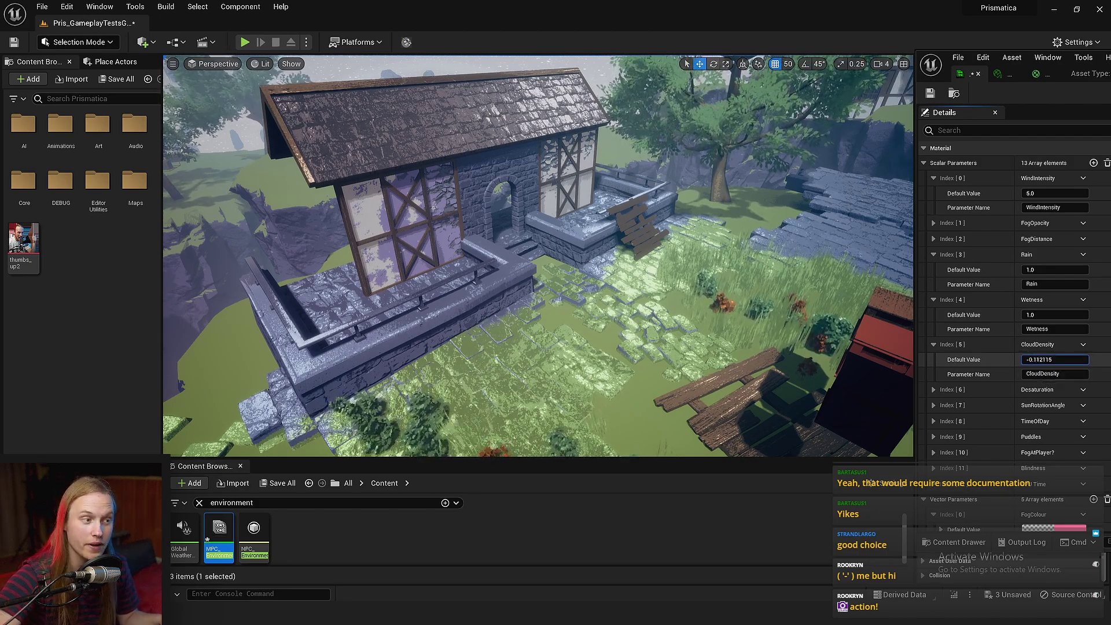
left_click_drag(1042, 359, 1107, 359)
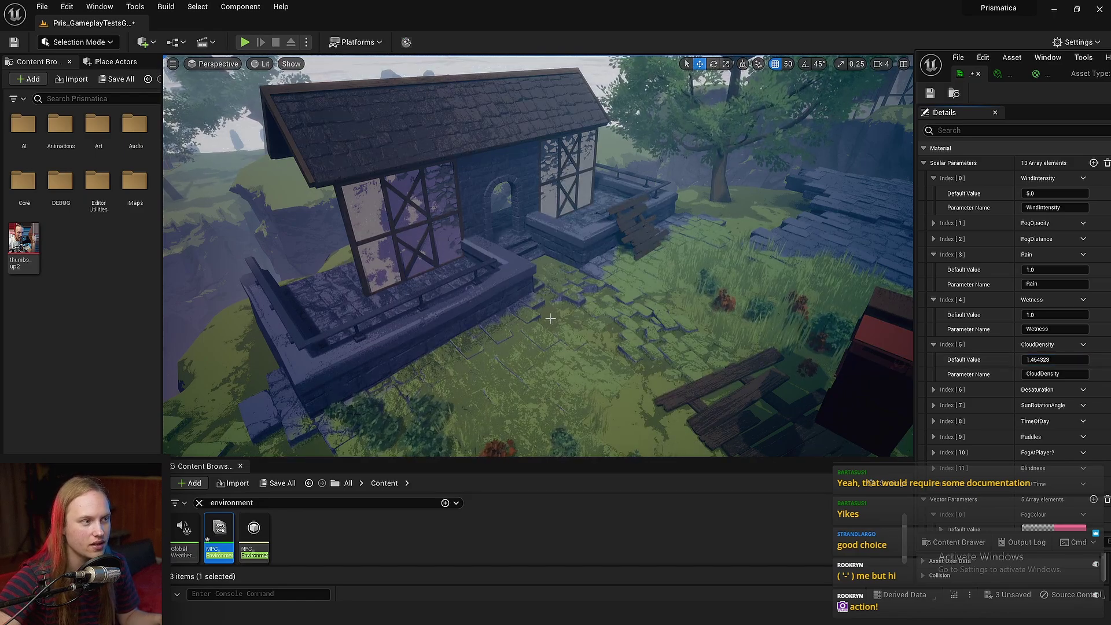
mouse_move(550, 318)
right_mouse_down()
mouse_move(416, 306)
mouse_move(509, 335)
mouse_move(538, 324)
mouse_move(625, 330)
mouse_move(561, 324)
right_mouse_up()
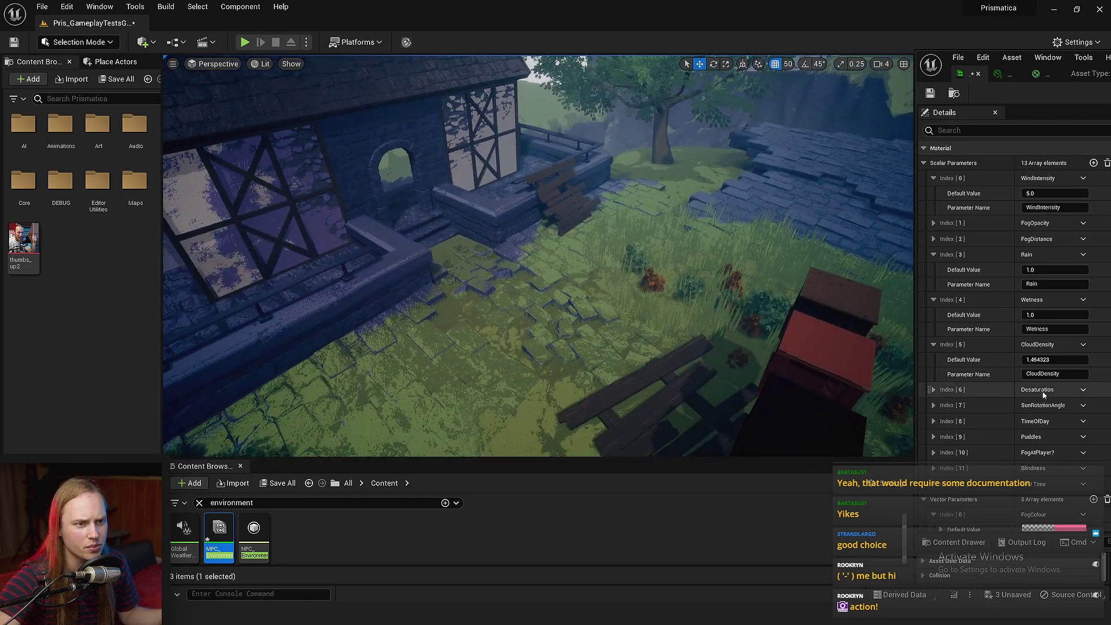
left_click(1037, 360)
type("0.25")
key("Return")
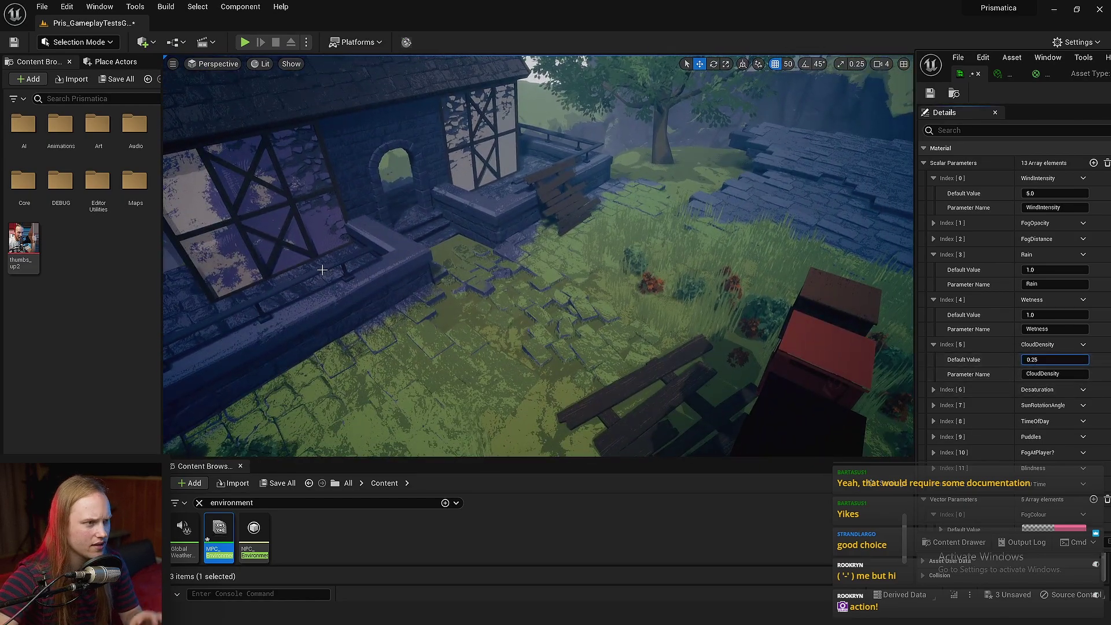
Set the Rain and Wetness default values to 0
right_click_drag(585, 220, 489, 310)
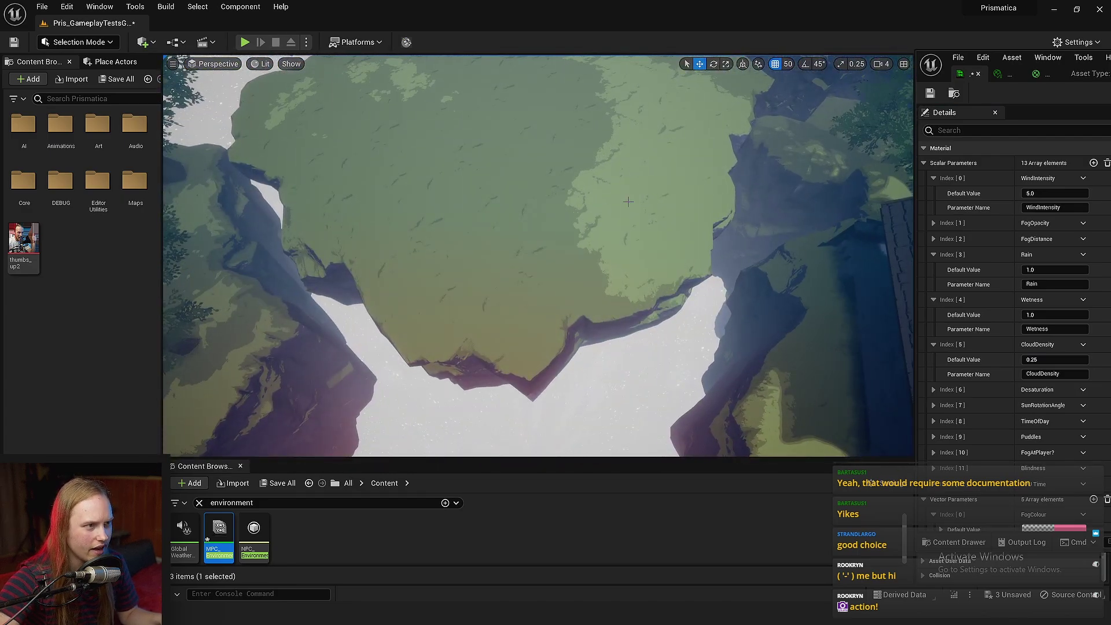
type("0")
key("Return")
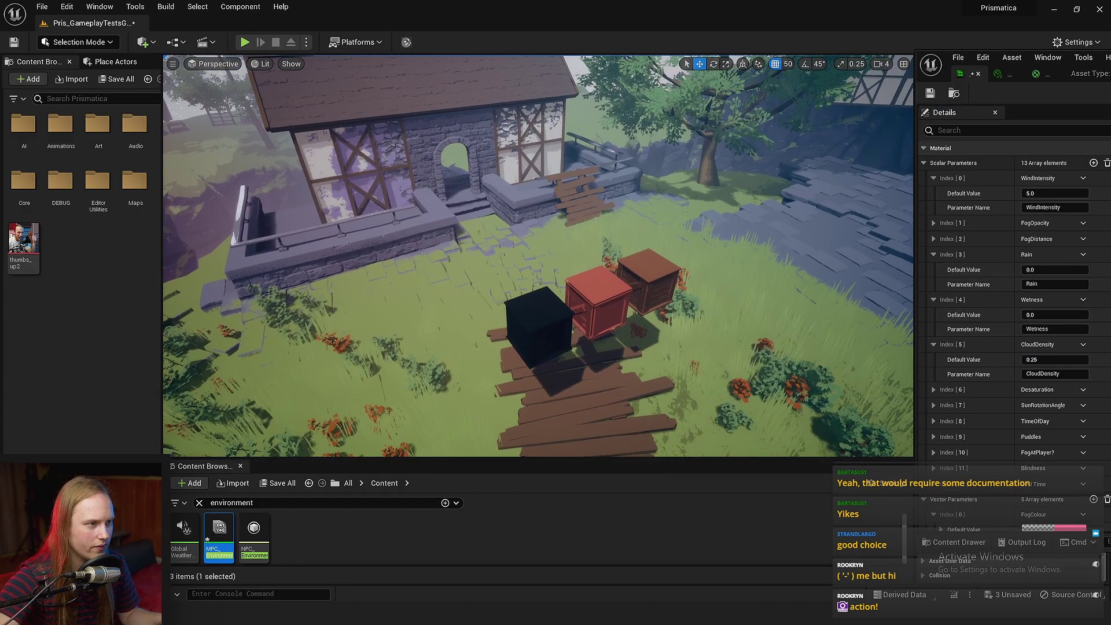
right_click_drag(538, 255, 507, 247)
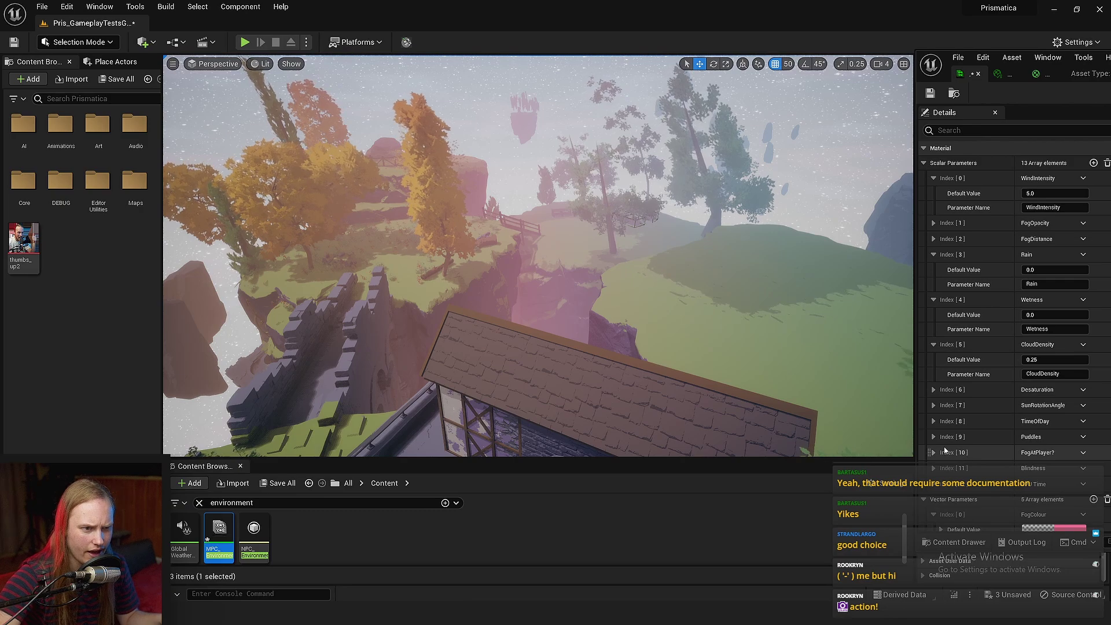
Expand the FogDistance and FogOpacity parameters and set the FogOpacity default value to 1.0
left_click(933, 238)
left_click(933, 224)
left_click_drag(1047, 239, 1079, 238)
key("Return")
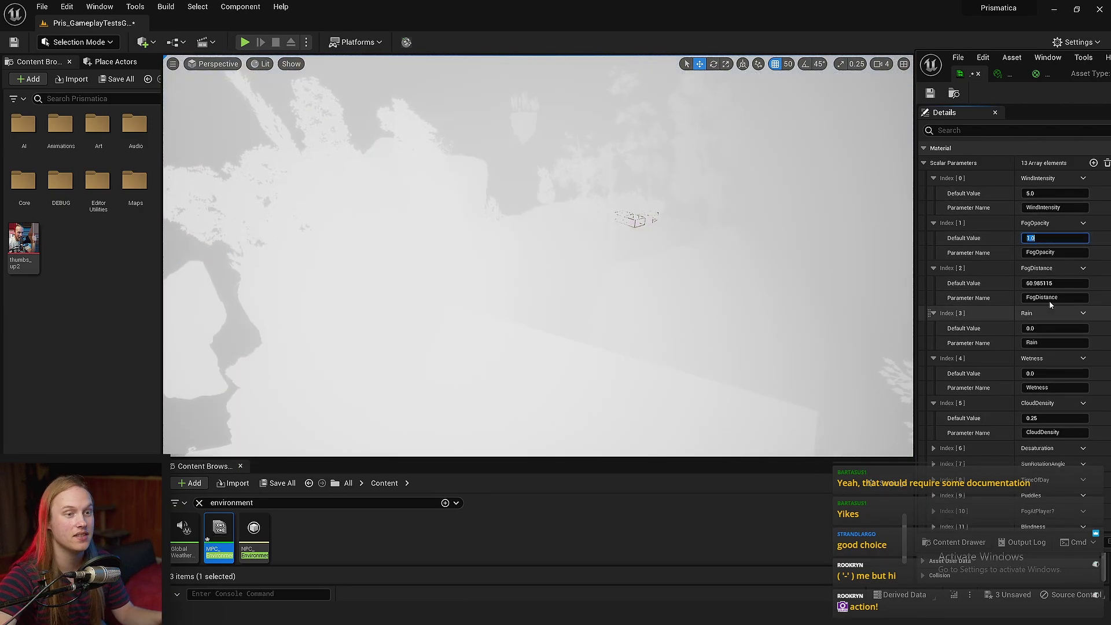
Raise the FogDistance default value to about 10277 and further to about 78898 while viewing the distant landscape
mouse_move(1059, 283)
left_mouse_down()
mouse_move(1050, 283)
mouse_move(1081, 283)
mouse_move(1064, 283)
left_mouse_up()
key("w")
right_click_drag(694, 260, 737, 263)
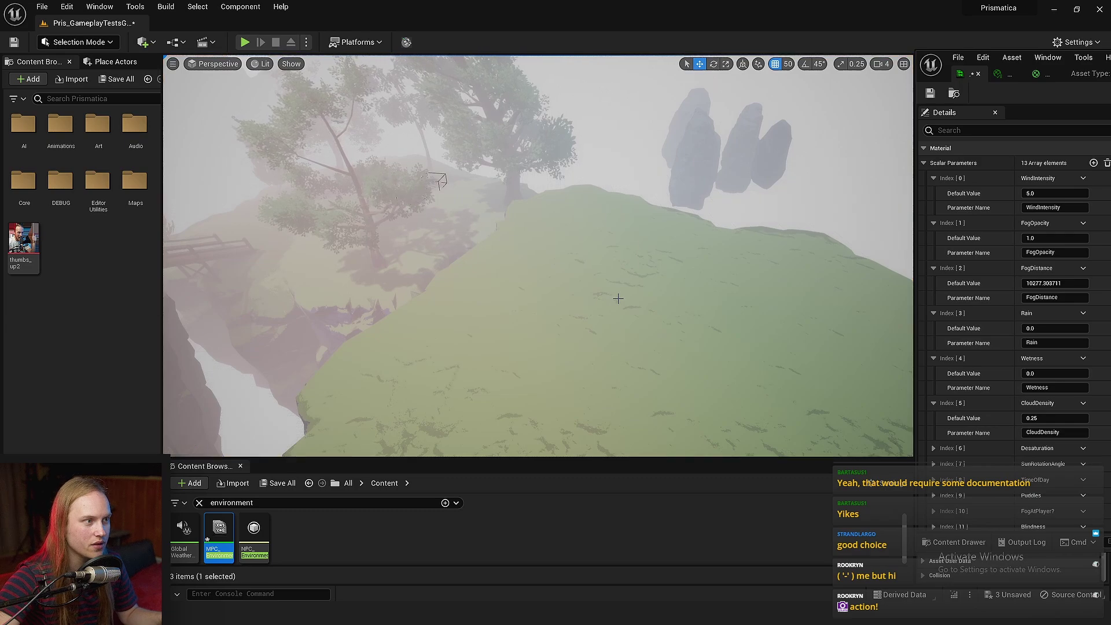
right_click_drag(618, 298, 471, 314)
left_click_drag(1054, 283, 1070, 283)
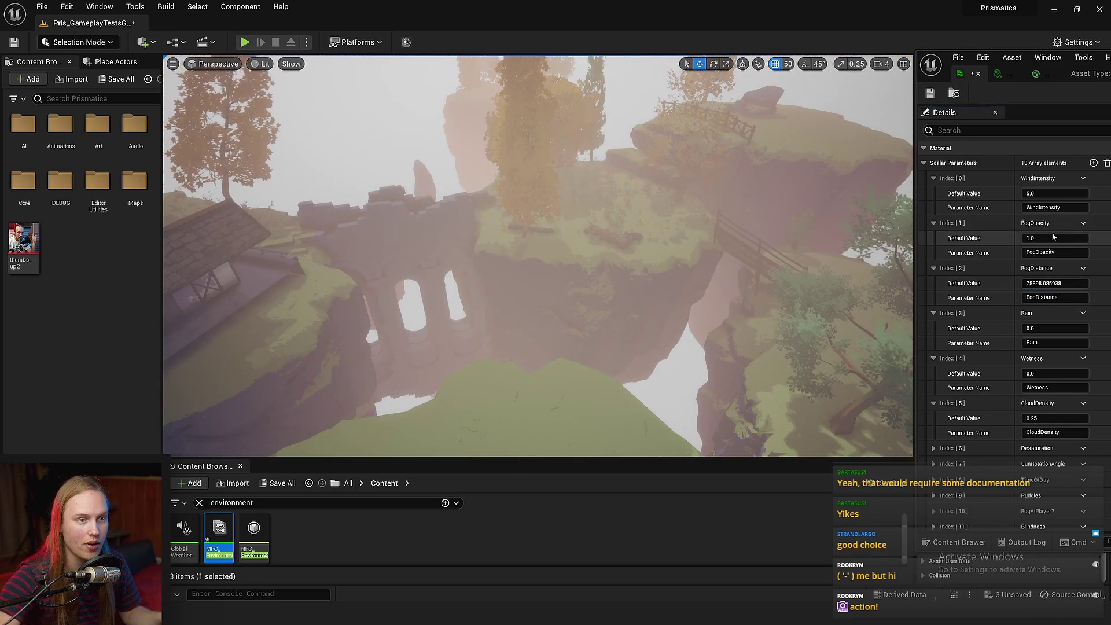
Lower the FogOpacity default value in two stages to 0, reducing FogDistance to about 1260 in between, while viewing the crates
left_click_drag(1043, 239, 1015, 239)
key("w")
right_click_drag(553, 290, 399, 330)
key("s")
right_click_drag(538, 254, 538, 255)
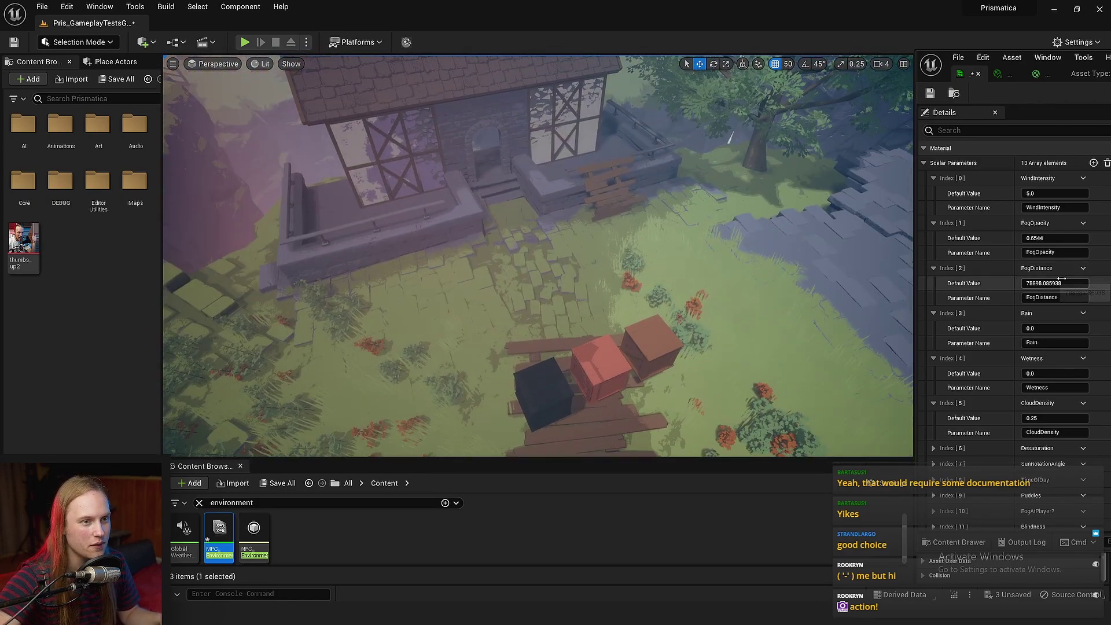
mouse_move(1043, 283)
left_mouse_down()
mouse_move(1087, 283)
mouse_move(1043, 283)
left_mouse_up()
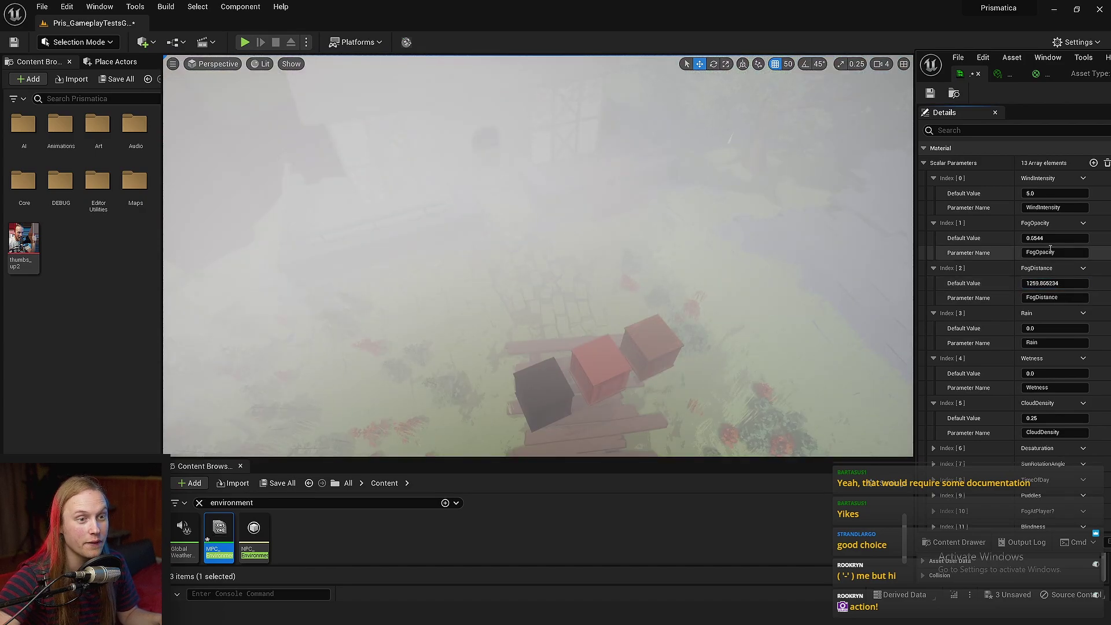
left_click_drag(1040, 238, 1022, 238)
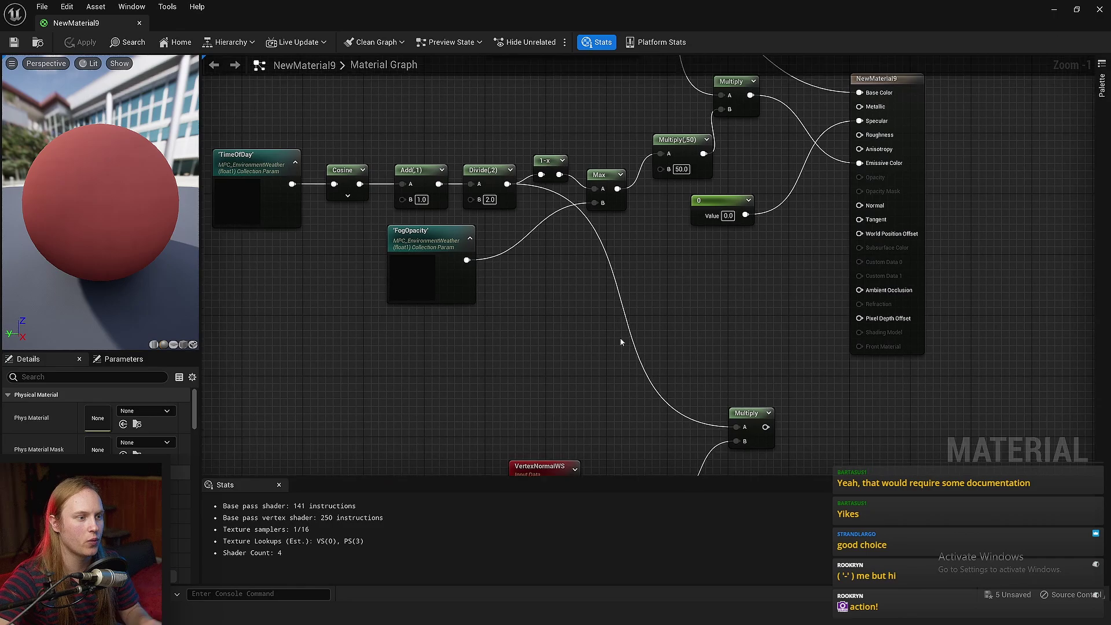
Delete the VertexNormalWS, Multiply(,40) and connected Multiply nodes from the lower part of the NewMaterial9 graph
right_click_drag(619, 342, 620, 301)
left_click(745, 405)
right_click_drag(642, 399, 642, 343)
left_click(546, 380, "shift")
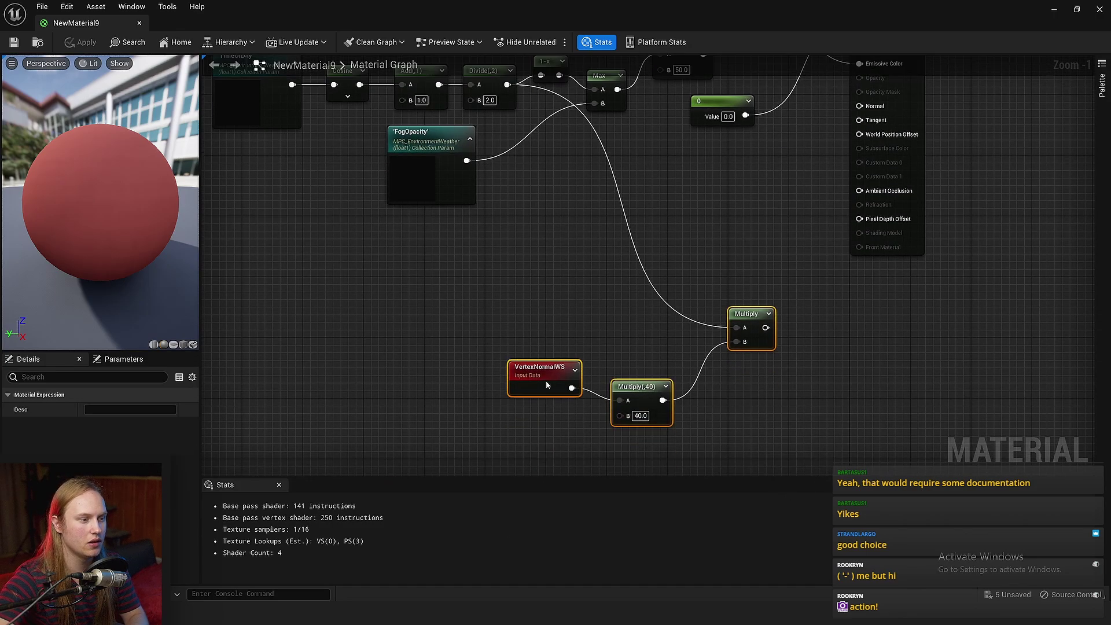
key("Delete")
Review the TimeOfDay node chain and connect the Divide(,2) output directly to the A input of Max, bypassing 1-x
right_click_drag(456, 170, 660, 401)
scroll(661, 401, "up", 1)
right_click_drag(387, 376, 353, 359)
scroll(352, 359, "up", 2, "ctrl")
left_click_drag(358, 171, 654, 254)
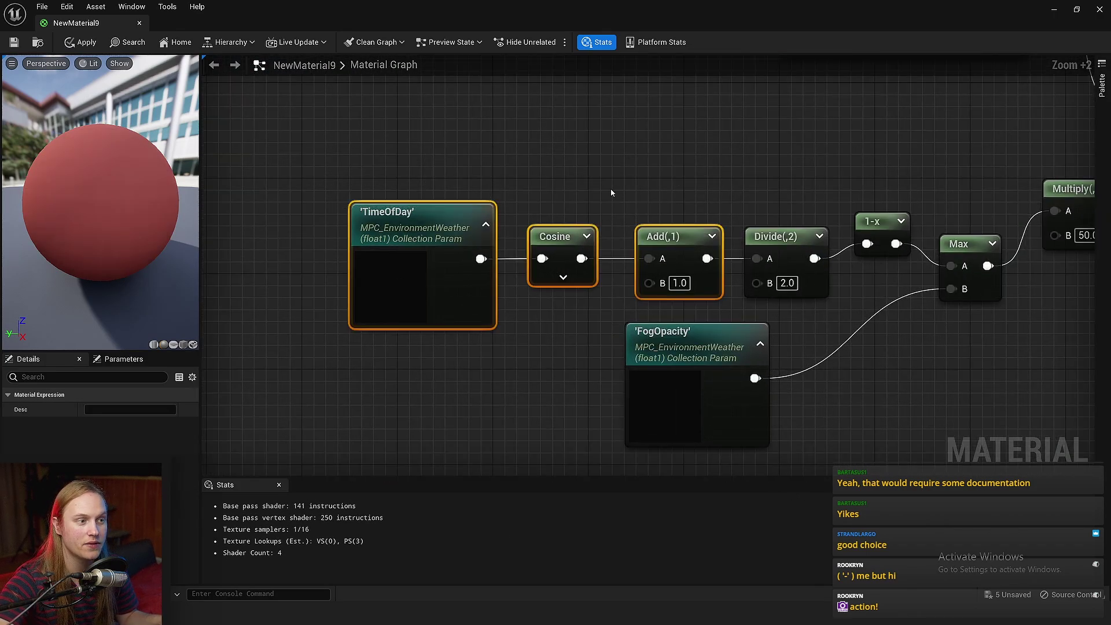
left_click(613, 190)
right_click_drag(437, 225, 386, 202)
scroll(387, 201, "down", 3)
scroll(356, 161, "up", 1)
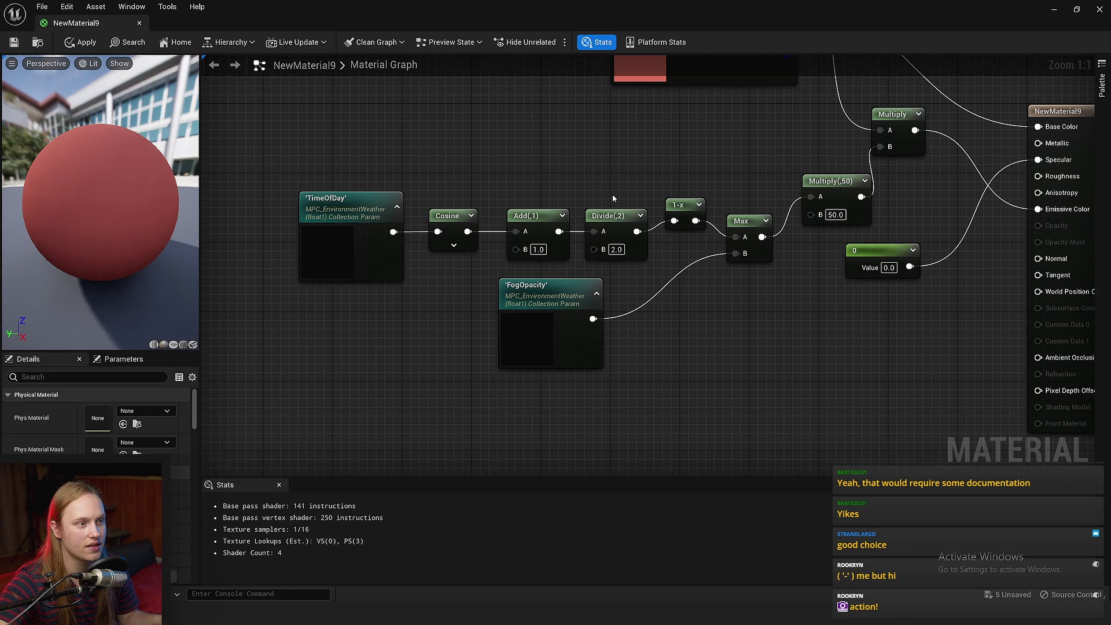
scroll(607, 190, "up", 2)
left_click_drag(651, 252, 787, 261)
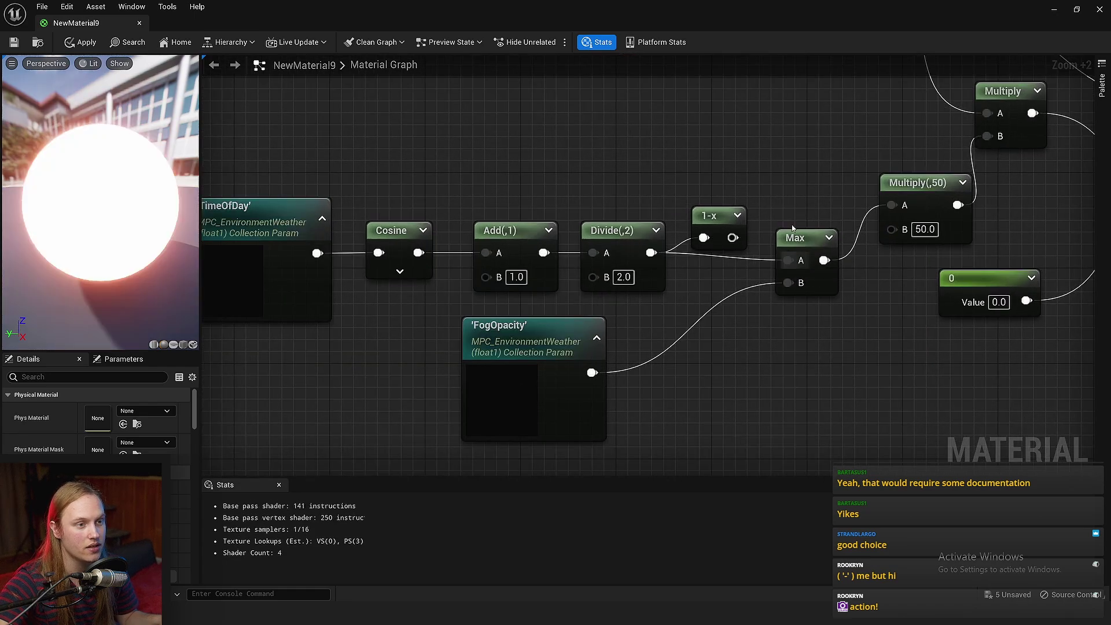
Move the 1-x and FogOpacity nodes clear of the wires, and save the material before returning to the level
right_click_drag(791, 220, 666, 291)
left_click_drag(606, 282, 676, 214)
right_click_drag(644, 375, 749, 249)
left_click_drag(520, 301, 603, 379)
left_click(763, 347)
right_click_drag(765, 347, 686, 372)
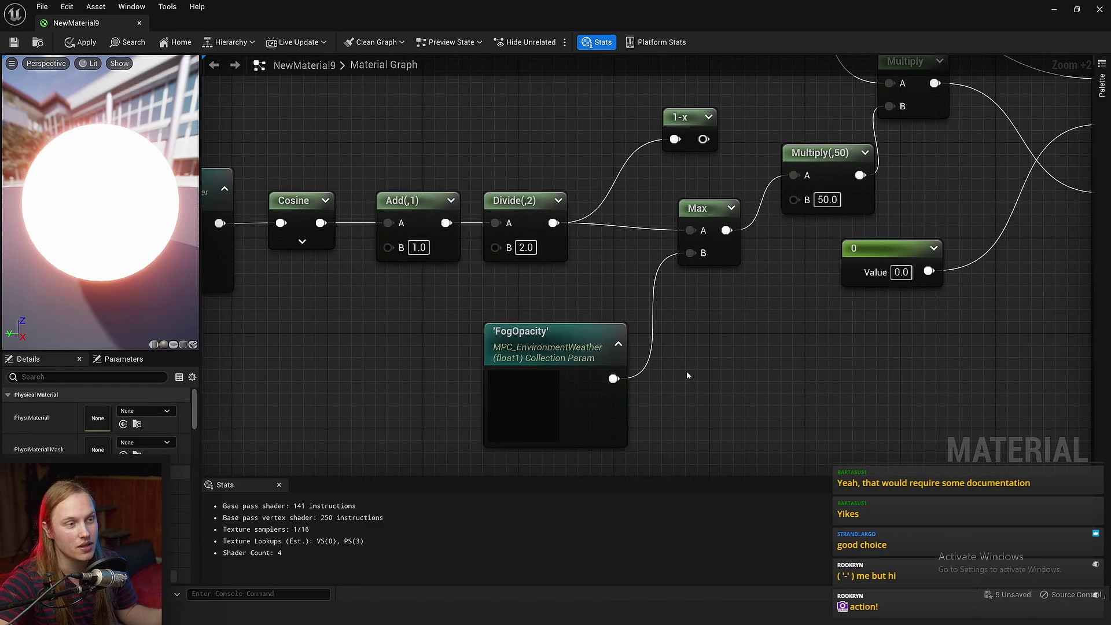
scroll(686, 374, "down", 3)
left_click(13, 43)
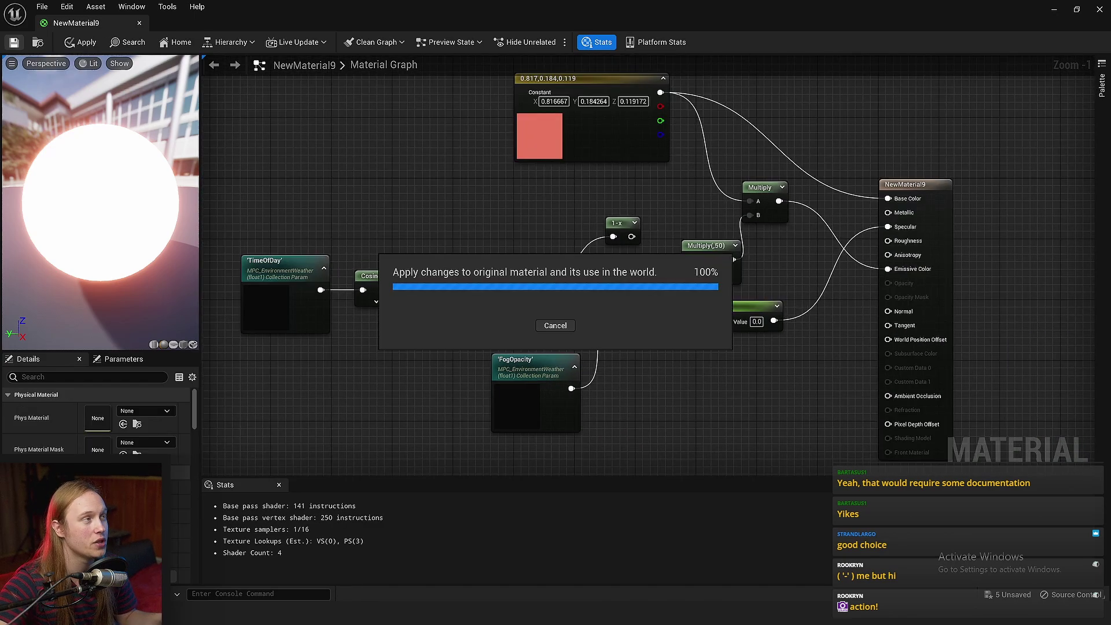
left_click(1053, 11)
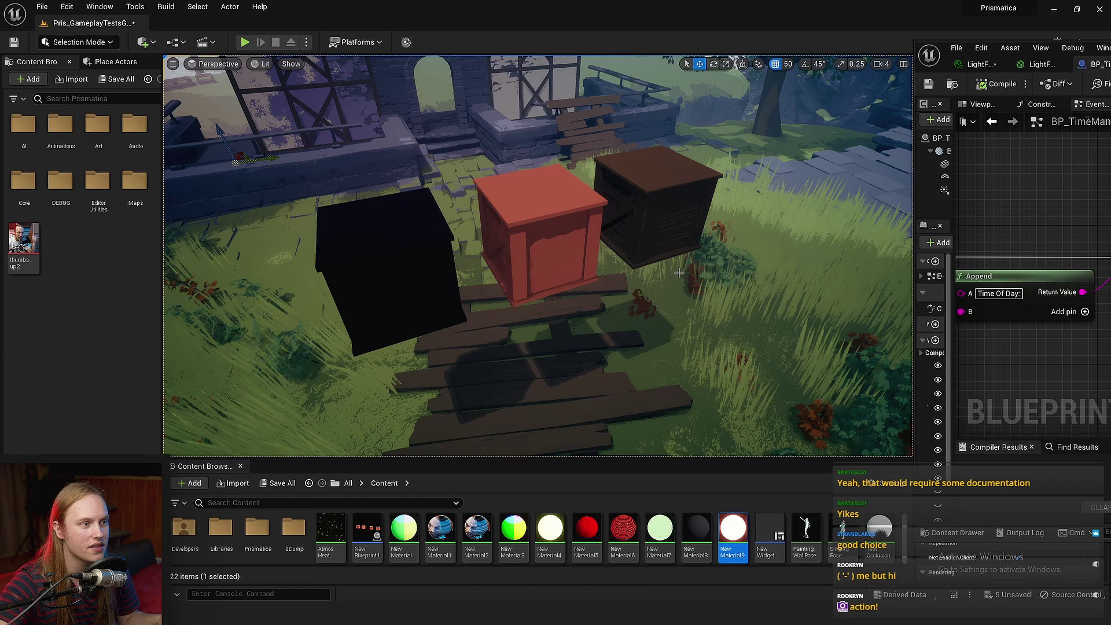
Bring up the MPC_EnvironmentWeather collection beside the crates and set its FogOpacity default value to 1
mouse_move(569, 288)
right_mouse_down()
mouse_move(560, 272)
mouse_move(569, 288)
right_mouse_up()
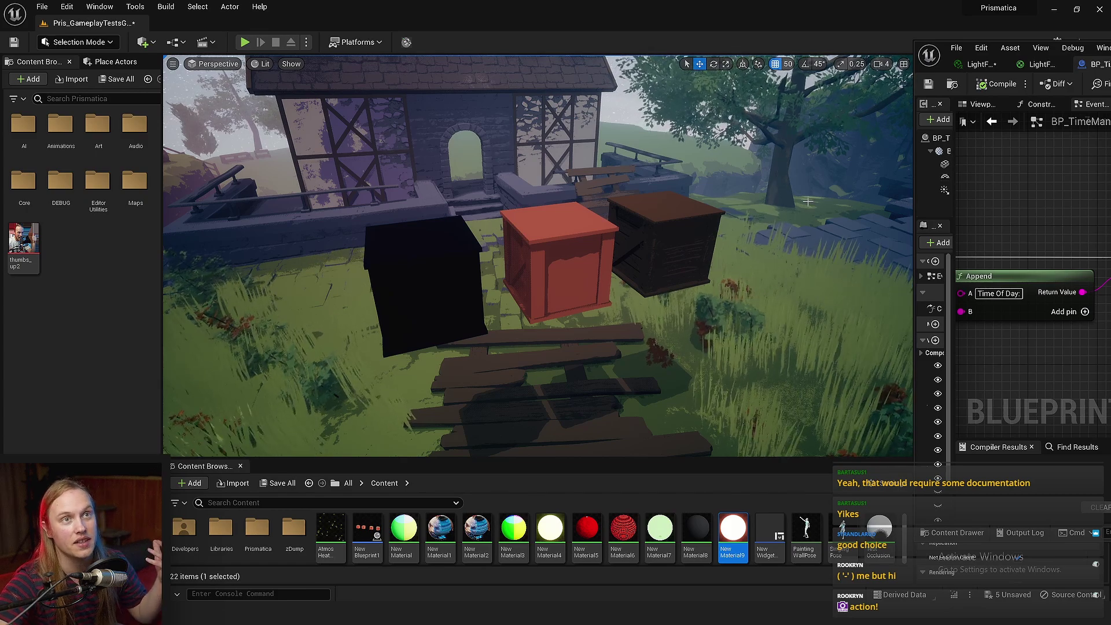
left_click(1035, 66)
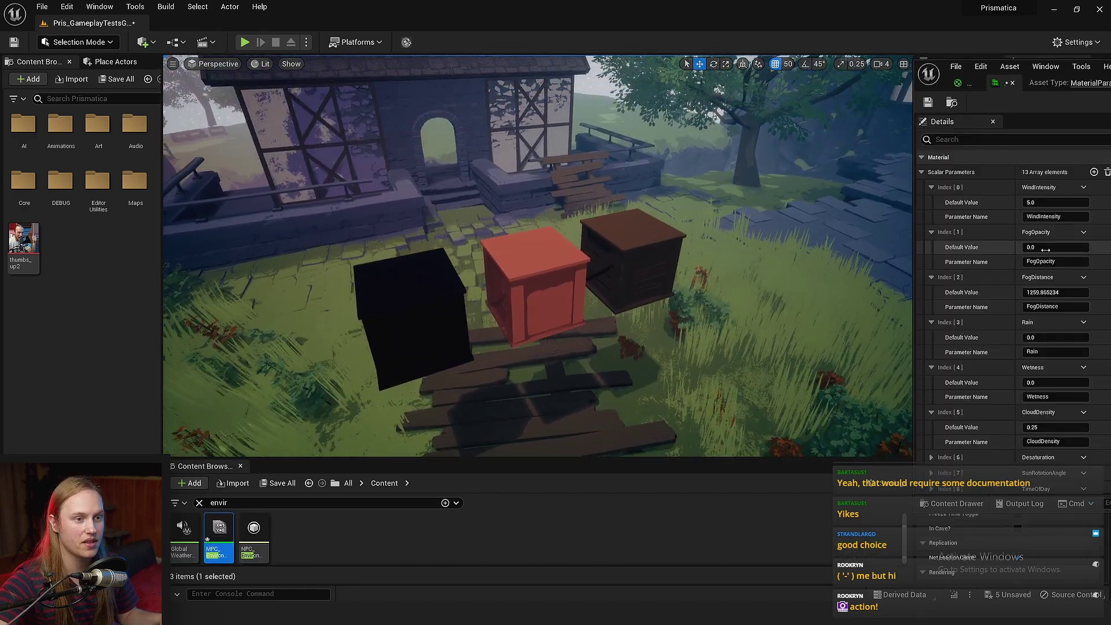
left_click_drag(1048, 246, 1070, 246)
left_click(1047, 246)
type("1")
key("Return")
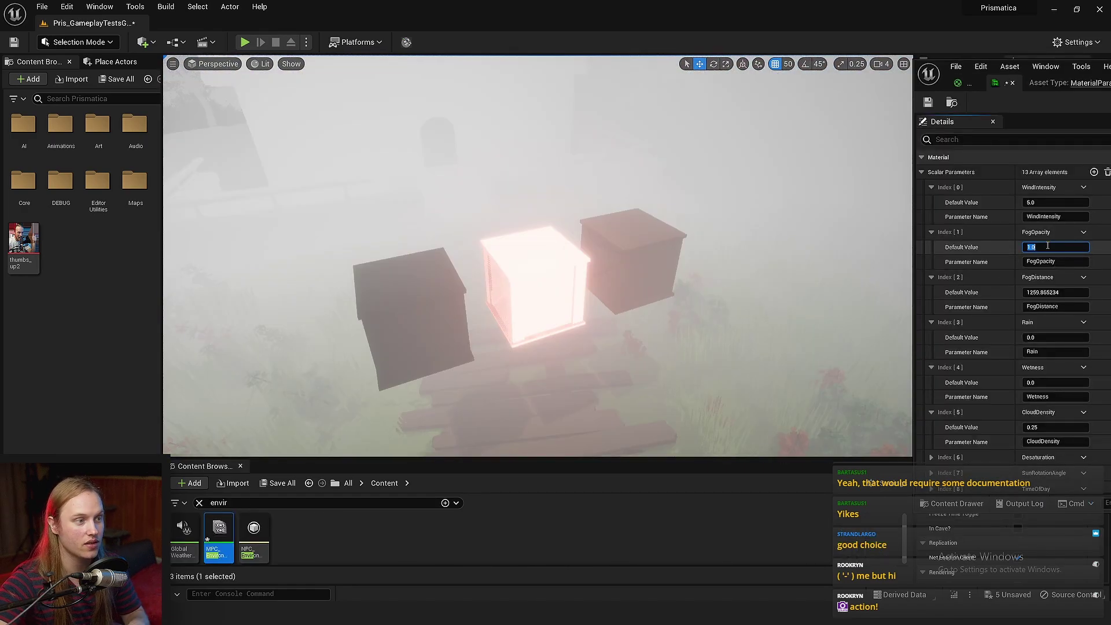
View the crates in the fog up close and set the FogOpacity default value to 0
key("s")
right_click_drag(536, 344, 537, 344)
key("w")
type("0")
key("Return")
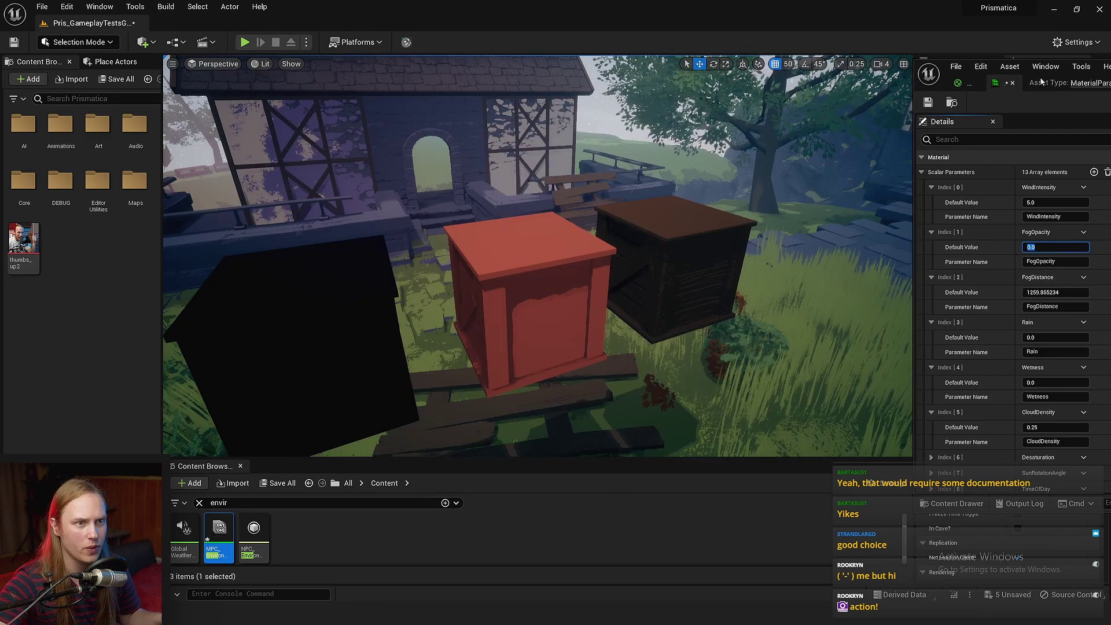
Lower the collection window and vary BP_TimeManager's Initial Time Of Day through about 0.13 and 0.82, ending at about 0.74
left_click_drag(936, 58, 936, 397)
left_click(1045, 327)
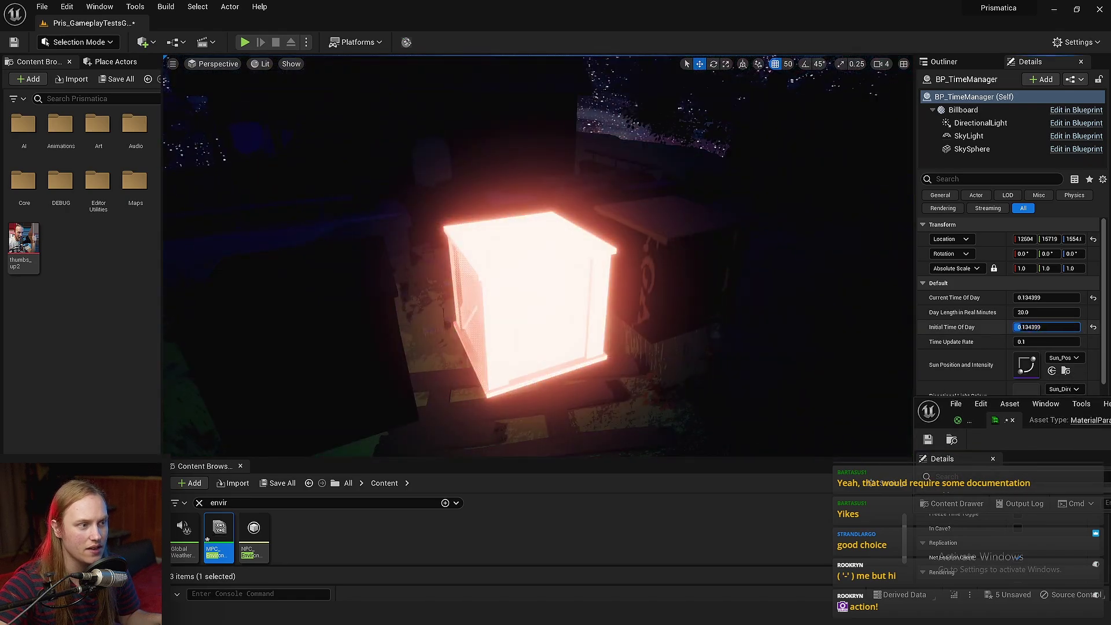
left_click_drag(1022, 327, 1067, 327)
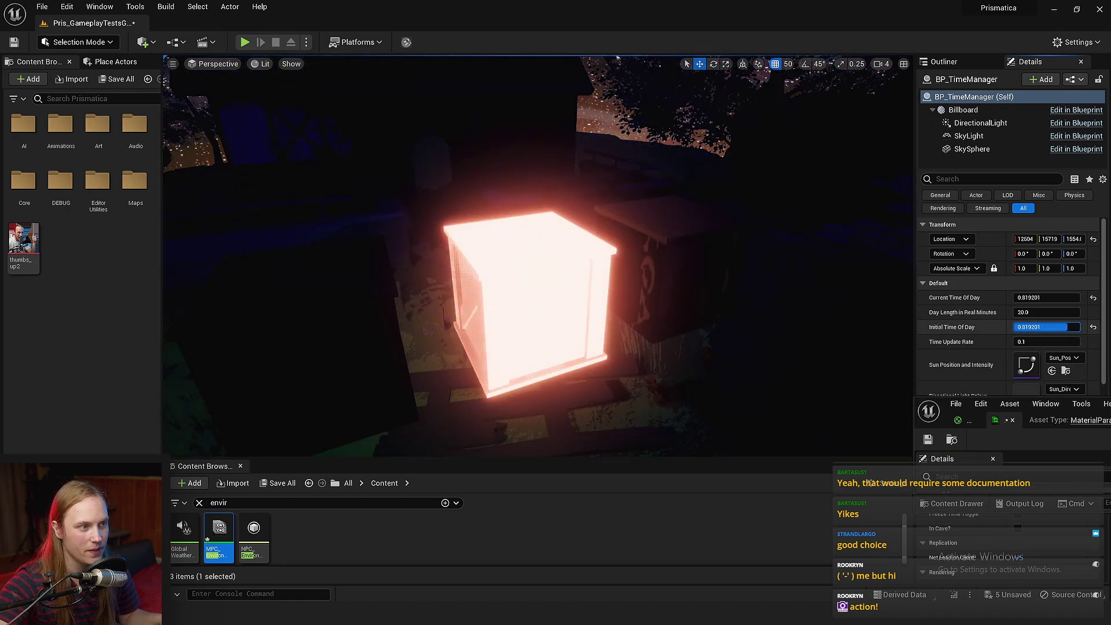
mouse_move(569, 346)
right_mouse_down()
mouse_move(555, 345)
mouse_move(578, 346)
right_mouse_up()
left_click_drag(1065, 327, 1062, 327)
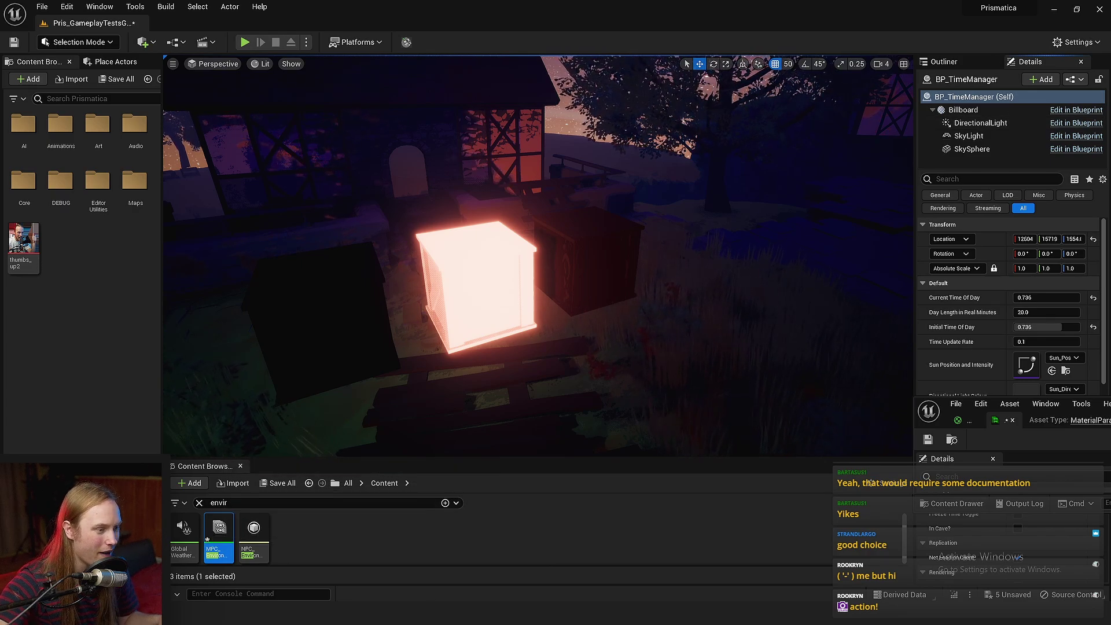
Reopen the NewMaterial9 graph and move the TimeOfDay chain and FogOpacity node away from Max to make room
left_click(526, 561)
scroll(584, 273, "down", 3)
left_click_drag(697, 188, 438, 327)
left_click_drag(663, 328, 461, 367)
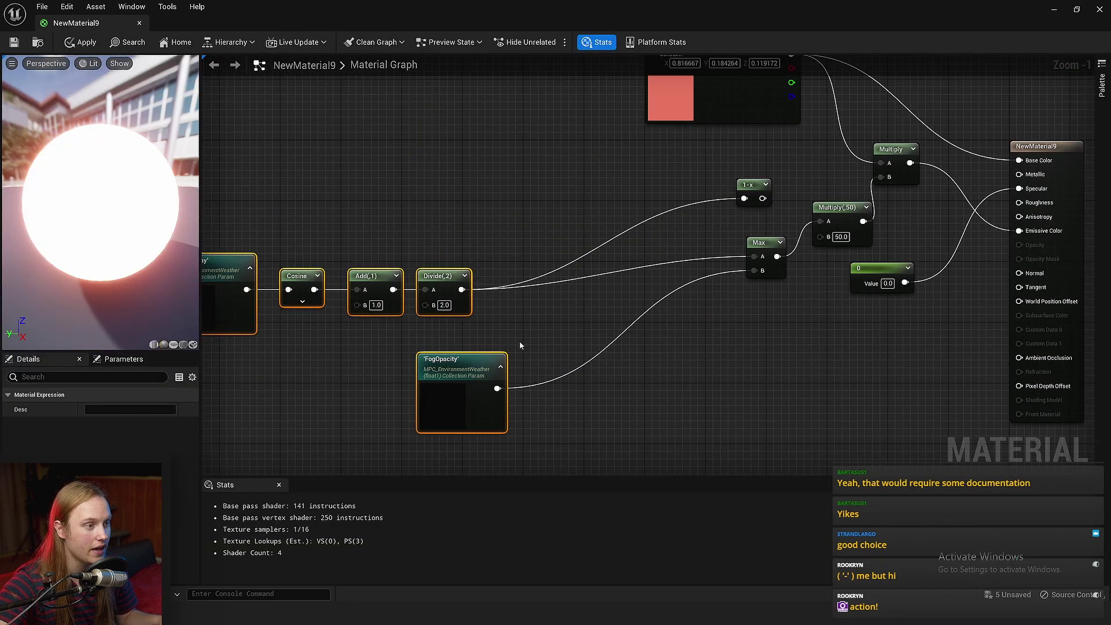
left_click(521, 345)
Add a CheapContrast node beside the Divide node and feed its Contrast input from a new constant of 100
right_click_drag(553, 332, 601, 335)
scroll(587, 328, "up", 2)
right_click(592, 325)
type("contrast")
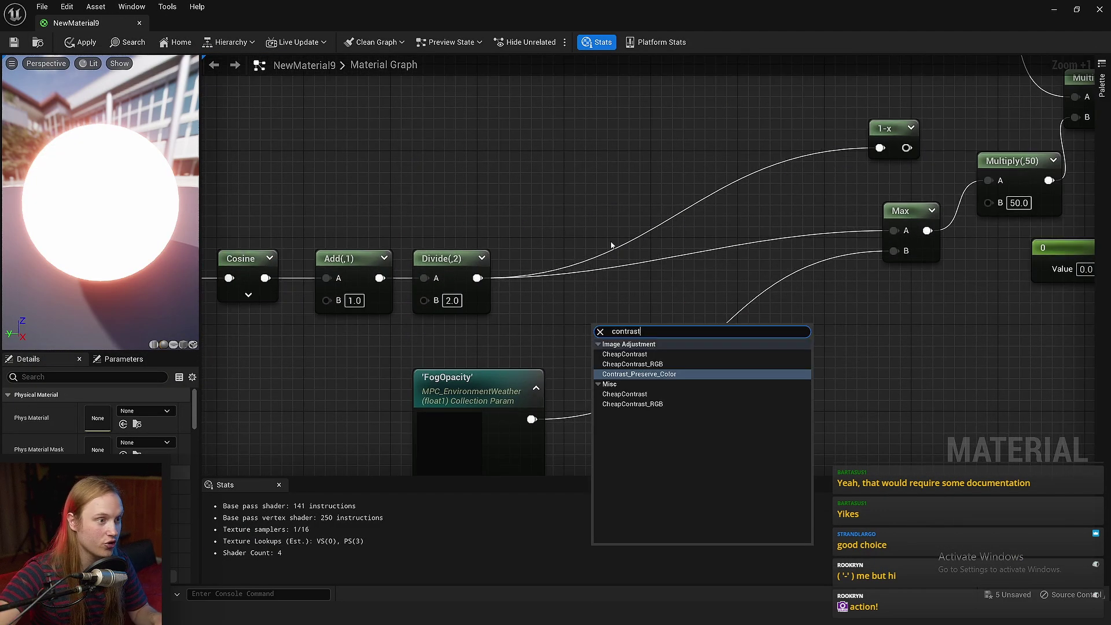
left_click(645, 355)
left_click_drag(639, 331, 635, 269)
key("1")
left_click(531, 303)
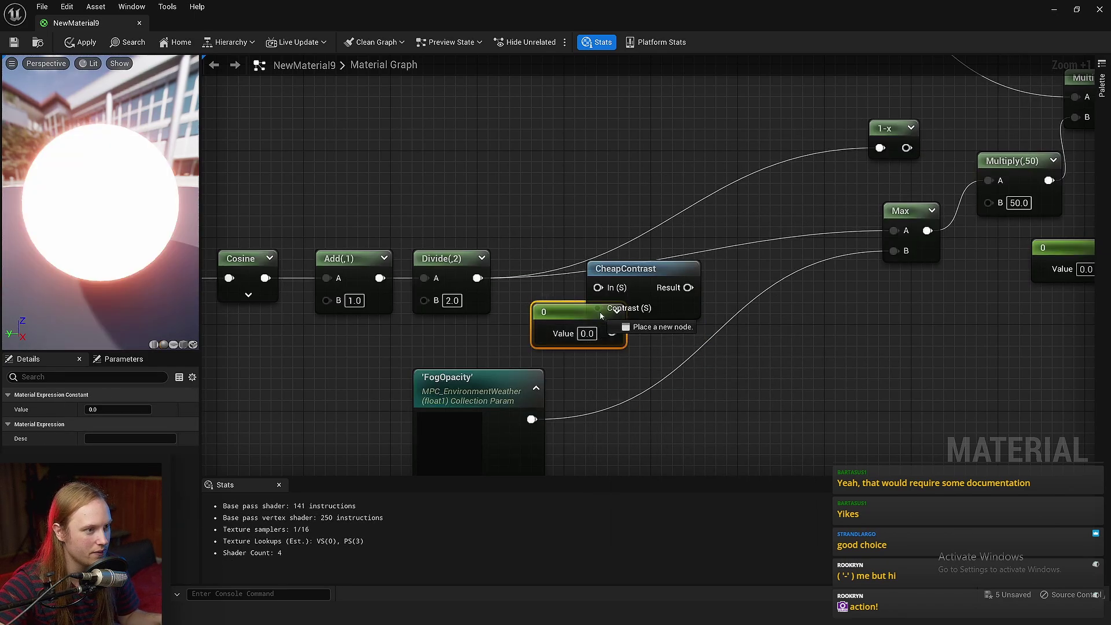
mouse_move(599, 315)
left_mouse_down()
mouse_move(567, 344)
mouse_move(594, 316)
left_mouse_up()
left_click_drag(594, 316, 598, 308)
Rearrange the graph with Max close to Divide and FogOpacity, and CheapContrast between Max and Multiply(,50)
left_click_drag(477, 278, 778, 416)
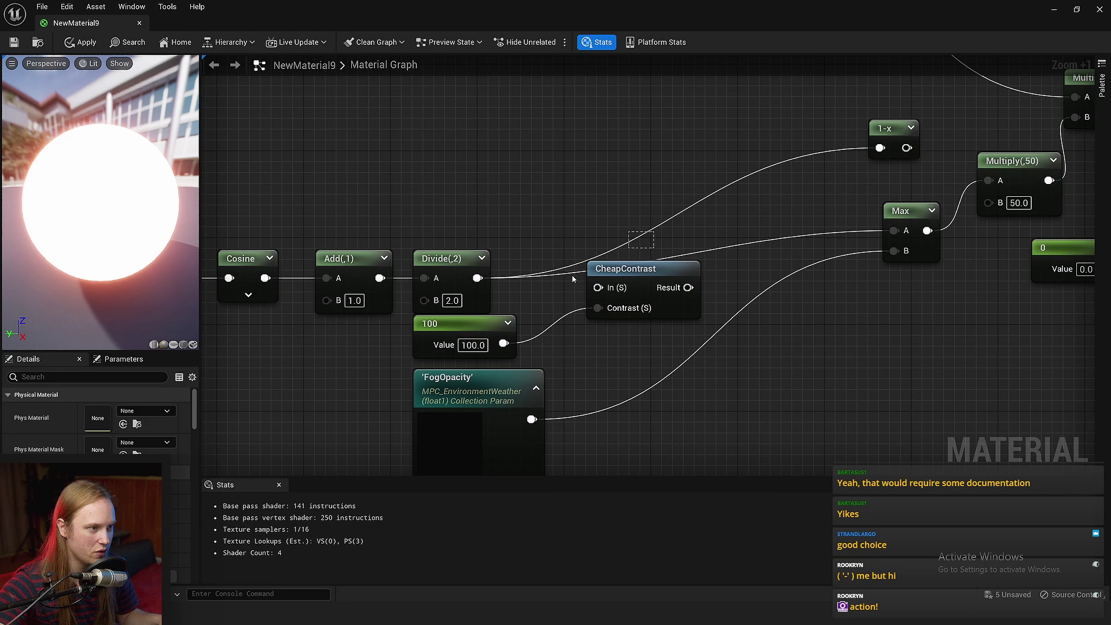
left_click(830, 315)
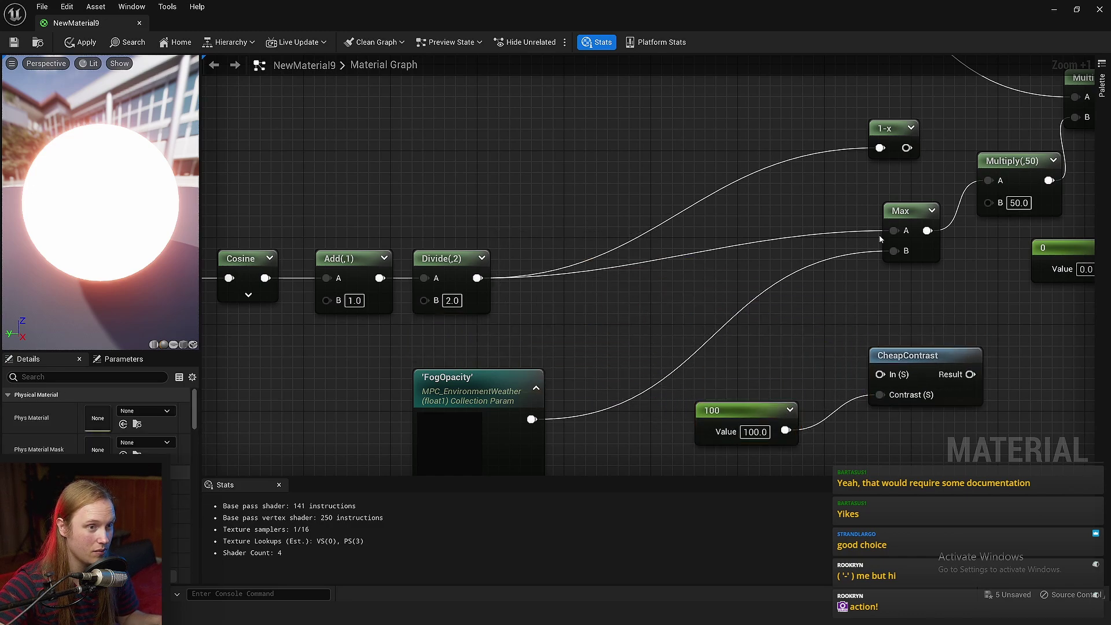
left_click_drag(888, 213, 591, 284)
left_click(681, 331)
right_click_drag(775, 344, 747, 313)
left_click_drag(853, 328, 777, 240)
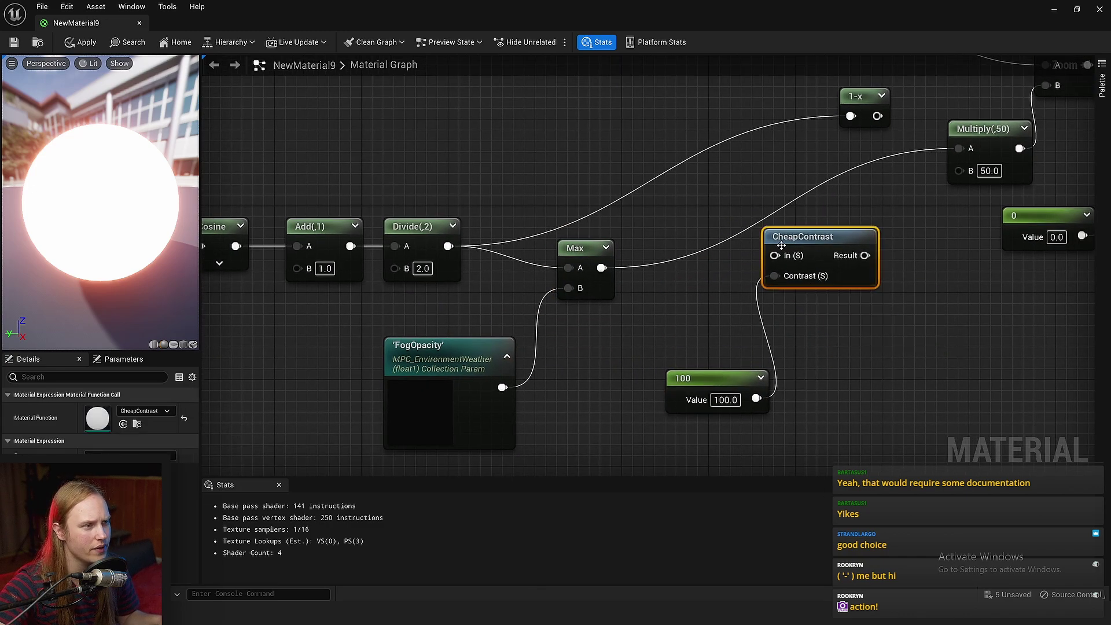
Route Max's output through CheapContrast into Multiply(,50), and vary BP_TimeManager's Initial Time Of Day in the level
left_click(720, 272)
left_click_drag(599, 268, 864, 255, "ctrl")
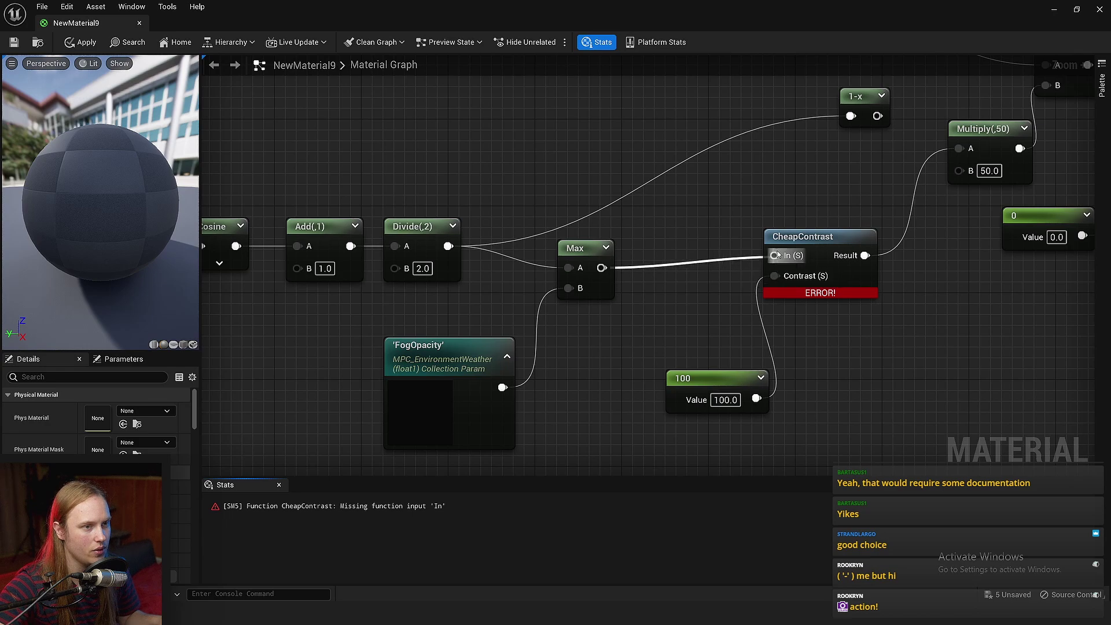
left_click_drag(776, 255, 774, 255)
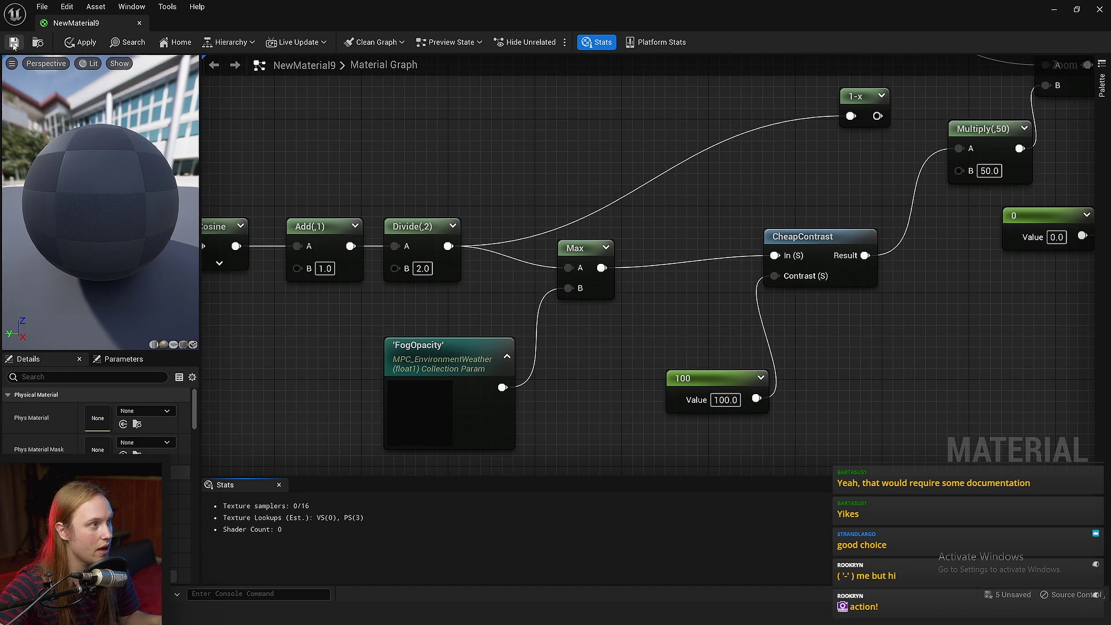
left_click(1053, 9)
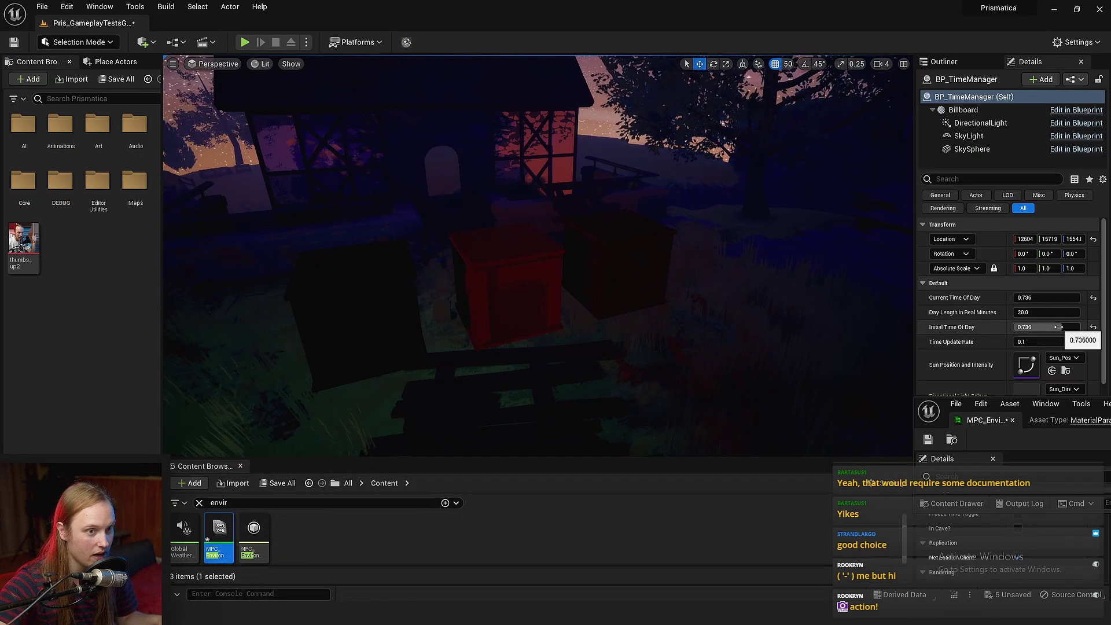
mouse_move(1061, 327)
left_mouse_down()
mouse_move(1027, 327)
mouse_move(1061, 327)
left_mouse_up()
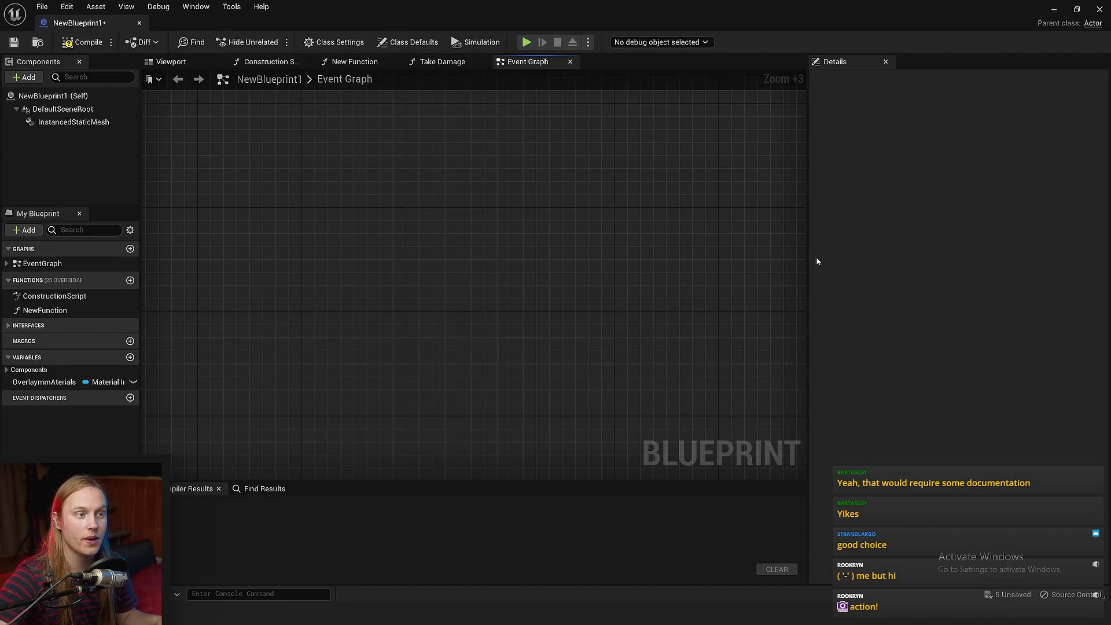
In NewBlueprint1's Event Graph, add a Set Scalar Parameter Value node that uses the MPC_EnvironmentWeather collection
left_click_drag(808, 255, 830, 257)
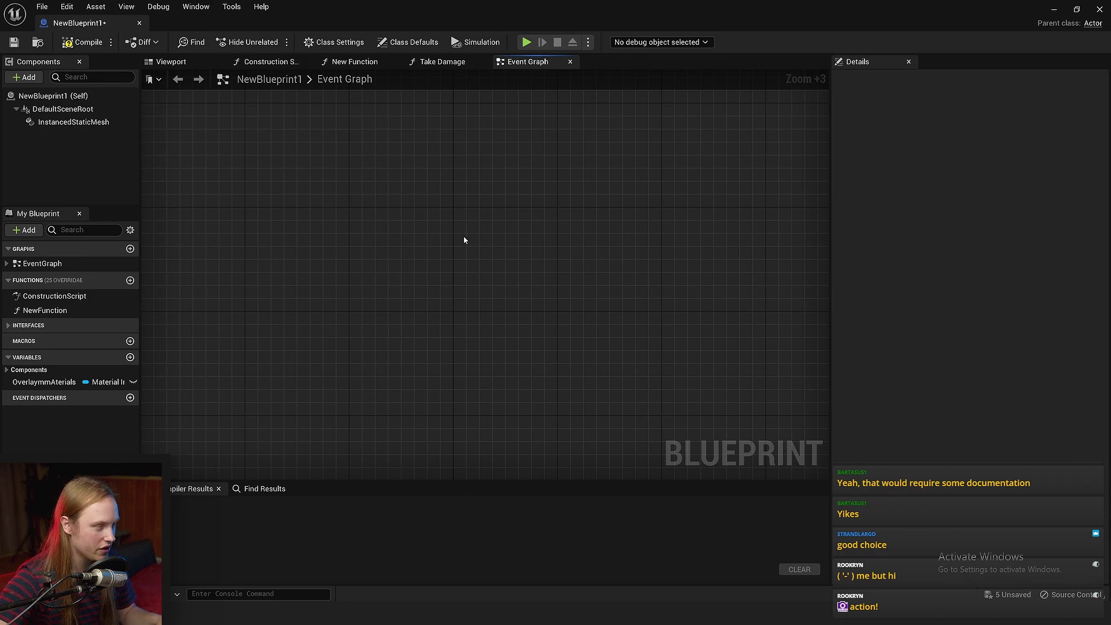
right_click(488, 233)
type("s")
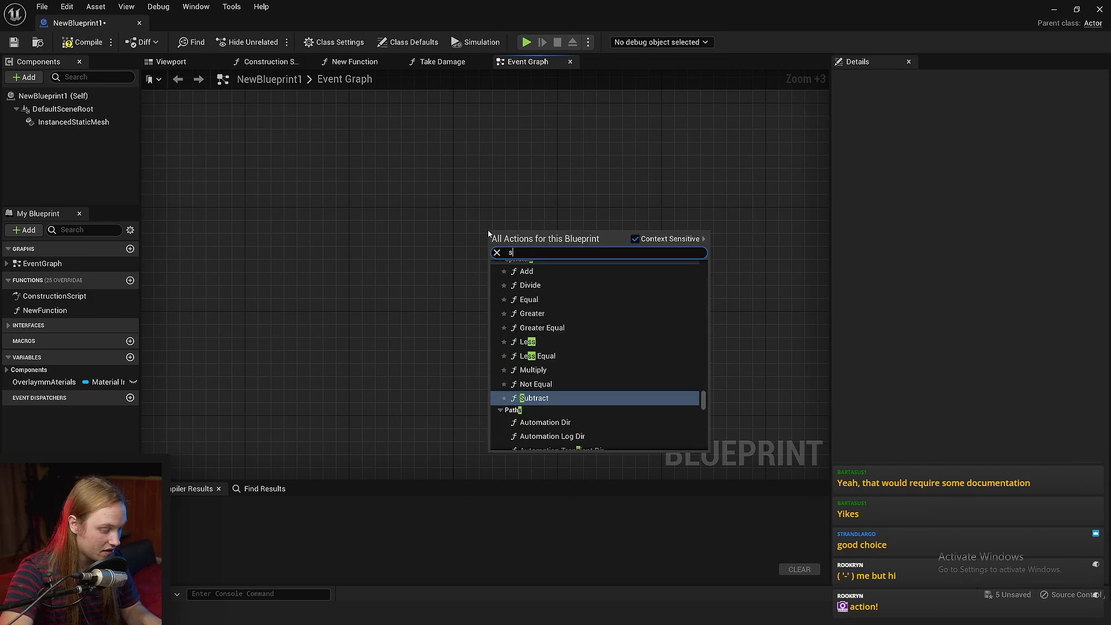
type("et scalar p")
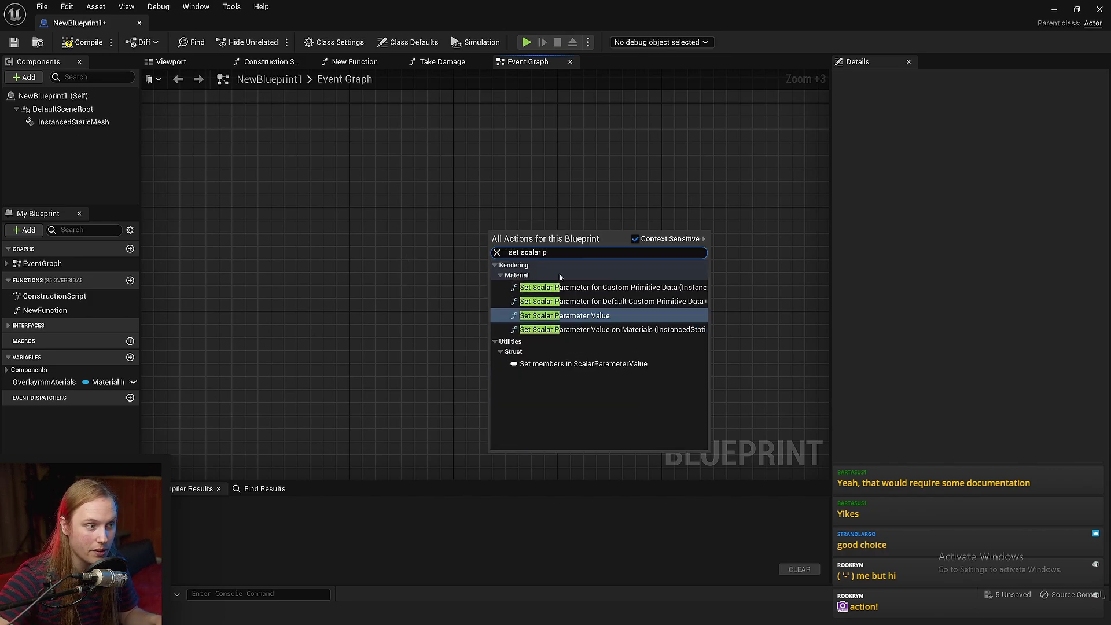
key("Return")
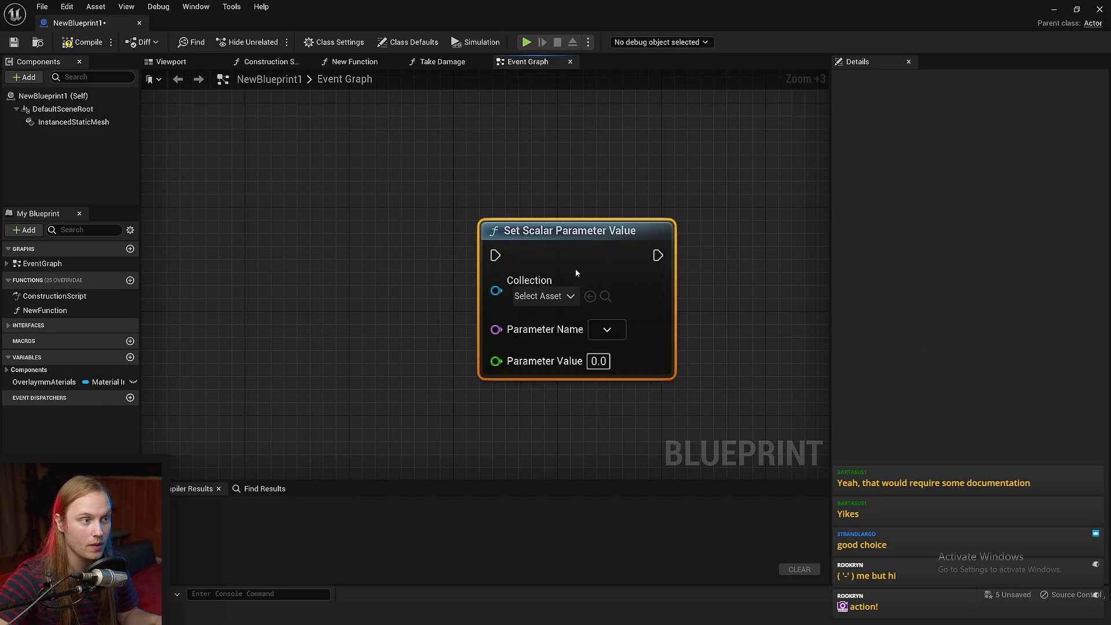
left_click(538, 296)
left_click(566, 353)
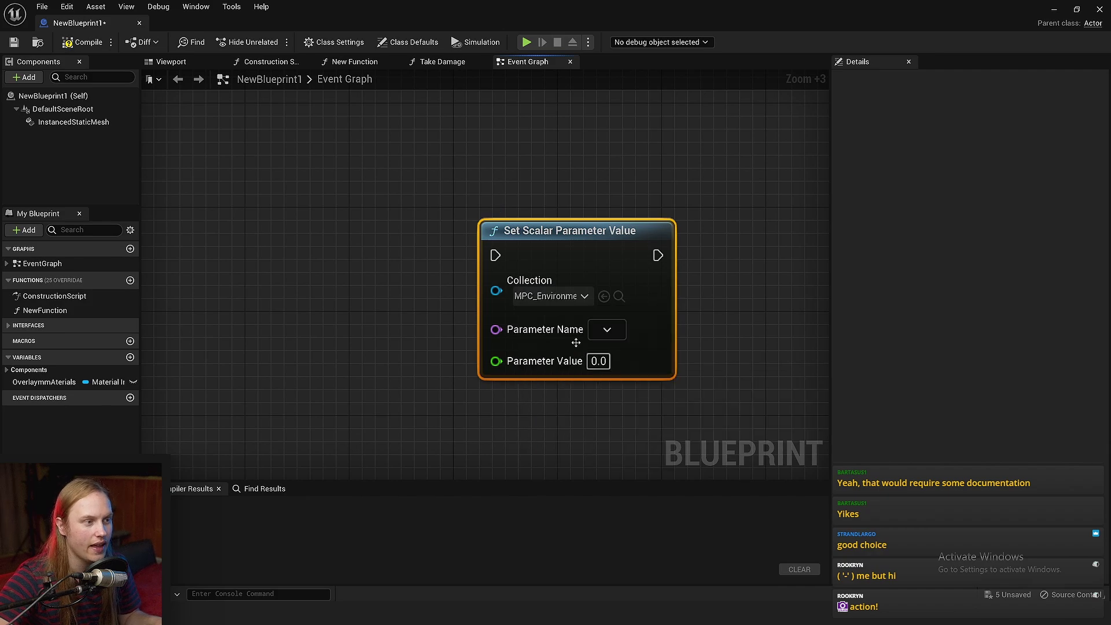
left_click_drag(544, 250, 504, 225)
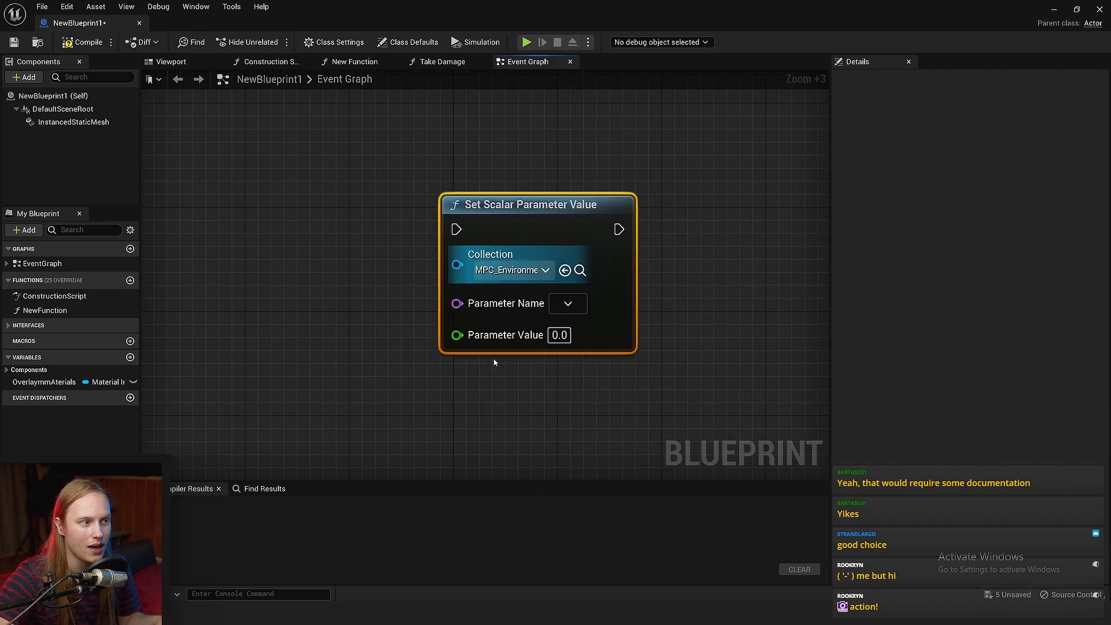
Set the Set Scalar Parameter Value node's parameter name to Rain and its parameter value to 1
left_click(561, 305)
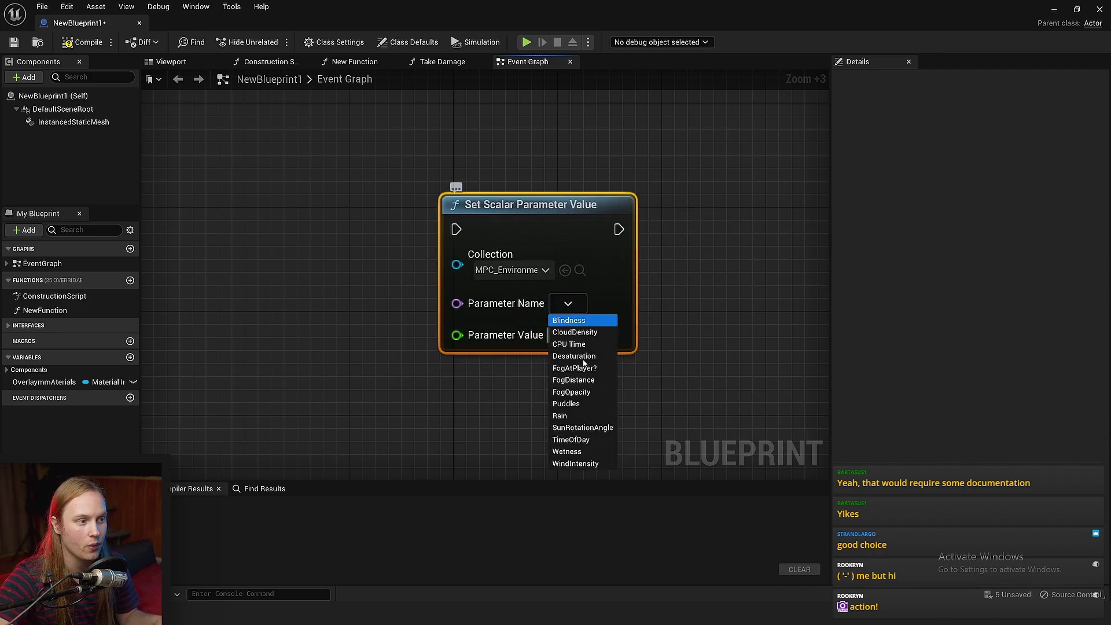
left_click(560, 416)
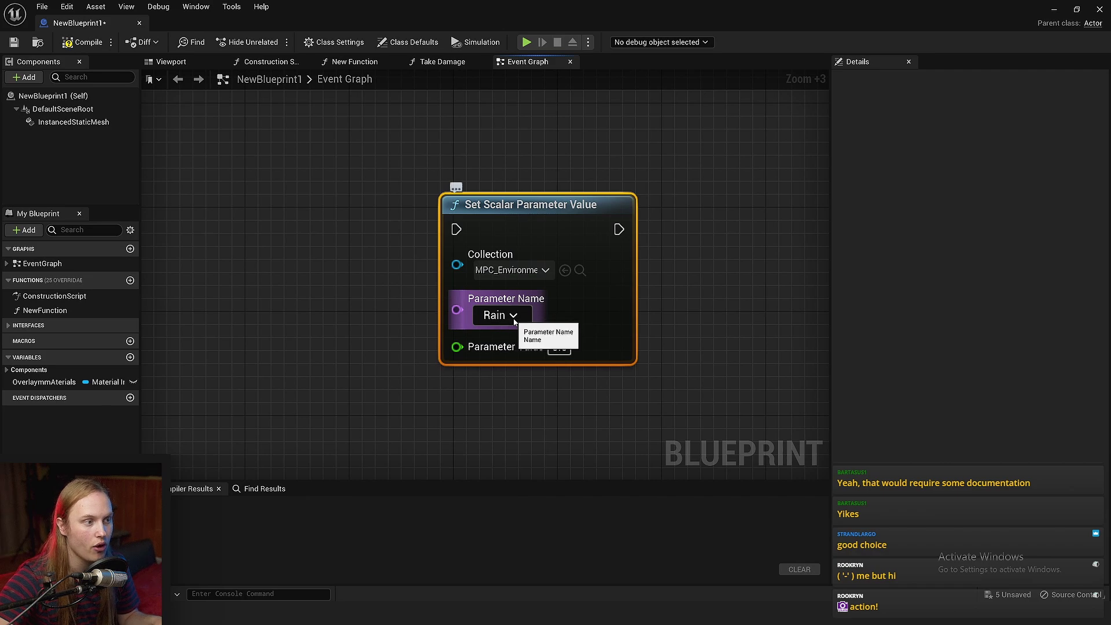
left_click(559, 348)
type("1")
left_click(694, 408)
right_click_drag(535, 414, 505, 384)
scroll(629, 274, "up", 1)
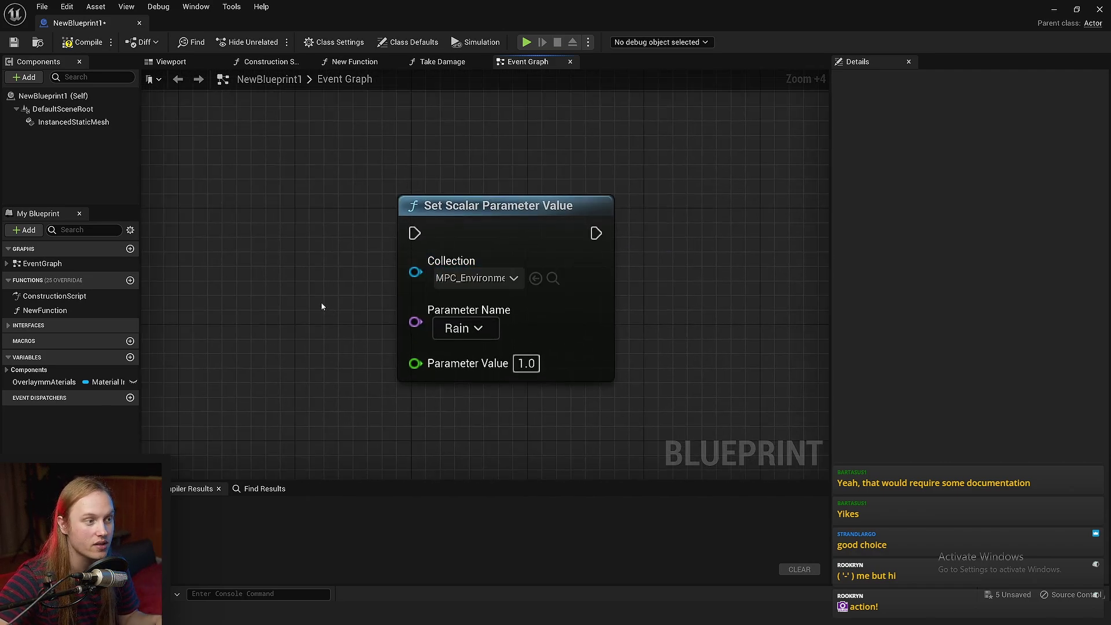
Add a Set Vector Parameter Value node for collections and place it above the Set Scalar Parameter Value node
right_click_drag(304, 258, 367, 333)
scroll(362, 303, "down", 2)
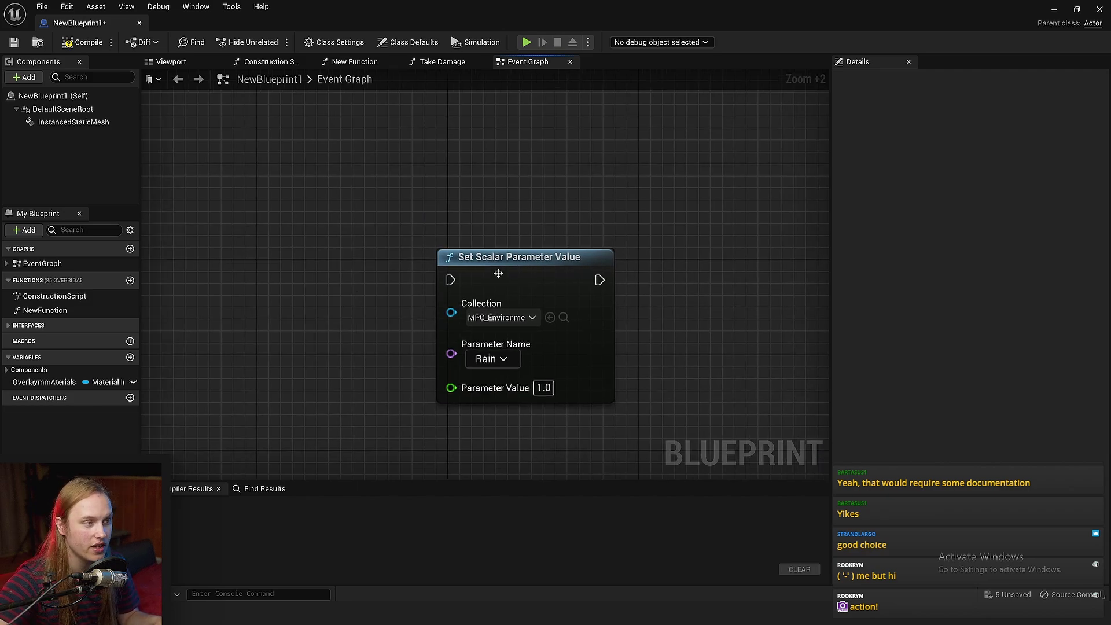
right_click_drag(498, 273, 491, 306)
scroll(491, 306, "up", 1)
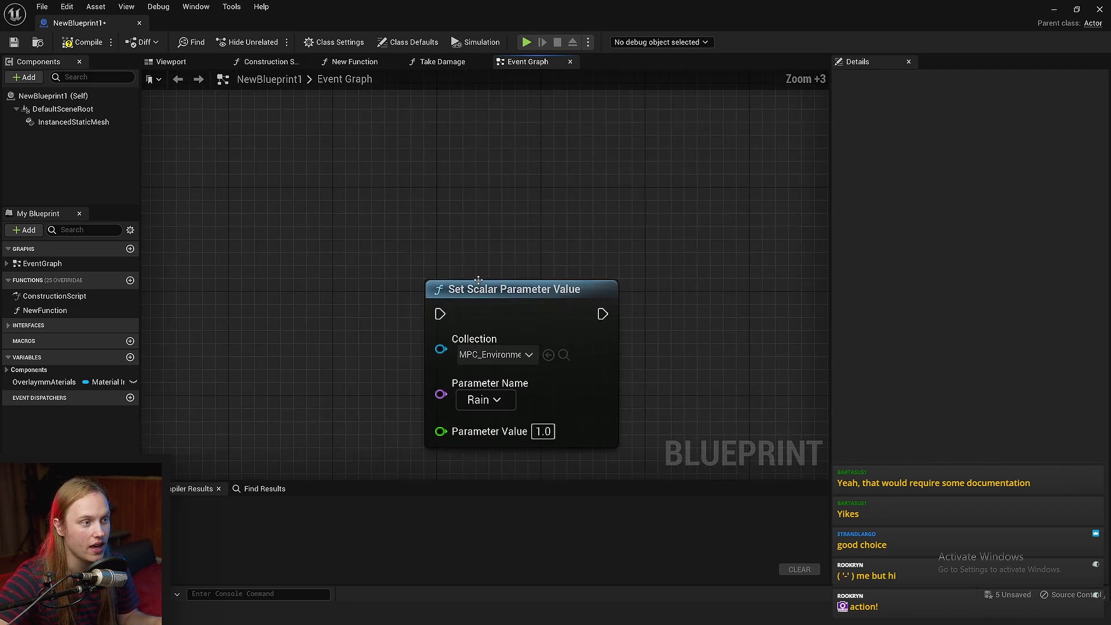
right_click(466, 140)
type("set vector p")
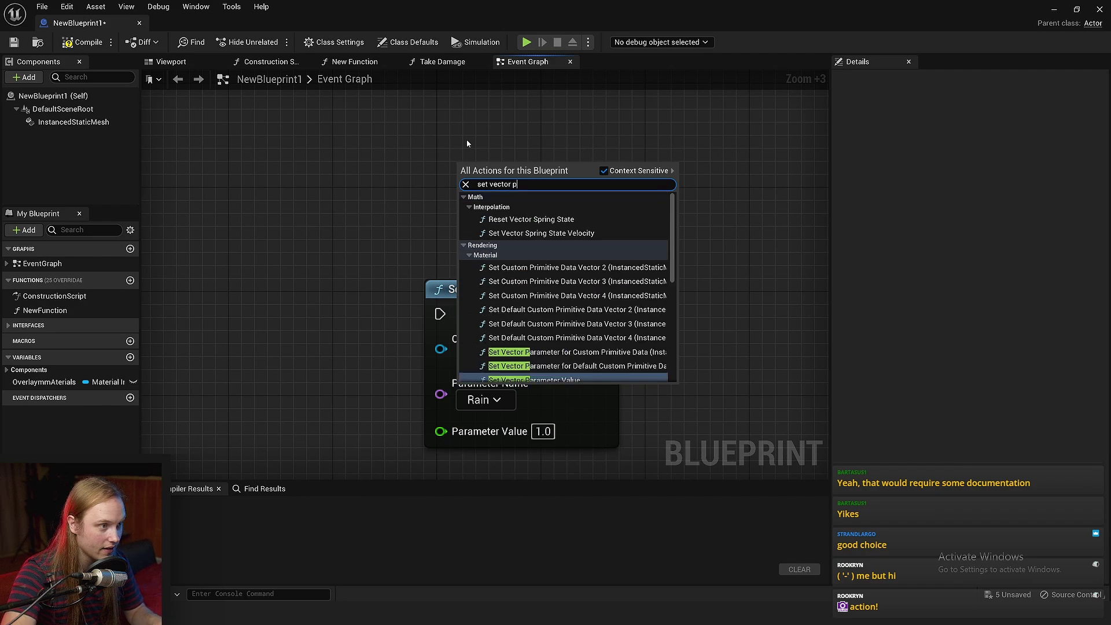
type("ara")
left_click(561, 248)
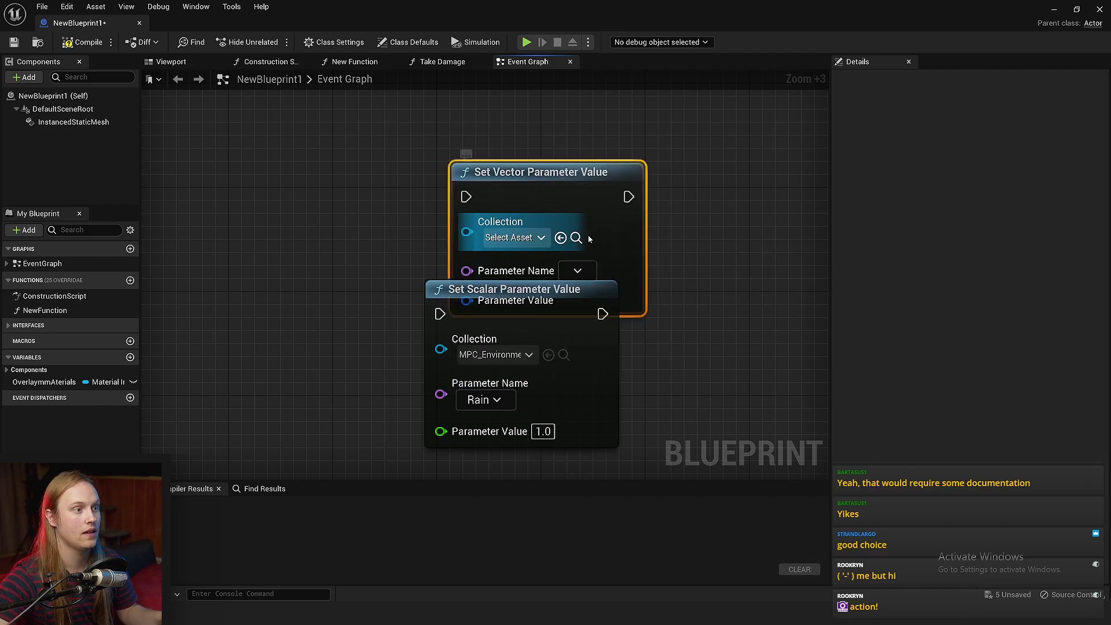
left_click_drag(589, 239, 562, 187)
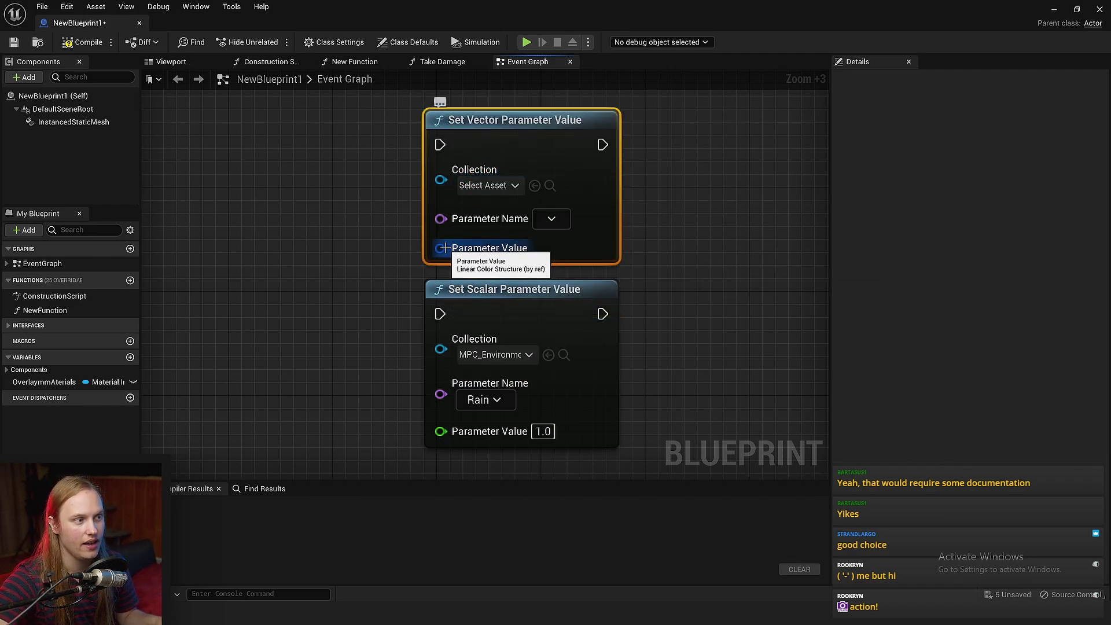
left_click_drag(441, 248, 419, 284)
left_click_drag(223, 307, 224, 307)
left_click(314, 224)
key("ctrl+a")
left_click(805, 216)
Add a Get Scalar Parameter Value node beside the two Set nodes and assign it the MPC_EnvironmentWeather collection
right_click_drag(810, 215, 587, 212)
right_click(589, 212)
type("get")
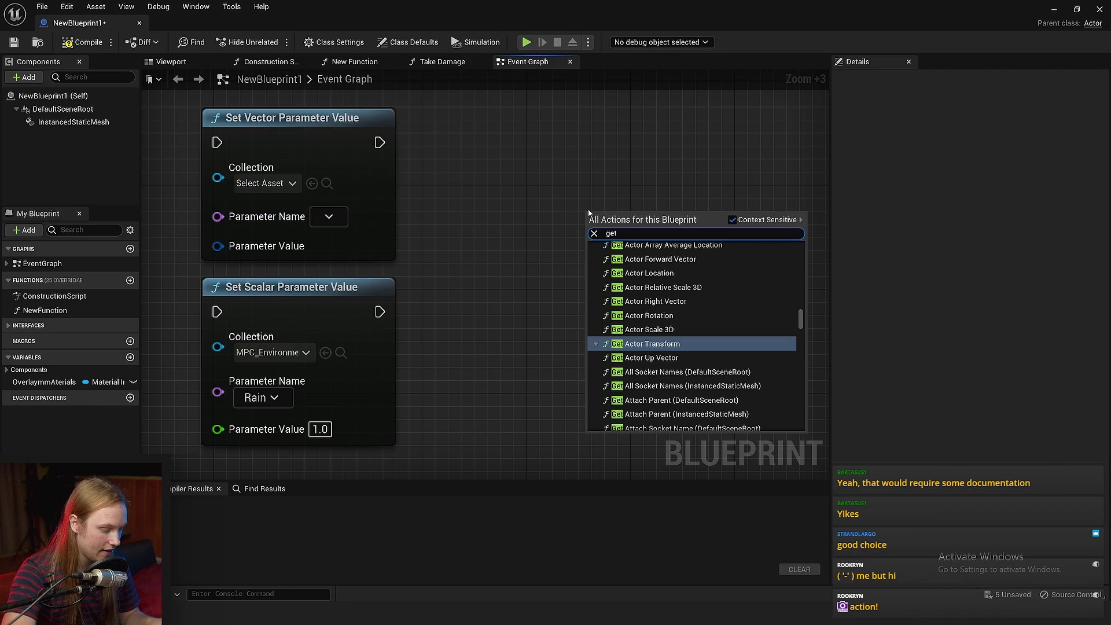
type(" scalar p")
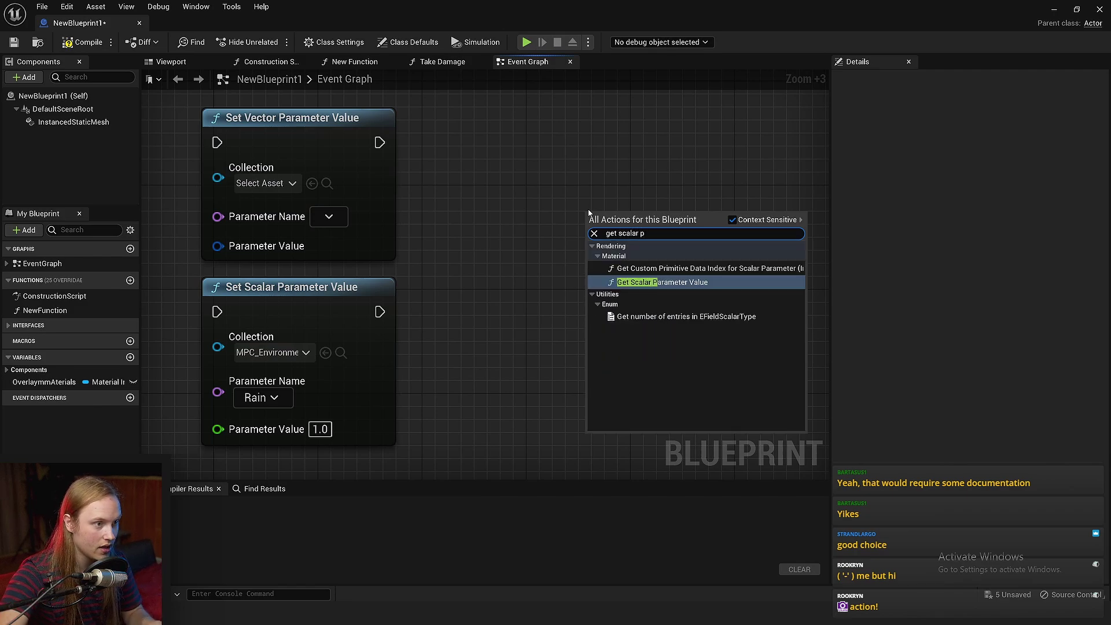
key("Return")
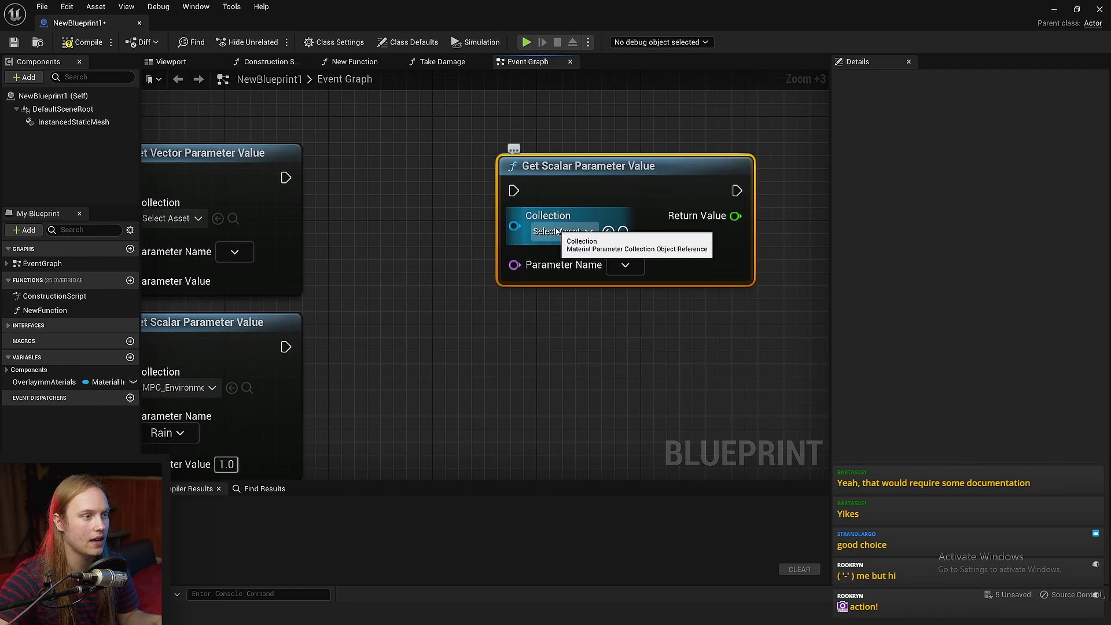
left_click(559, 231)
left_click(603, 295)
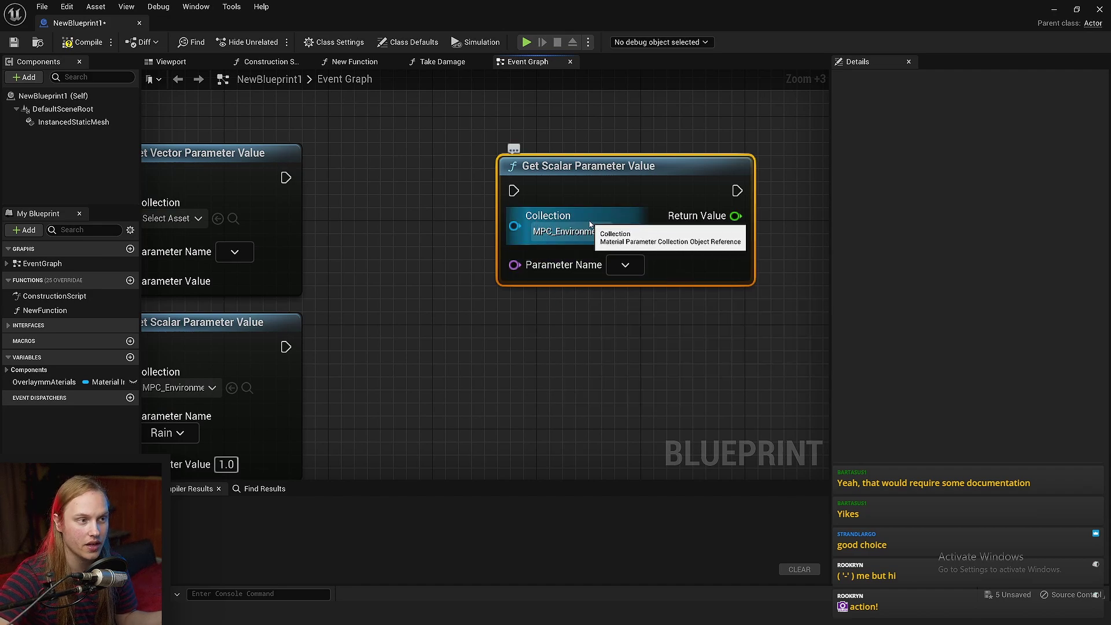
left_click_drag(736, 216, 737, 247)
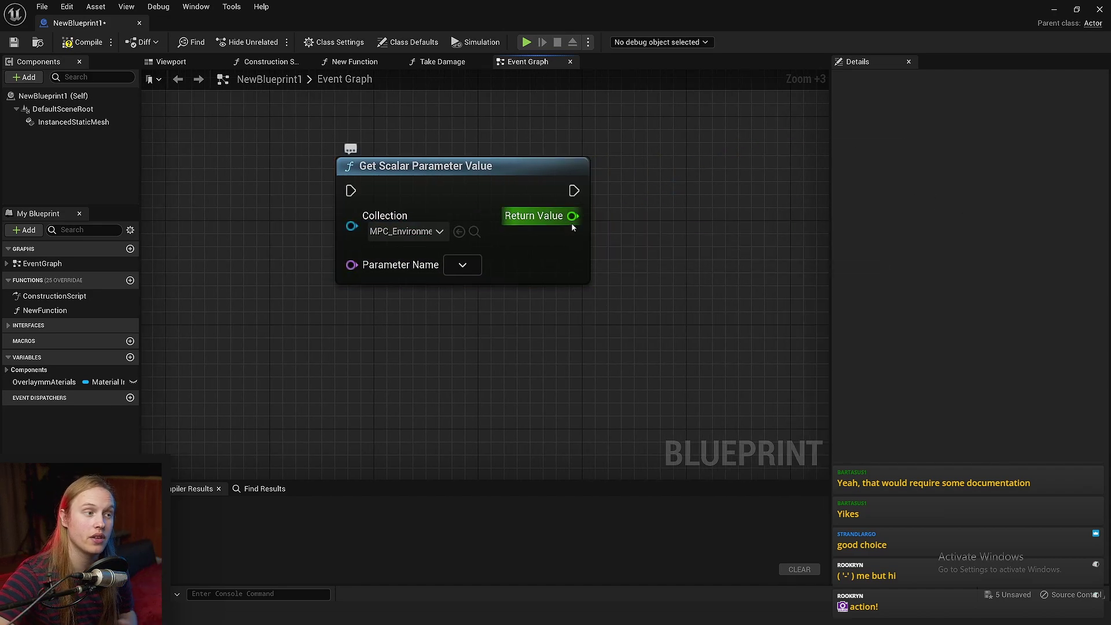
left_click_drag(572, 217, 719, 288)
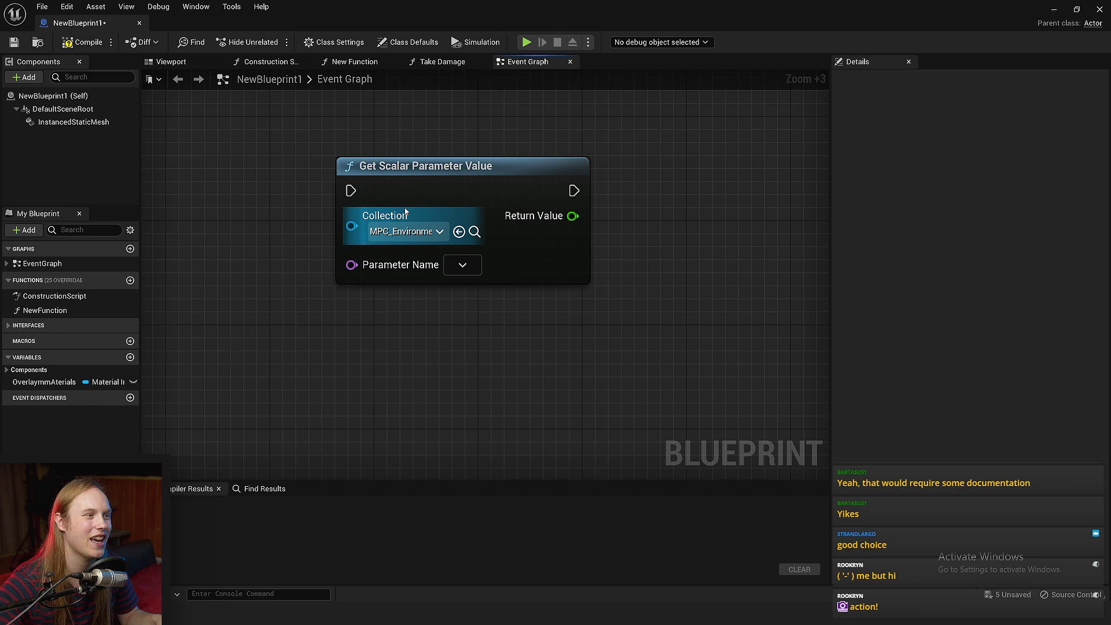
left_click_drag(405, 212, 403, 178)
right_click_drag(420, 195, 600, 228)
left_click_drag(667, 225, 606, 211)
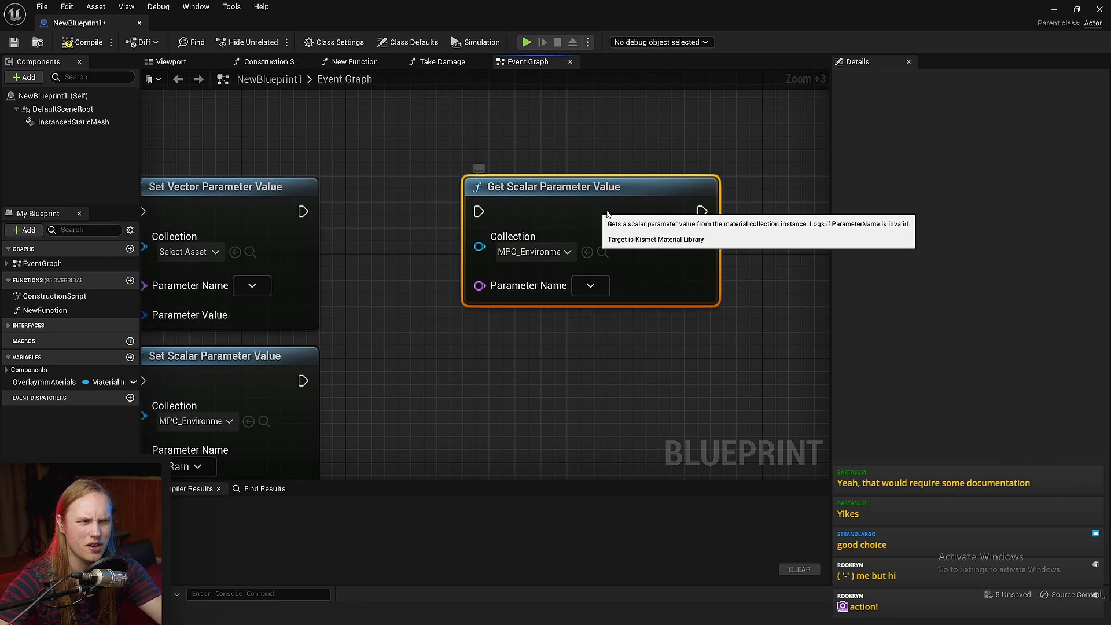
right_click_drag(610, 215, 501, 225)
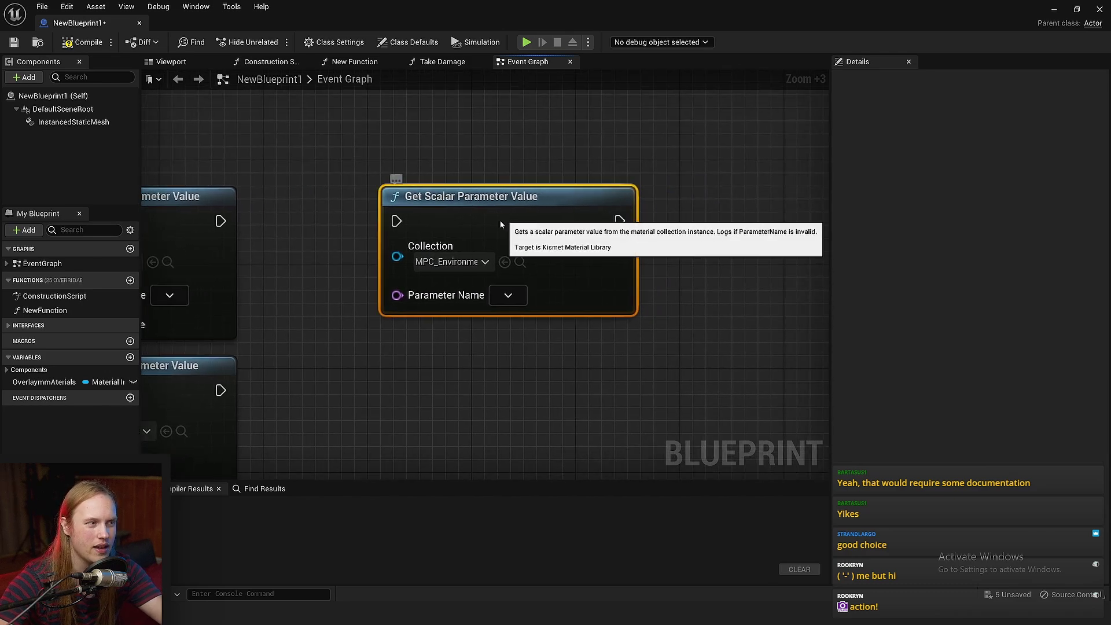
left_click_drag(501, 225, 647, 208)
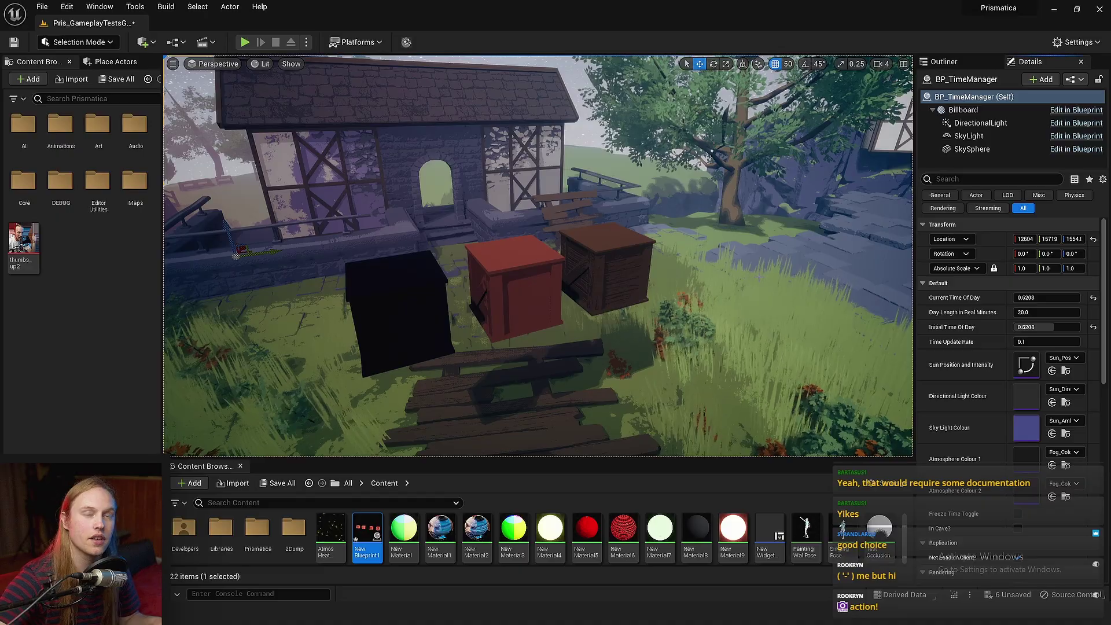
Set BP_TimeManager's Initial Time Of Day to about 0.56 and open its blueprint at the Construction Script's Time Update call
left_click_drag(1035, 328, 1041, 327)
left_click(1074, 79)
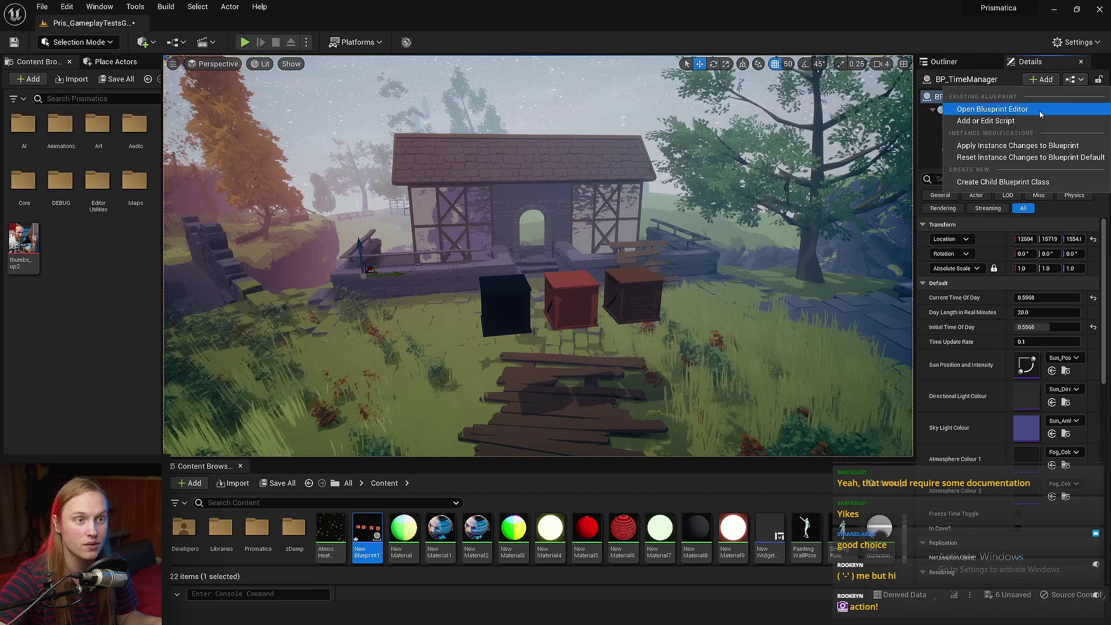
left_click(1041, 108)
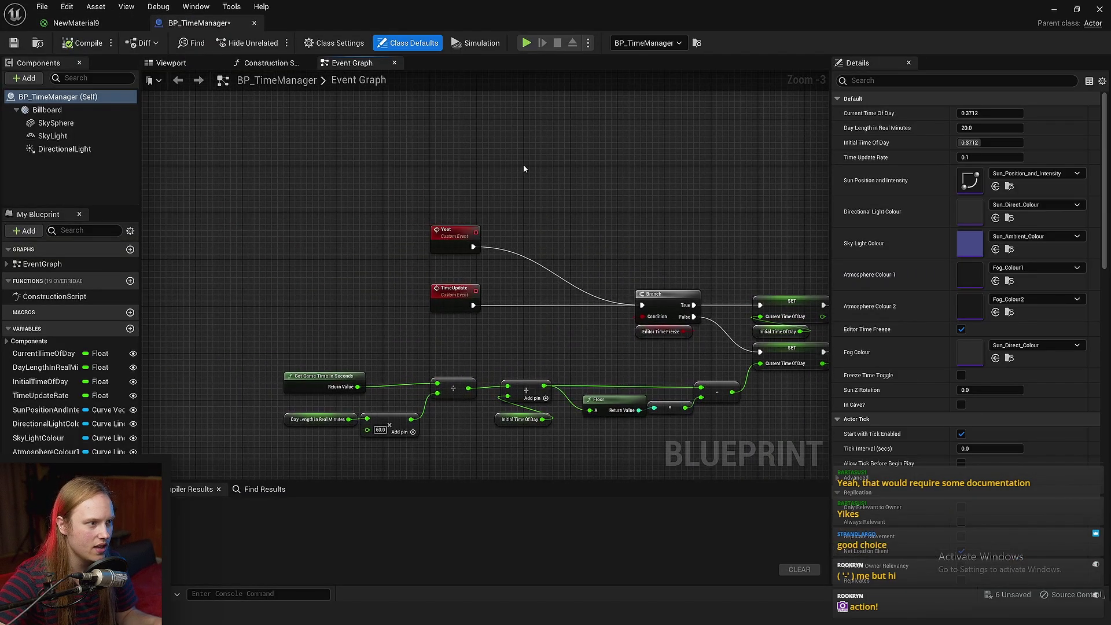
left_click(268, 62)
double_click(586, 289)
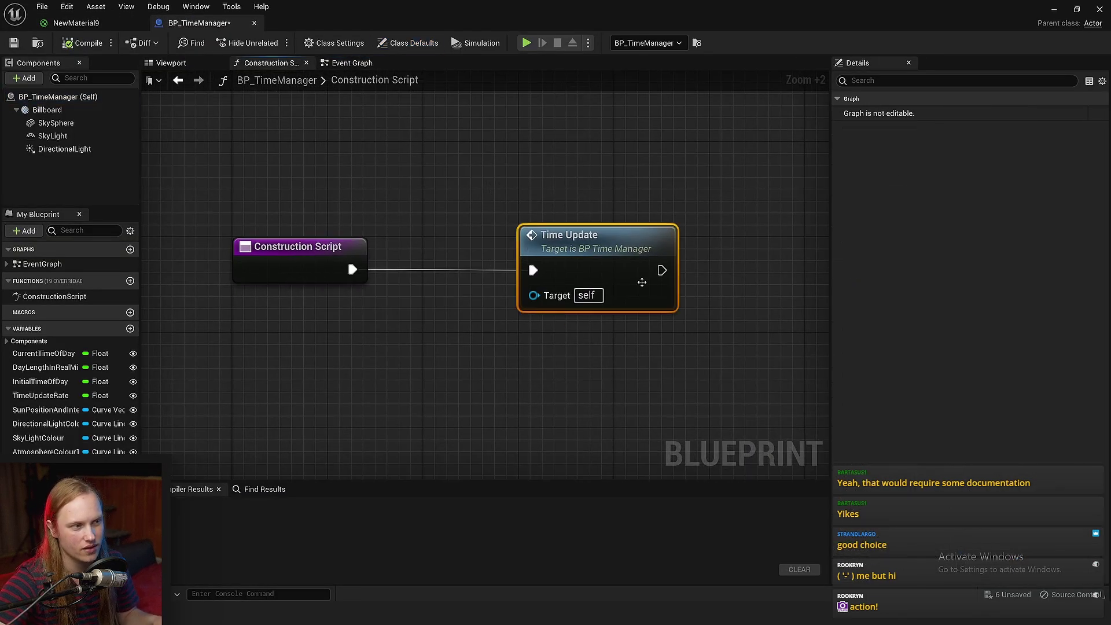
Examine the Construction Script's Time Update call and the Event Graph's time-of-day branch up to the Print String node
left_click(590, 319)
right_click_drag(591, 319, 528, 294)
left_click_drag(546, 300, 374, 238)
right_click_drag(482, 304, 415, 279)
left_click(557, 311)
right_click_drag(557, 314, 145, 292)
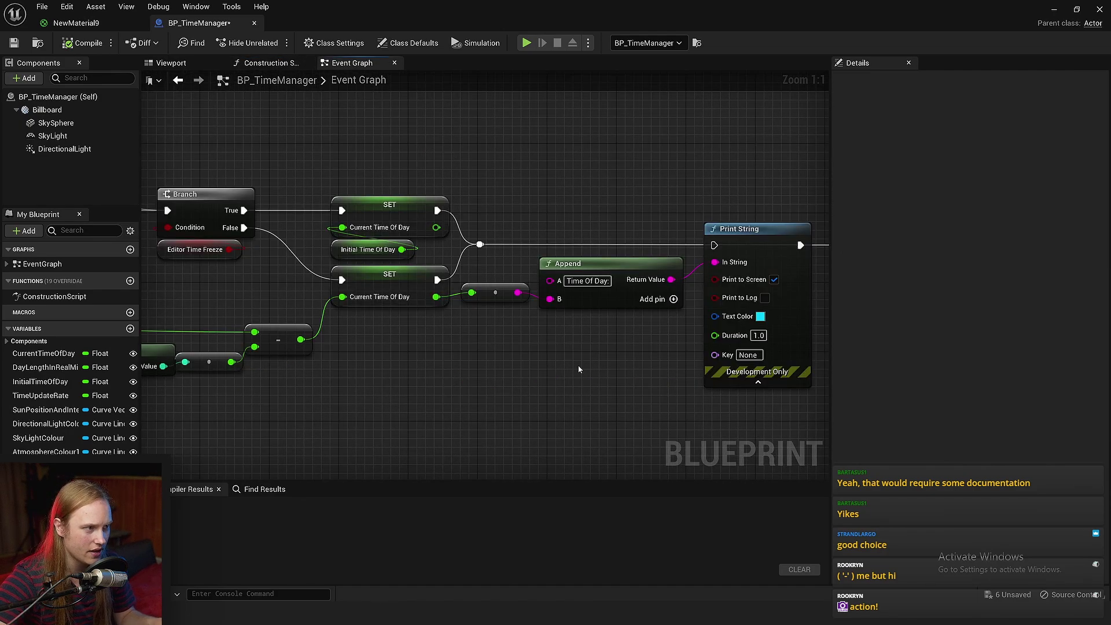
right_click_drag(575, 369, 632, 367)
right_click_drag(521, 355, 723, 307)
right_click_drag(590, 350, 749, 342)
scroll(749, 342, "down", 1)
scroll(821, 299, "up", 4, "ctrl")
right_click_drag(822, 299, 454, 387)
left_click_drag(452, 385, 447, 184)
left_click(536, 428)
Examine how Current Time Of Day feeds the Set Scalar Parameter Value node for the TimeOfDay collection parameter
right_click_drag(635, 415, 418, 362)
scroll(502, 368, "down", 3)
right_click_drag(502, 368, 288, 357)
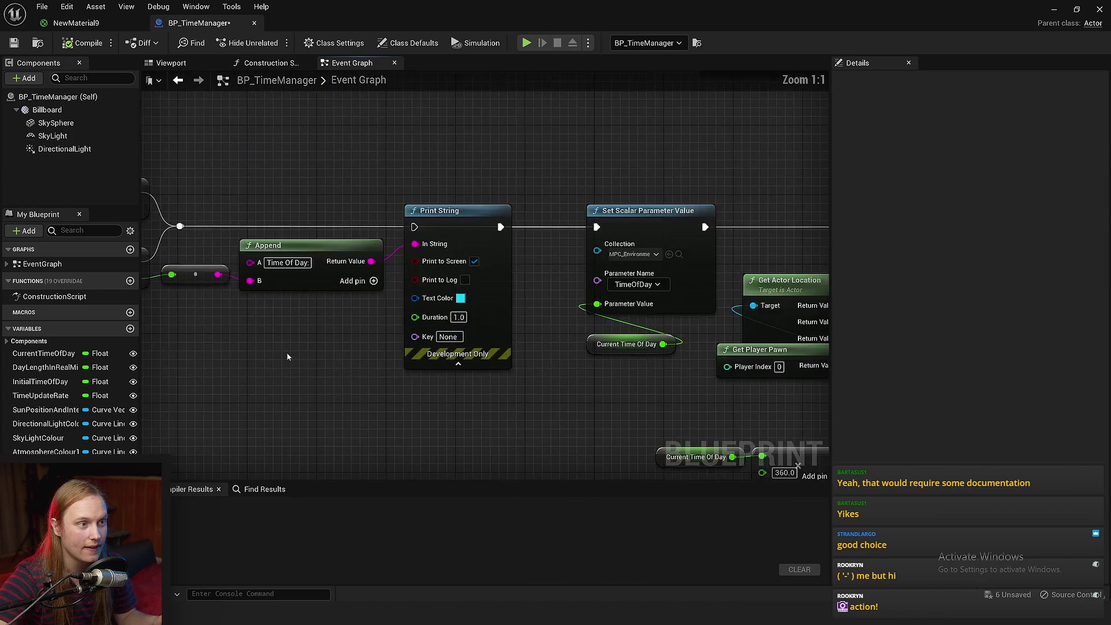
scroll(386, 322, "up", 4, "ctrl")
right_click_drag(598, 351, 404, 356)
left_click_drag(403, 355, 402, 326)
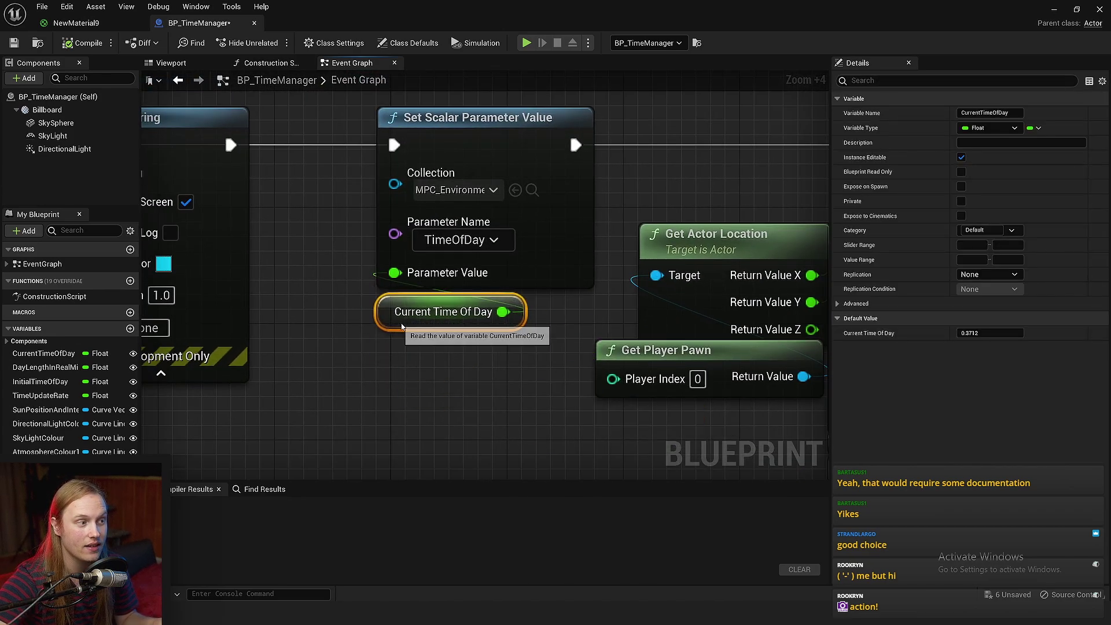
left_click(380, 364)
right_click_drag(380, 364, 402, 392)
left_click_drag(330, 128, 496, 371)
left_click(449, 446)
Inspect the nodes that write the SunRotationAngle scalar and the SunPositionVector vector into the weather collection
scroll(353, 304, "down", 4)
right_click_drag(555, 409, 238, 252)
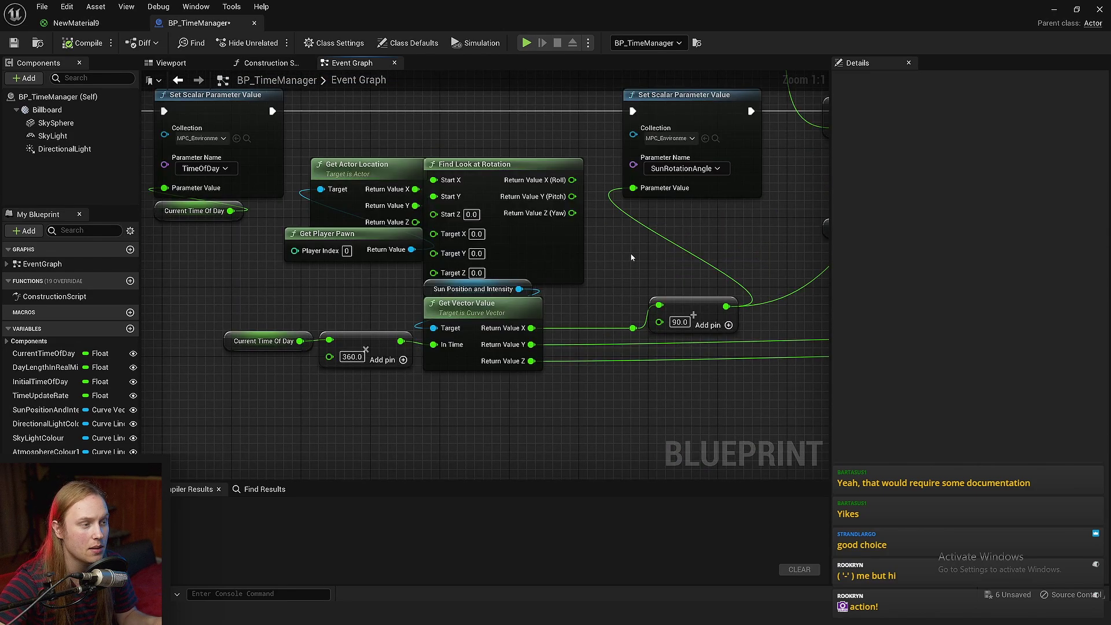
right_click_drag(631, 251, 553, 342)
scroll(553, 342, "up", 1, "ctrl")
scroll(805, 264, "up", 5)
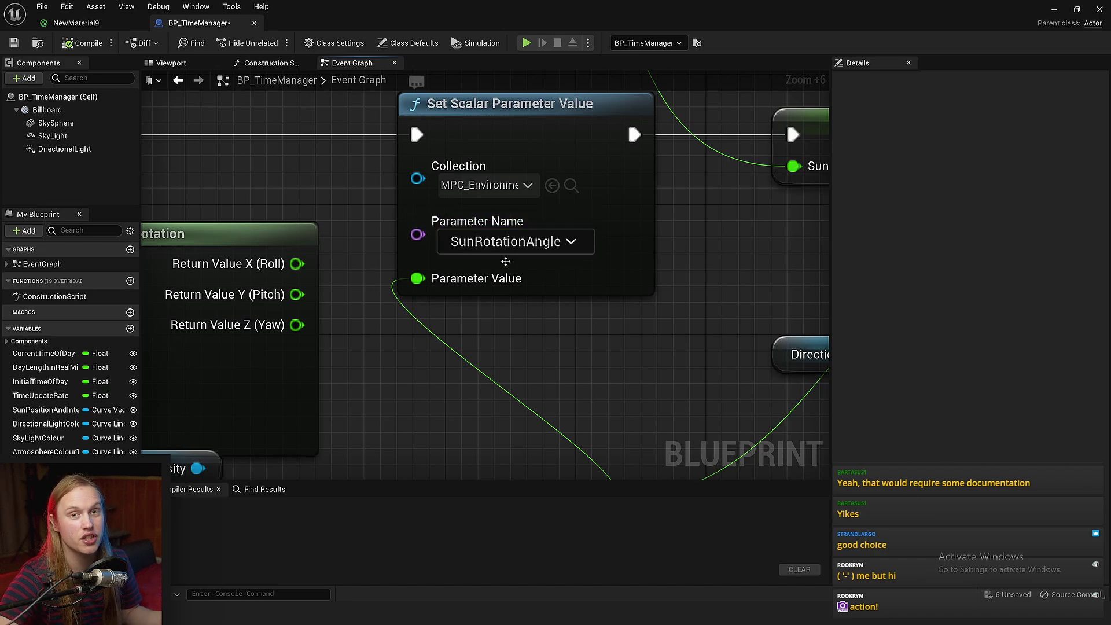
right_click_drag(704, 297, 473, 300)
scroll(473, 301, "down", 4)
right_click_drag(575, 313, 151, 258)
scroll(151, 258, "down", 1)
right_click_drag(747, 300, 664, 322)
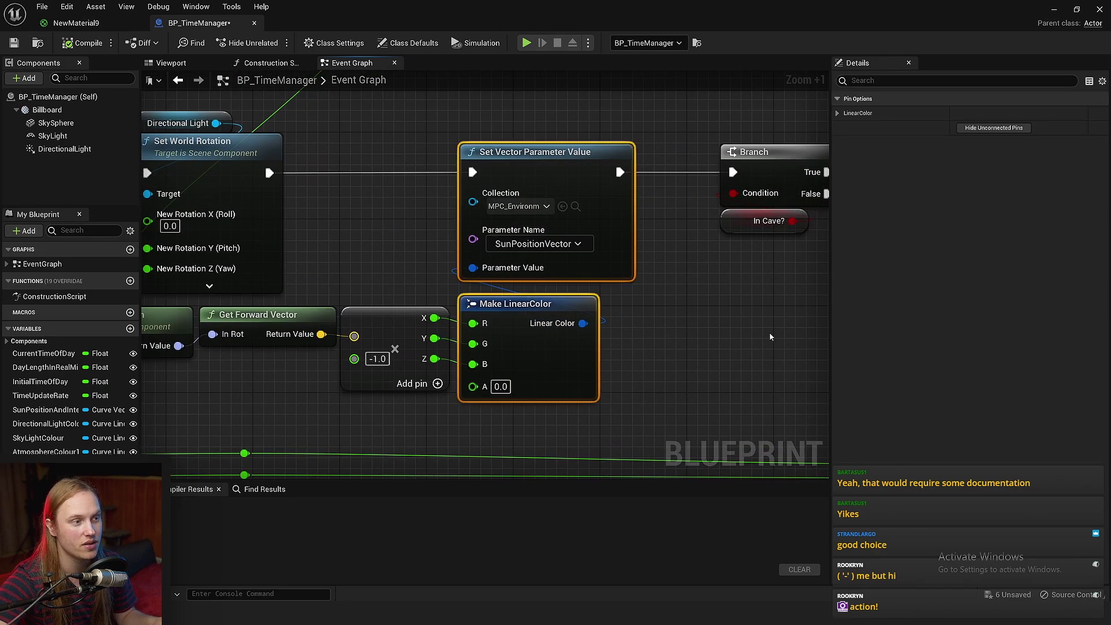
Review the Set Vector Parameter Value nodes for AtmosphereColourPrimary, AtmosphereColourSecondary and FogColour, along with their colour curves
right_click_drag(770, 353, 525, 337)
scroll(526, 337, "down", 4)
scroll(365, 341, "up", 3)
right_click_drag(644, 322, 144, 394)
scroll(145, 394, "down", 2)
right_click_drag(581, 289, 303, 232)
right_click_drag(324, 293, 251, 254)
scroll(251, 255, "up", 3)
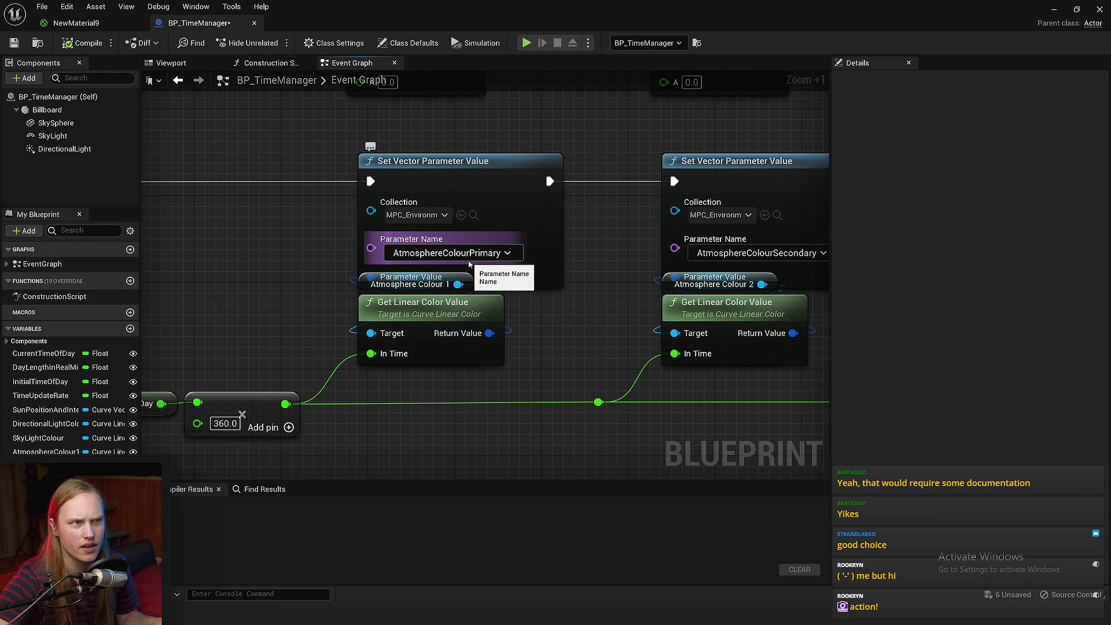
right_click_drag(564, 342, 473, 330)
scroll(399, 307, "down", 3)
scroll(560, 371, "up", 2)
scroll(475, 329, "down", 1)
scroll(539, 326, "up", 5)
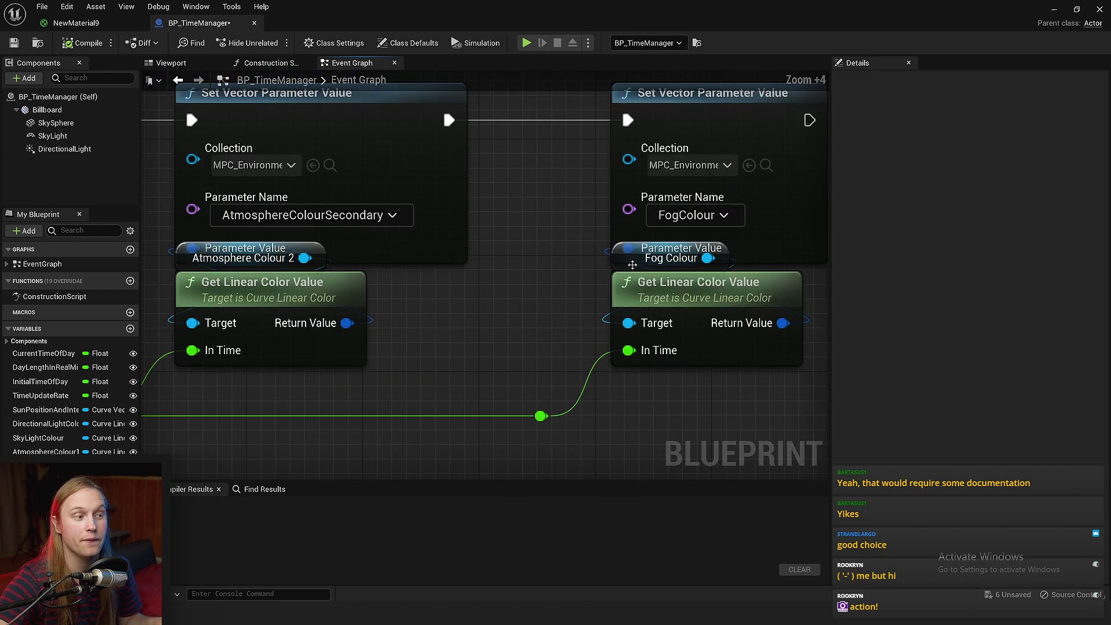
scroll(738, 245, "down", 4)
right_click_drag(737, 245, 672, 383)
Return to the level and, in the MPC_EnvironmentWeather collection, set FogOpacity's default value to 0.8 and FogDistance's to about 4127
left_click(1054, 9)
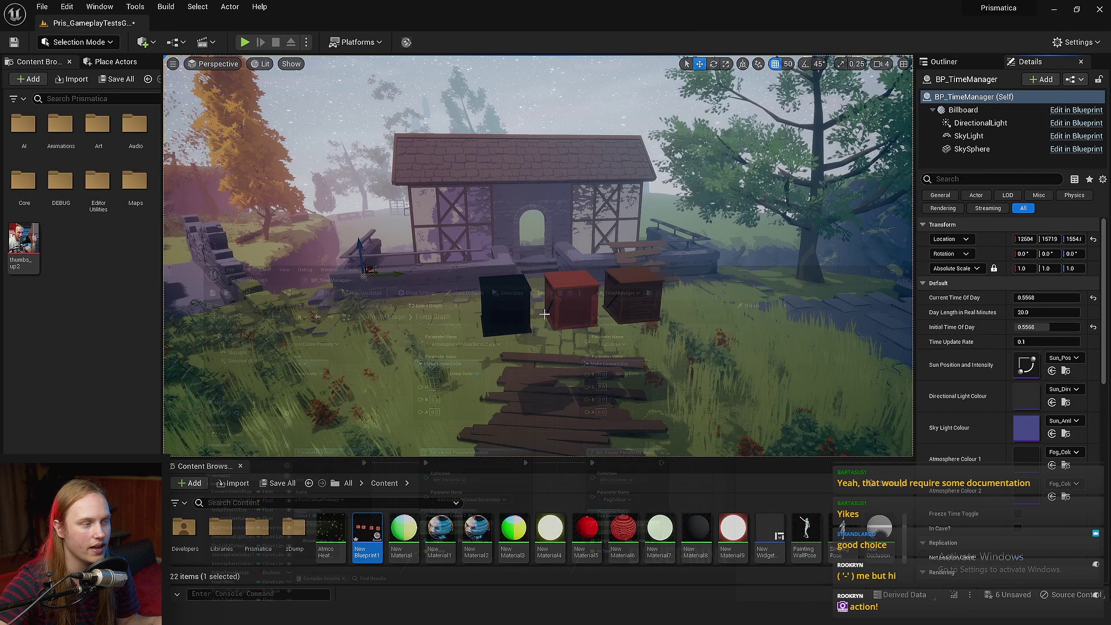
key("a")
right_click_drag(694, 231, 708, 232)
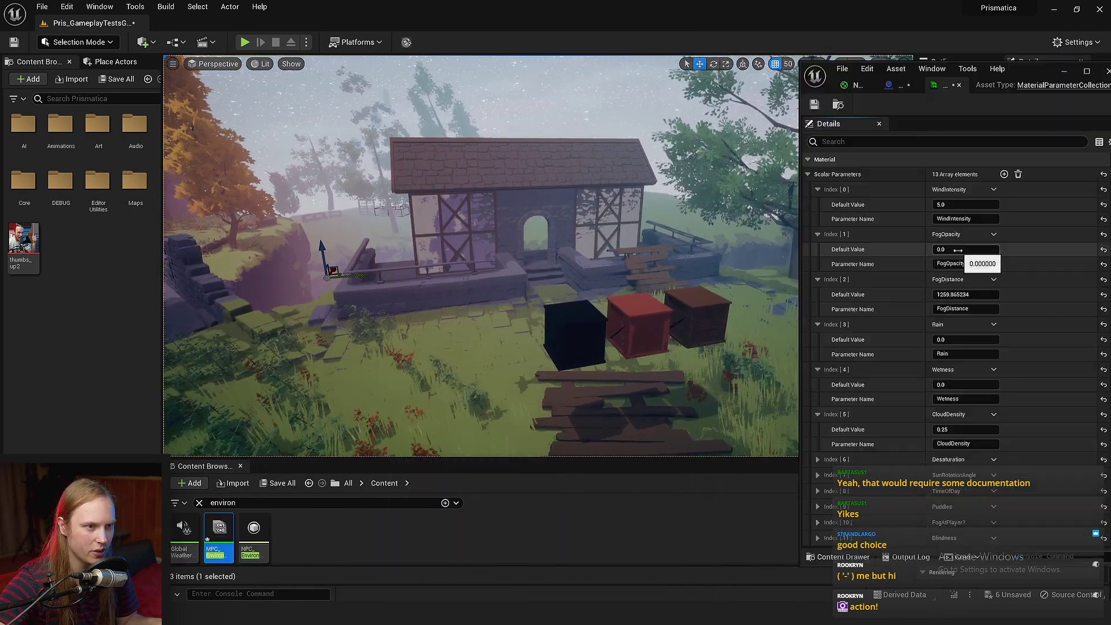
mouse_move(958, 250)
left_mouse_down()
mouse_move(983, 250)
mouse_move(971, 250)
left_mouse_up()
left_click(958, 250)
type("1")
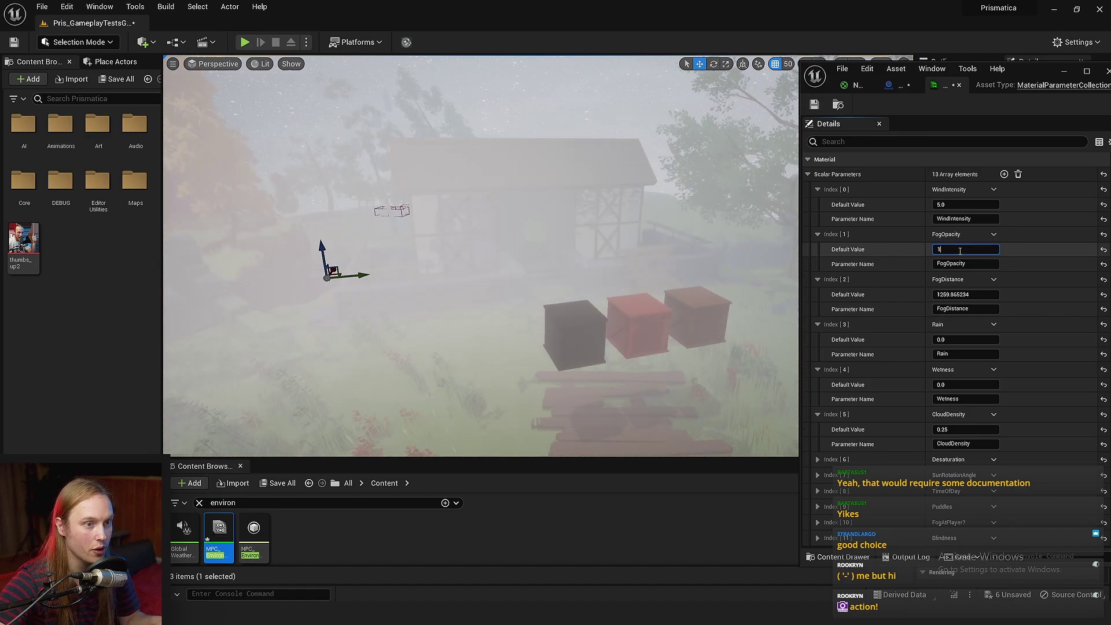
key("Return")
type("0.8")
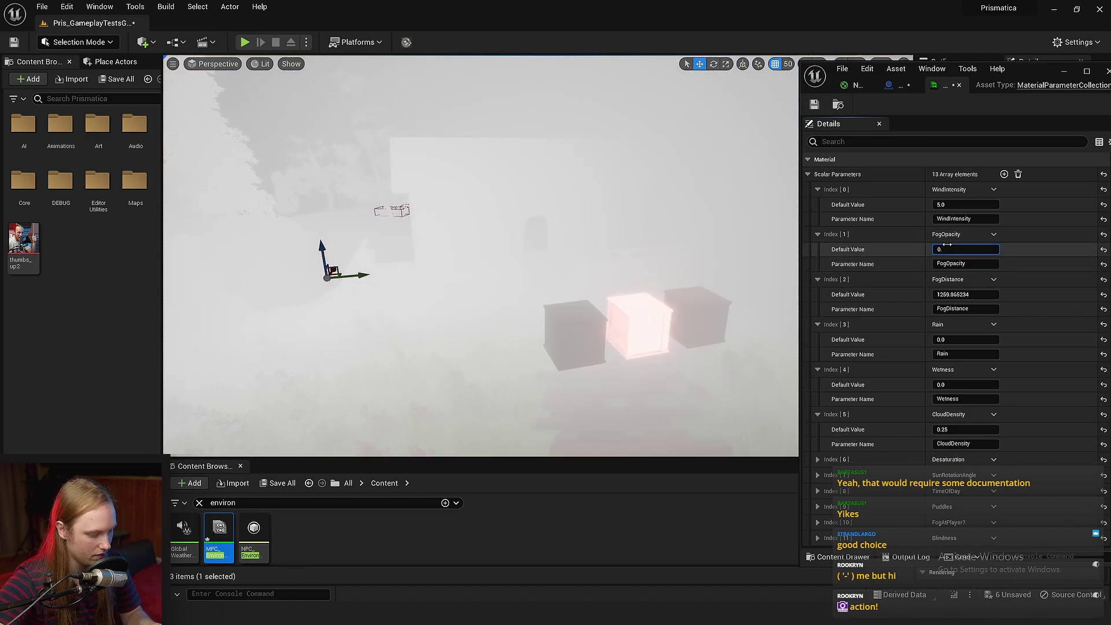
key("Return")
left_click_drag(964, 295, 991, 295)
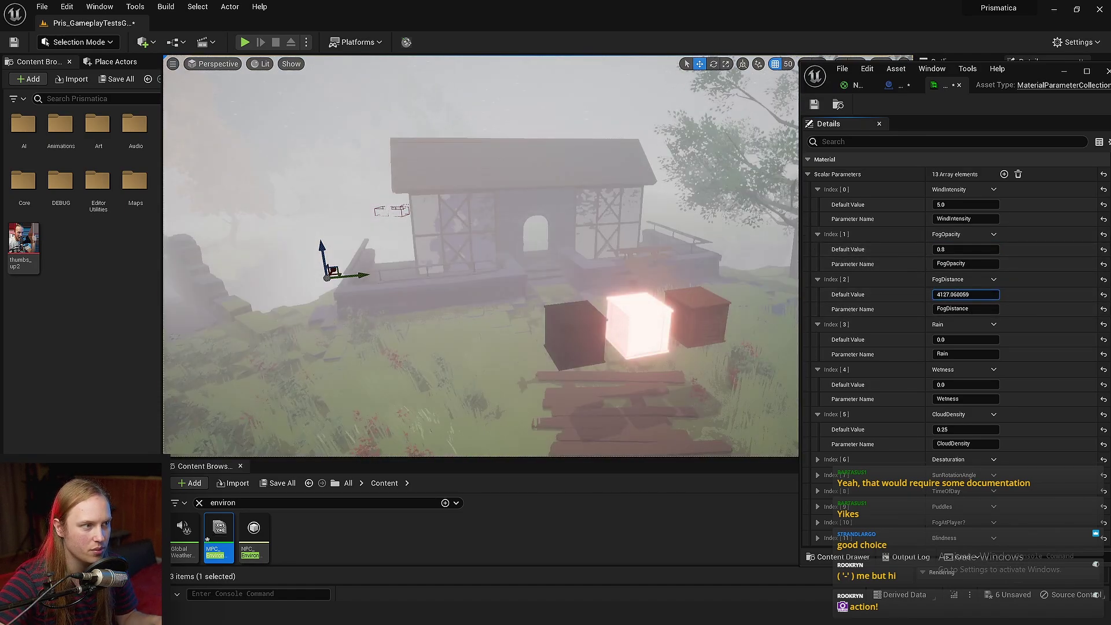
Preview the foggy level with BP_TimeManager's Initial Time Of Day at about 0.27, and finally set it to about 0.52
left_click(990, 44)
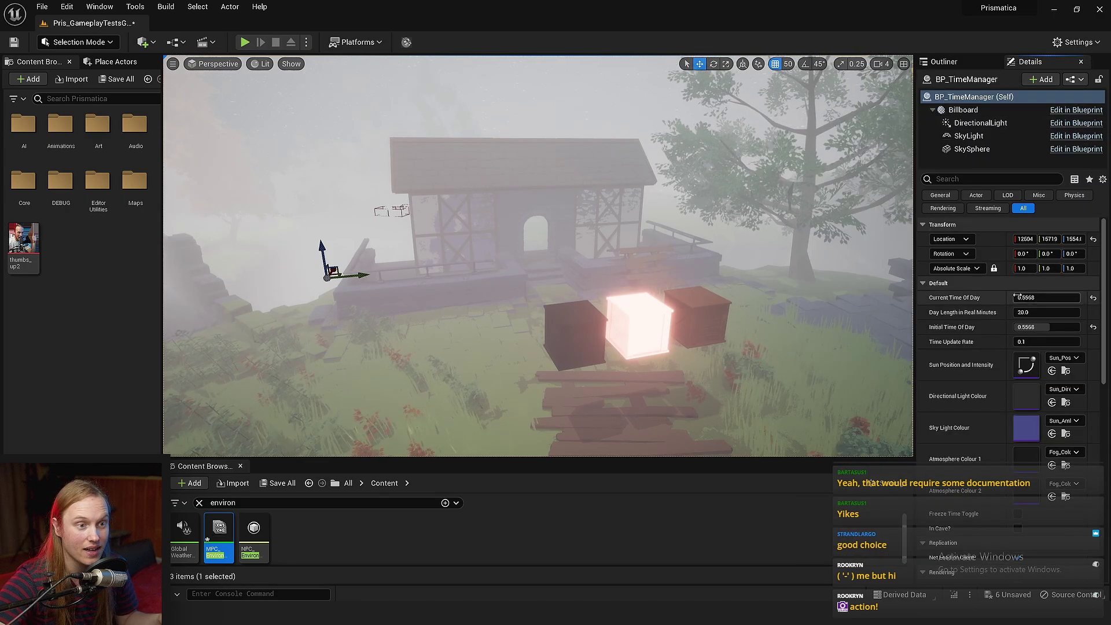
left_click_drag(1043, 326, 1031, 327)
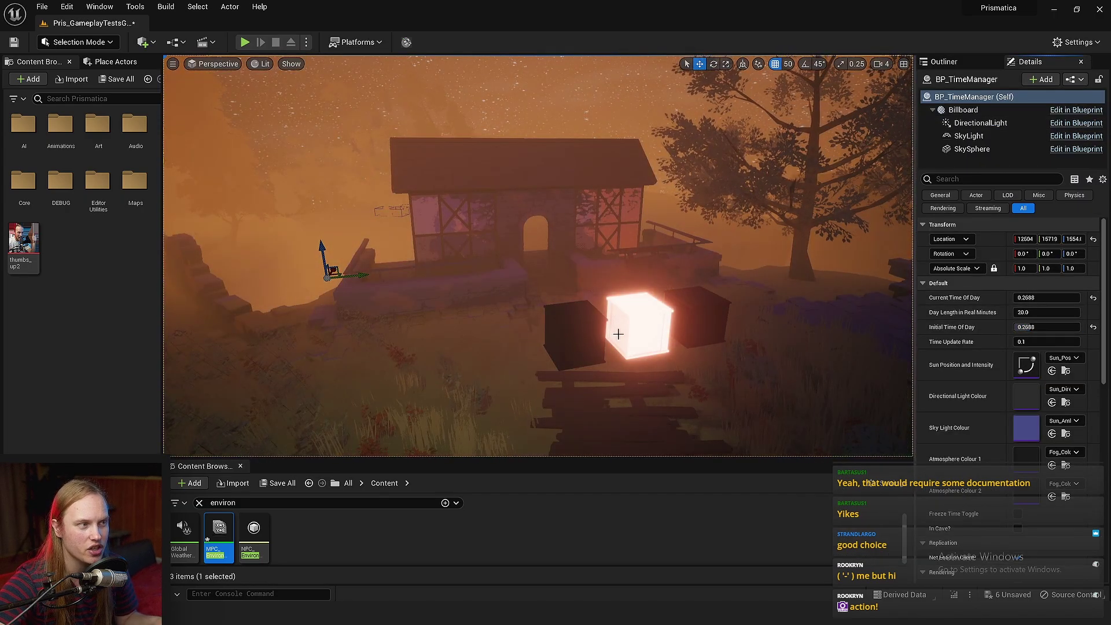
right_click_drag(618, 331, 444, 321)
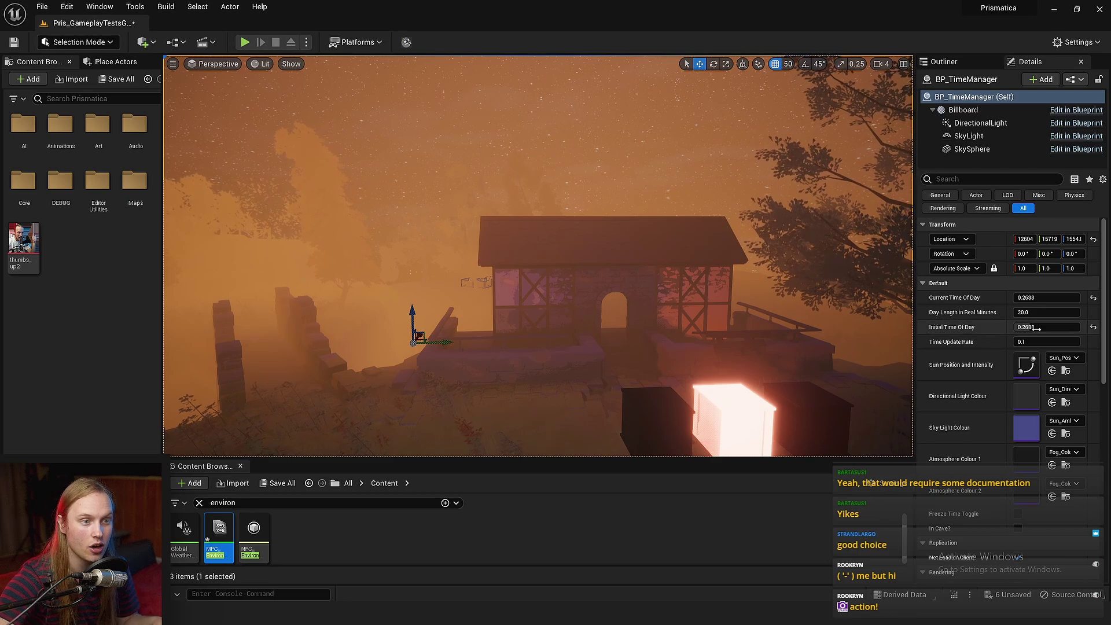
left_click_drag(1033, 327, 1063, 327)
right_click_drag(775, 313, 792, 365)
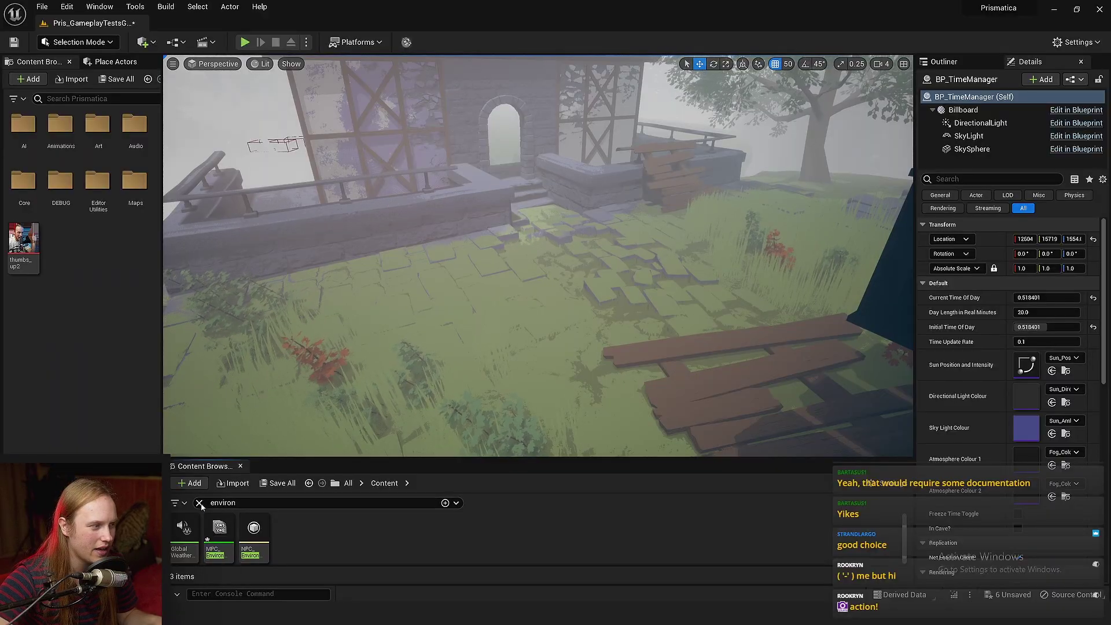
Clear the asset search and open NewMaterial3 in a maximized material editor window
left_click(200, 504)
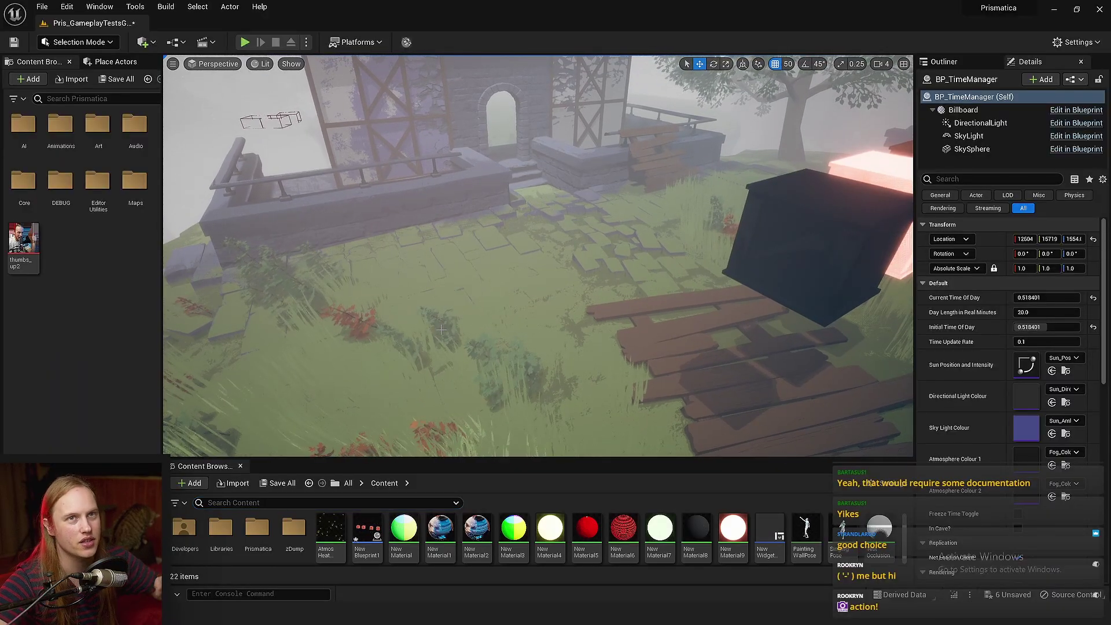
double_click(513, 528)
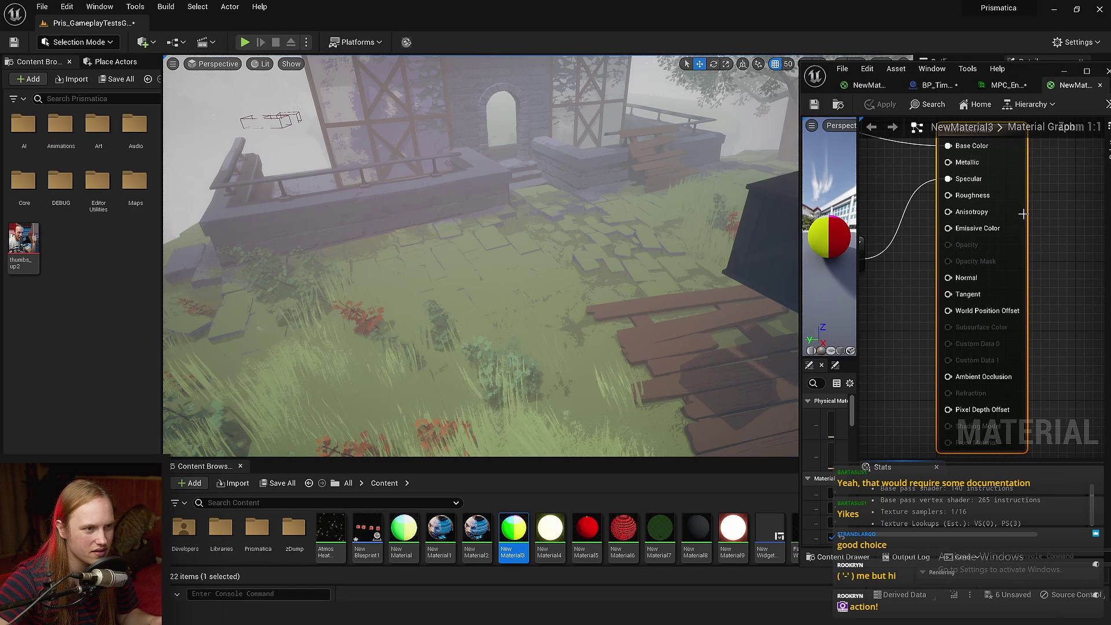
left_click_drag(1049, 71, 848, 69)
double_click(848, 71)
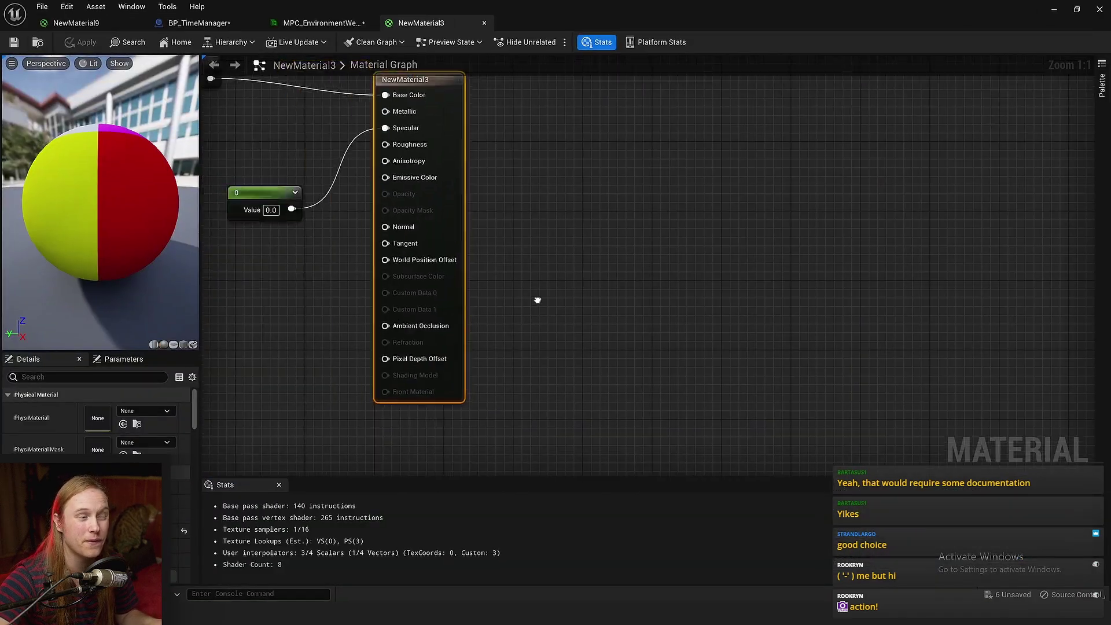
Add a three-component constant vector below the Param node and set its colour to yellow (1.0, 0.738248, 0.155697)
right_click_drag(390, 365, 638, 352)
mouse_move(316, 366)
right_mouse_down()
mouse_move(422, 312)
mouse_move(315, 400)
right_mouse_up()
right_click_drag(393, 293, 434, 299)
key("3")
left_click(430, 310)
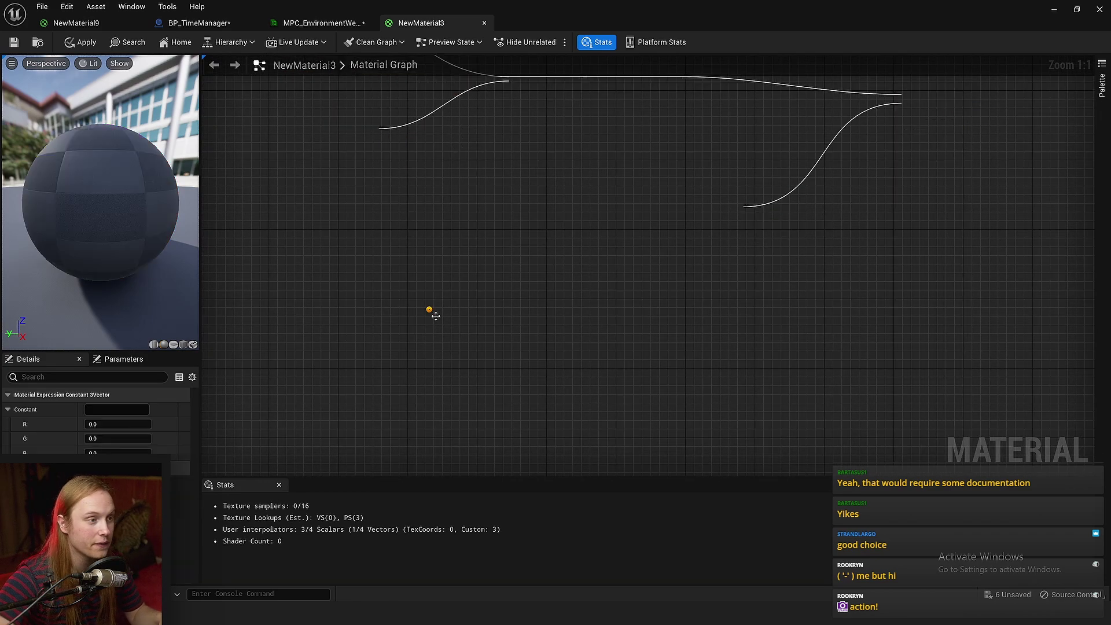
left_click_drag(267, 457, 268, 354)
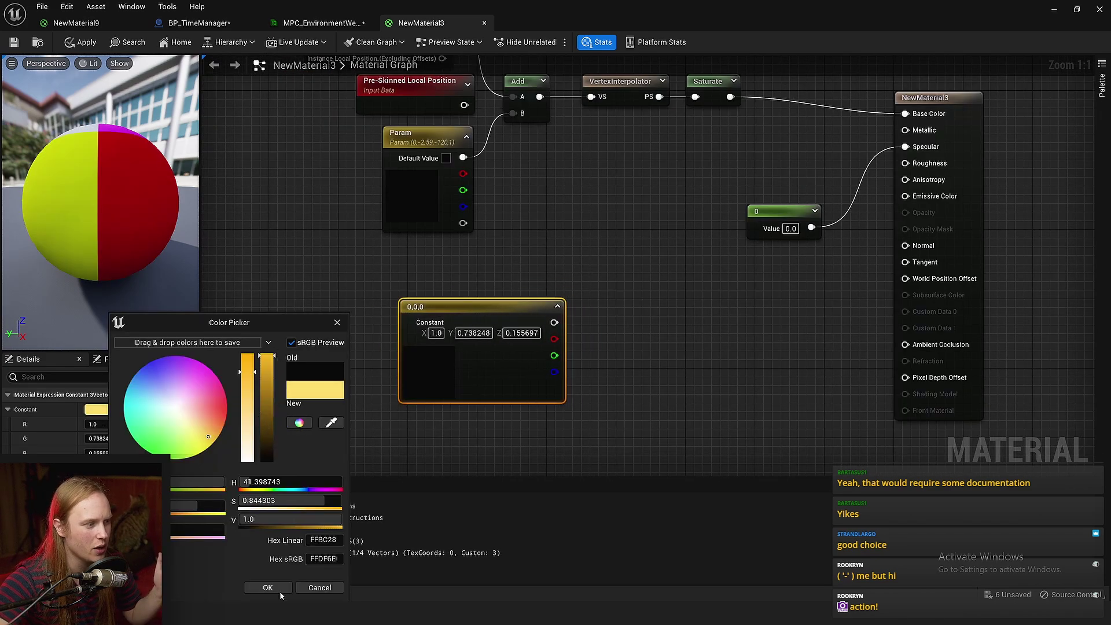
left_click(280, 591)
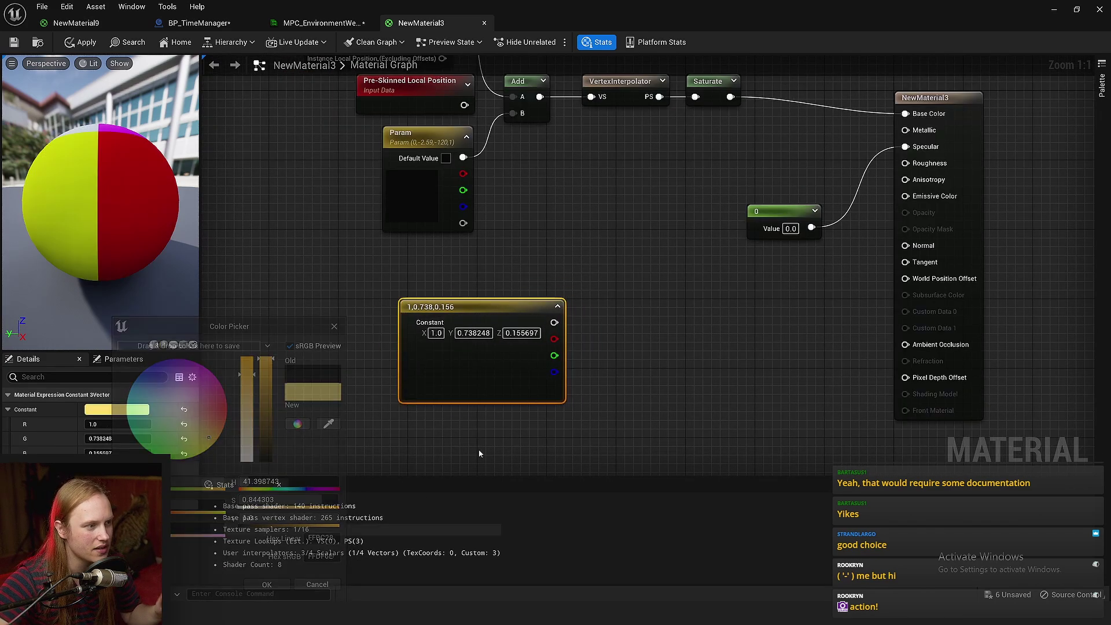
Reposition the yellow constant node directly beneath the Param node, aligned with its edge
left_click_drag(448, 398, 388, 372)
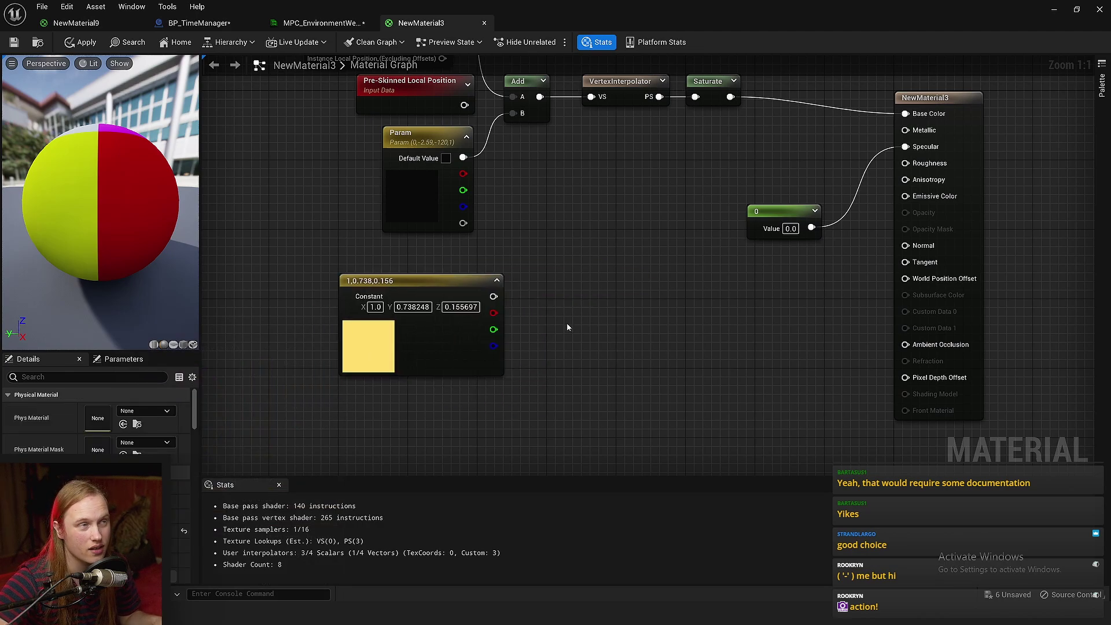
right_click_drag(567, 323, 646, 312)
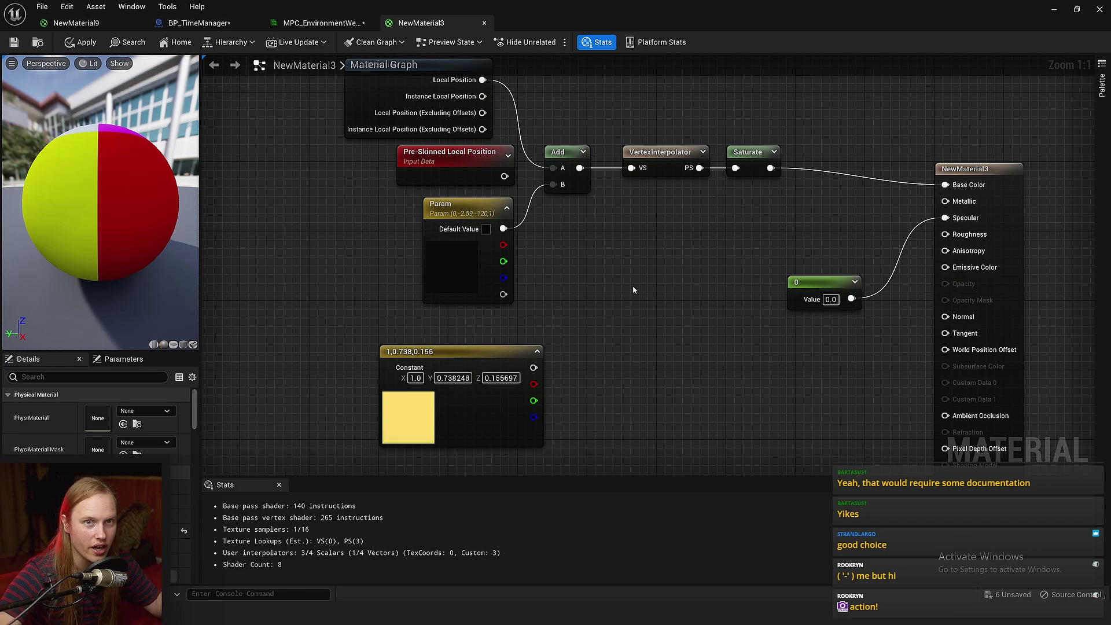
right_click_drag(627, 258, 641, 205)
left_click_drag(529, 355, 571, 335)
right_click_drag(650, 322, 575, 329)
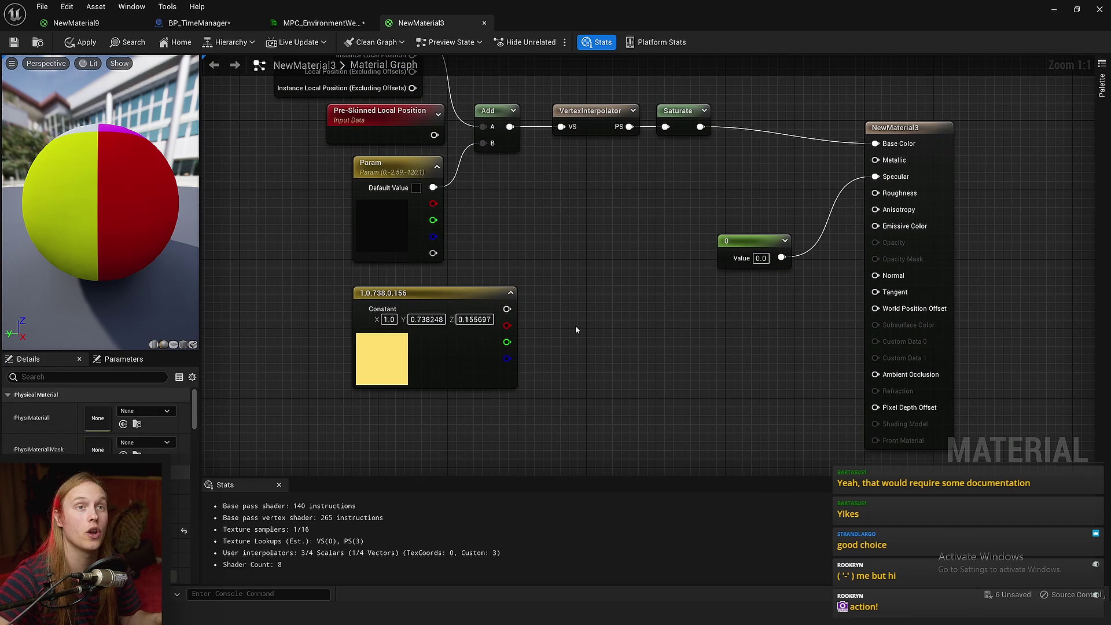